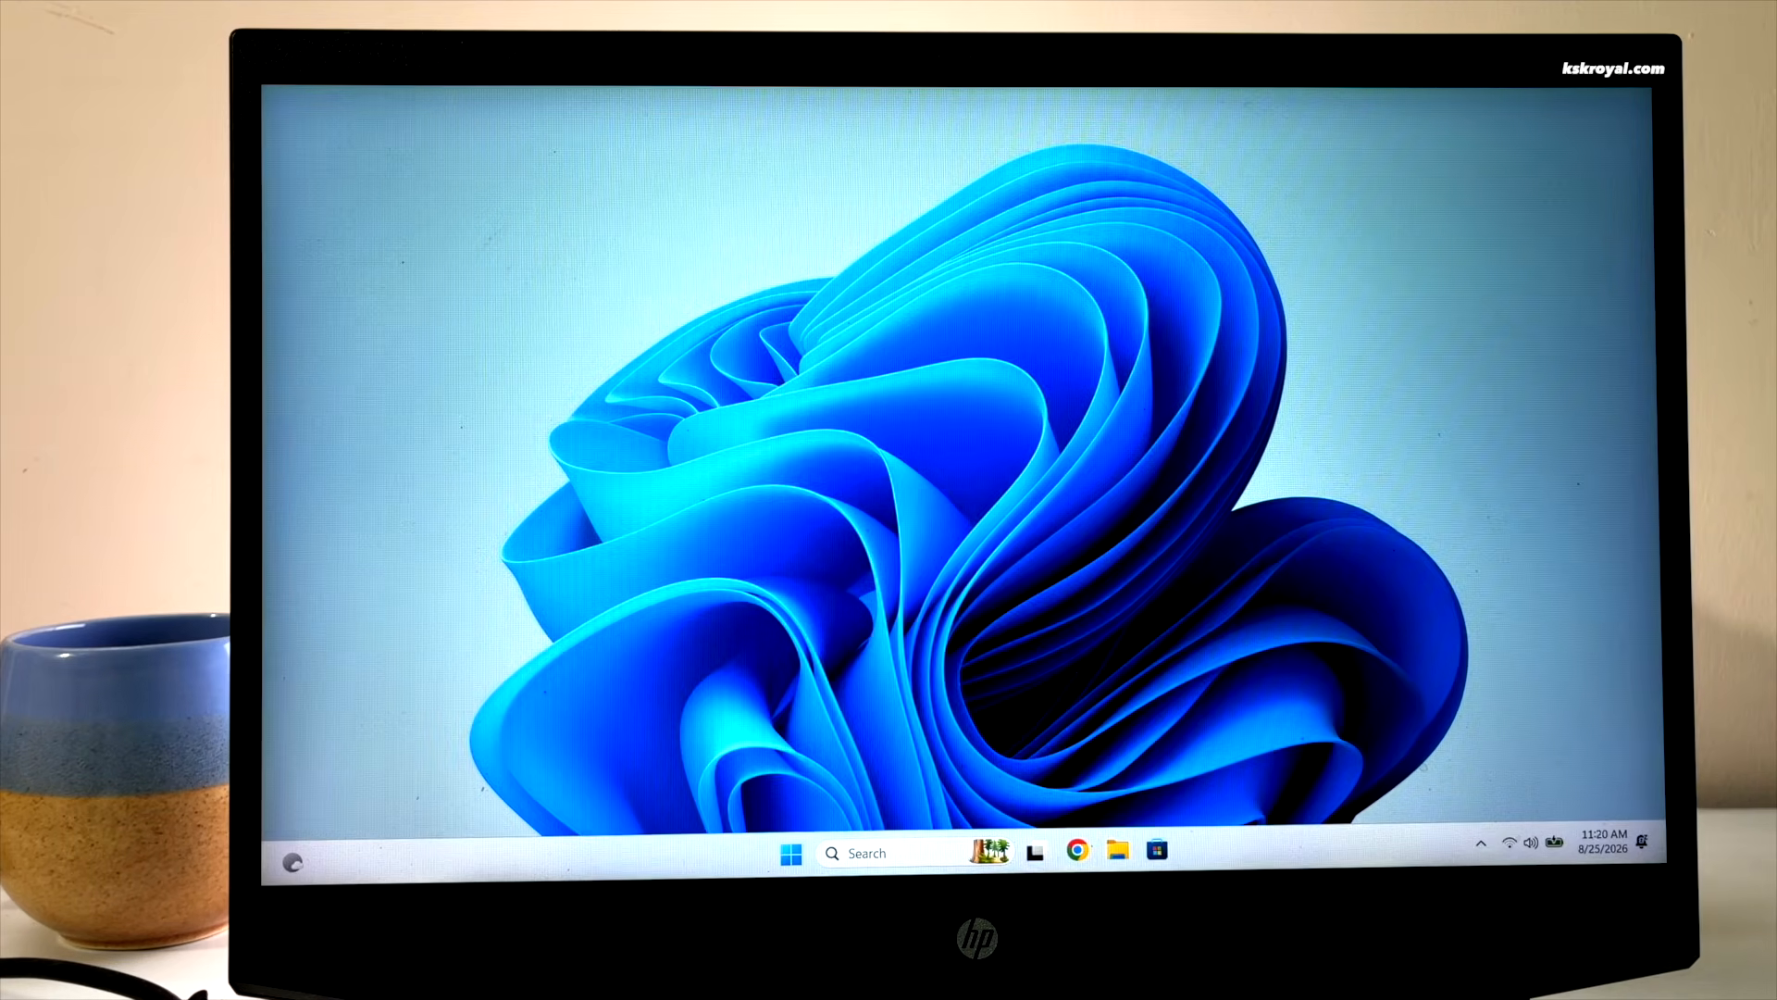
Restart Windows, boot the default Omarchy entry and unlock the disk with its passphrase
right_click(905, 849)
click(896, 780)
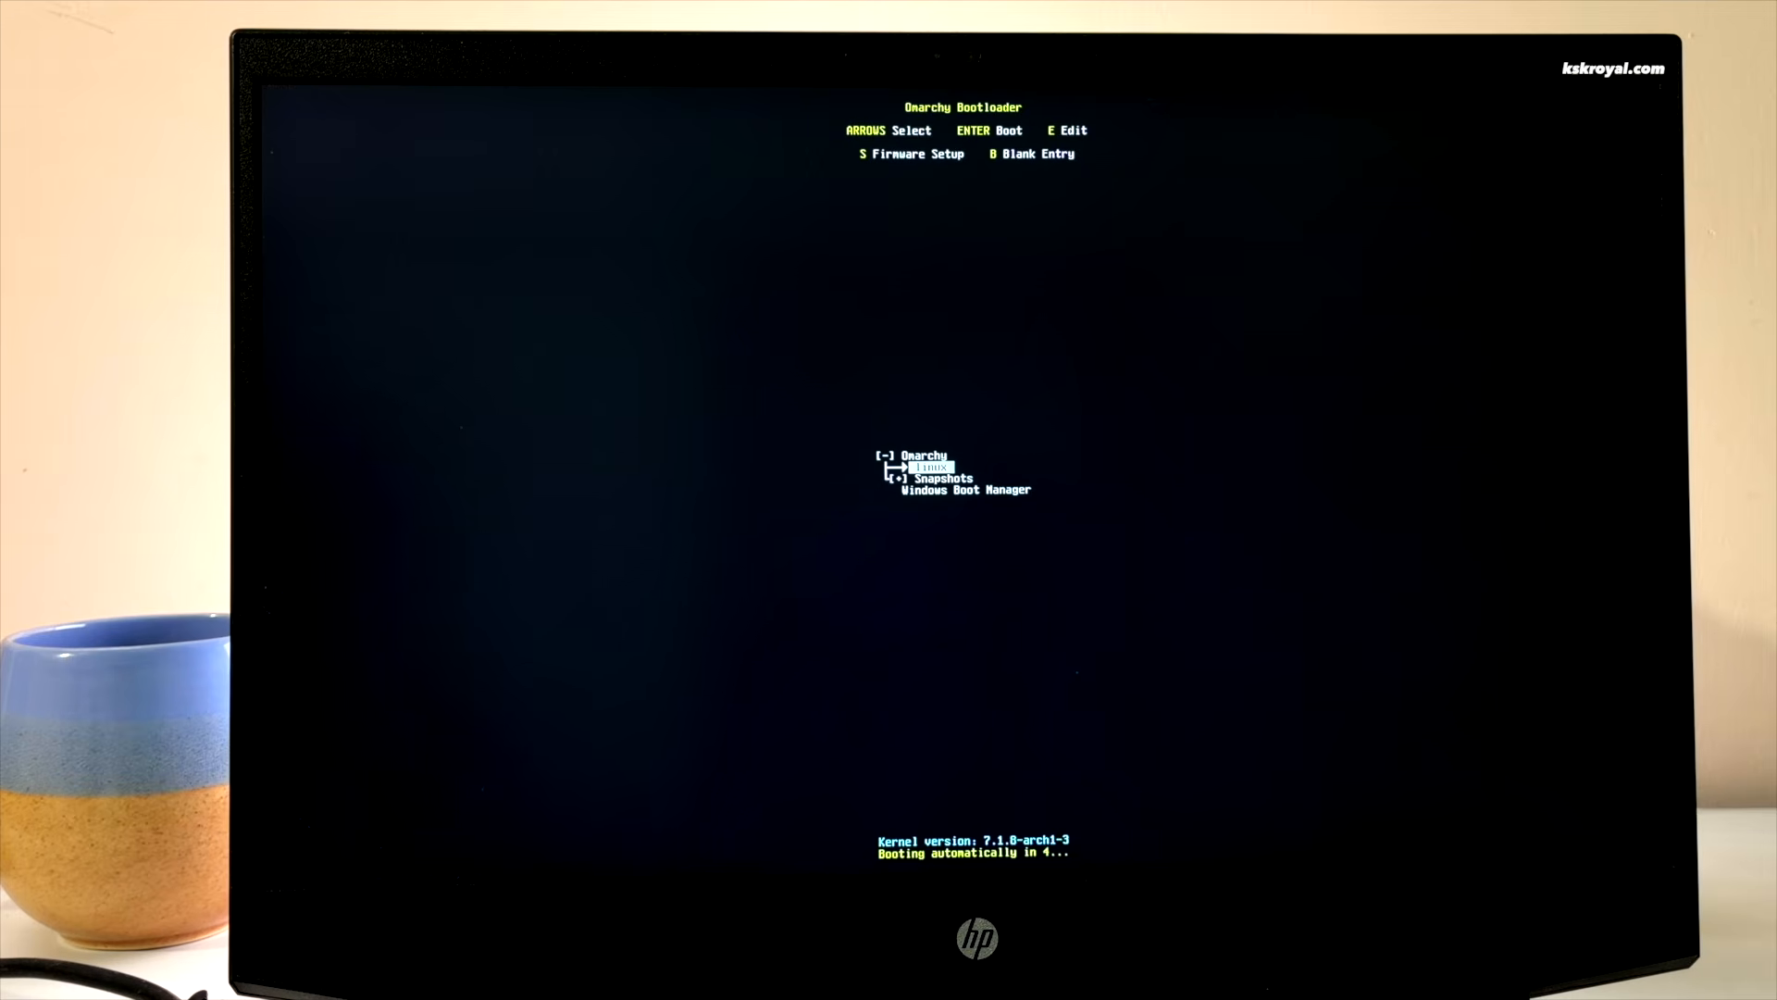
key(Return)
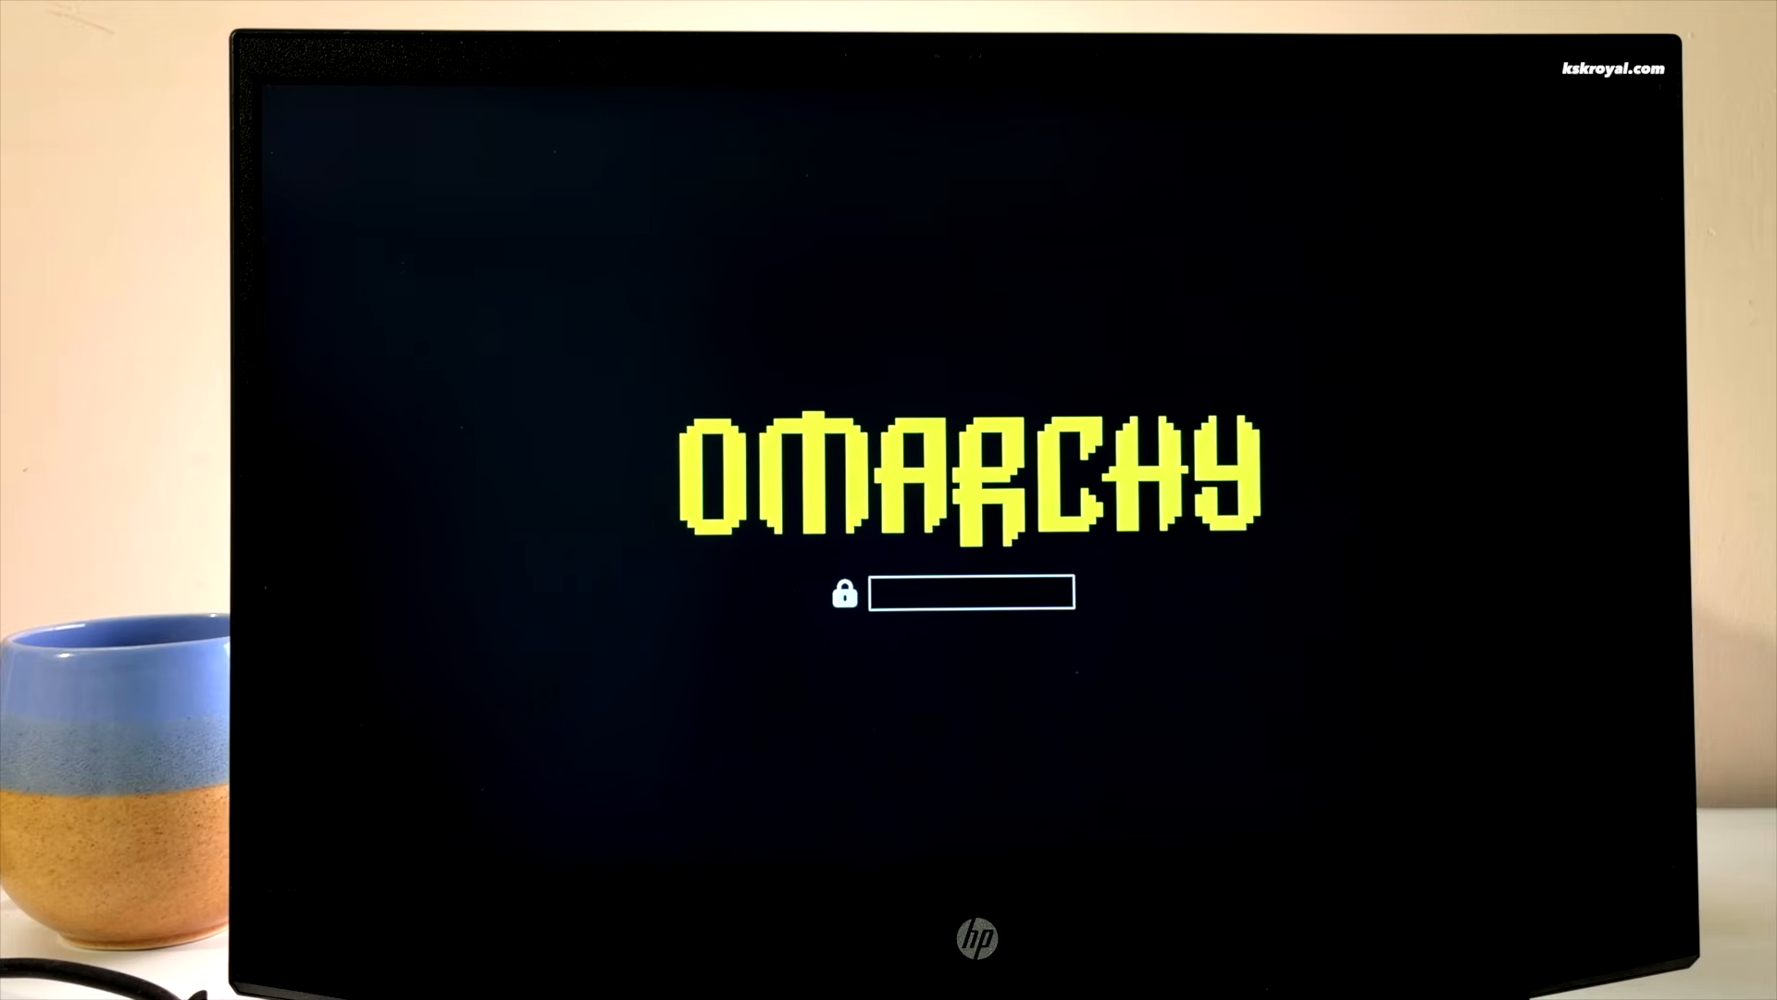
key(Return)
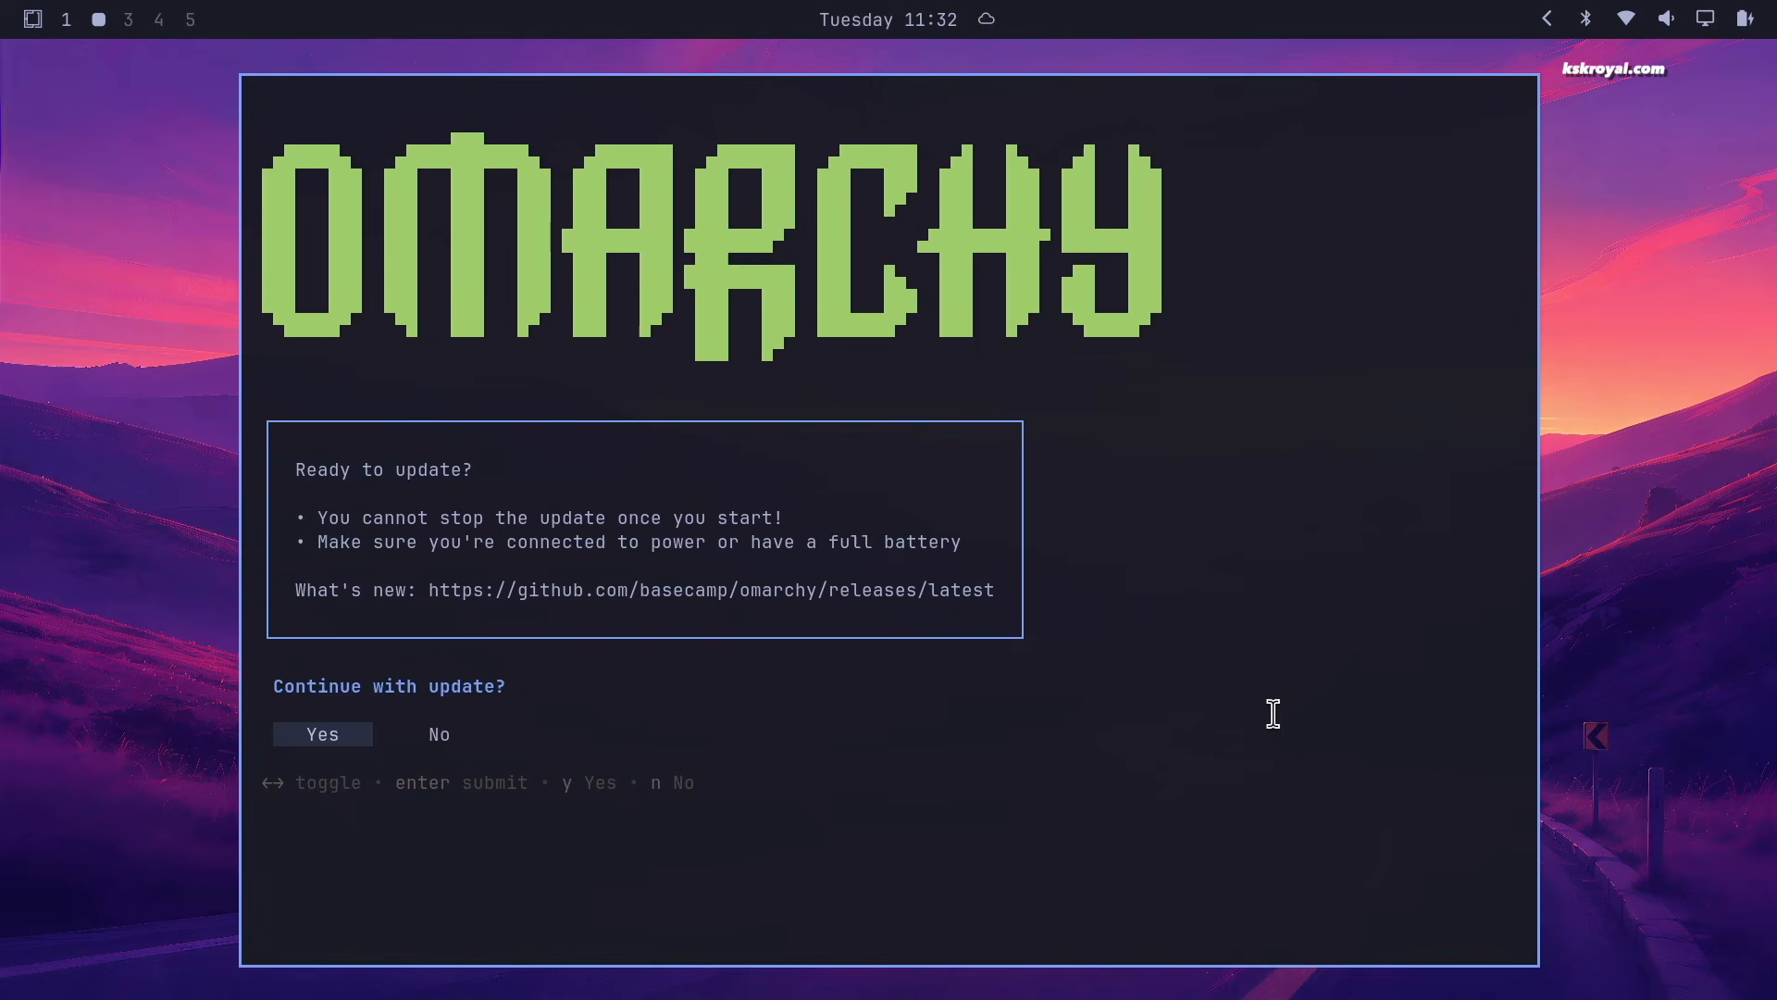
Confirm the update to Omarchy 4.0.0-1, then run htop in the terminal
key(Return)
key(Return)
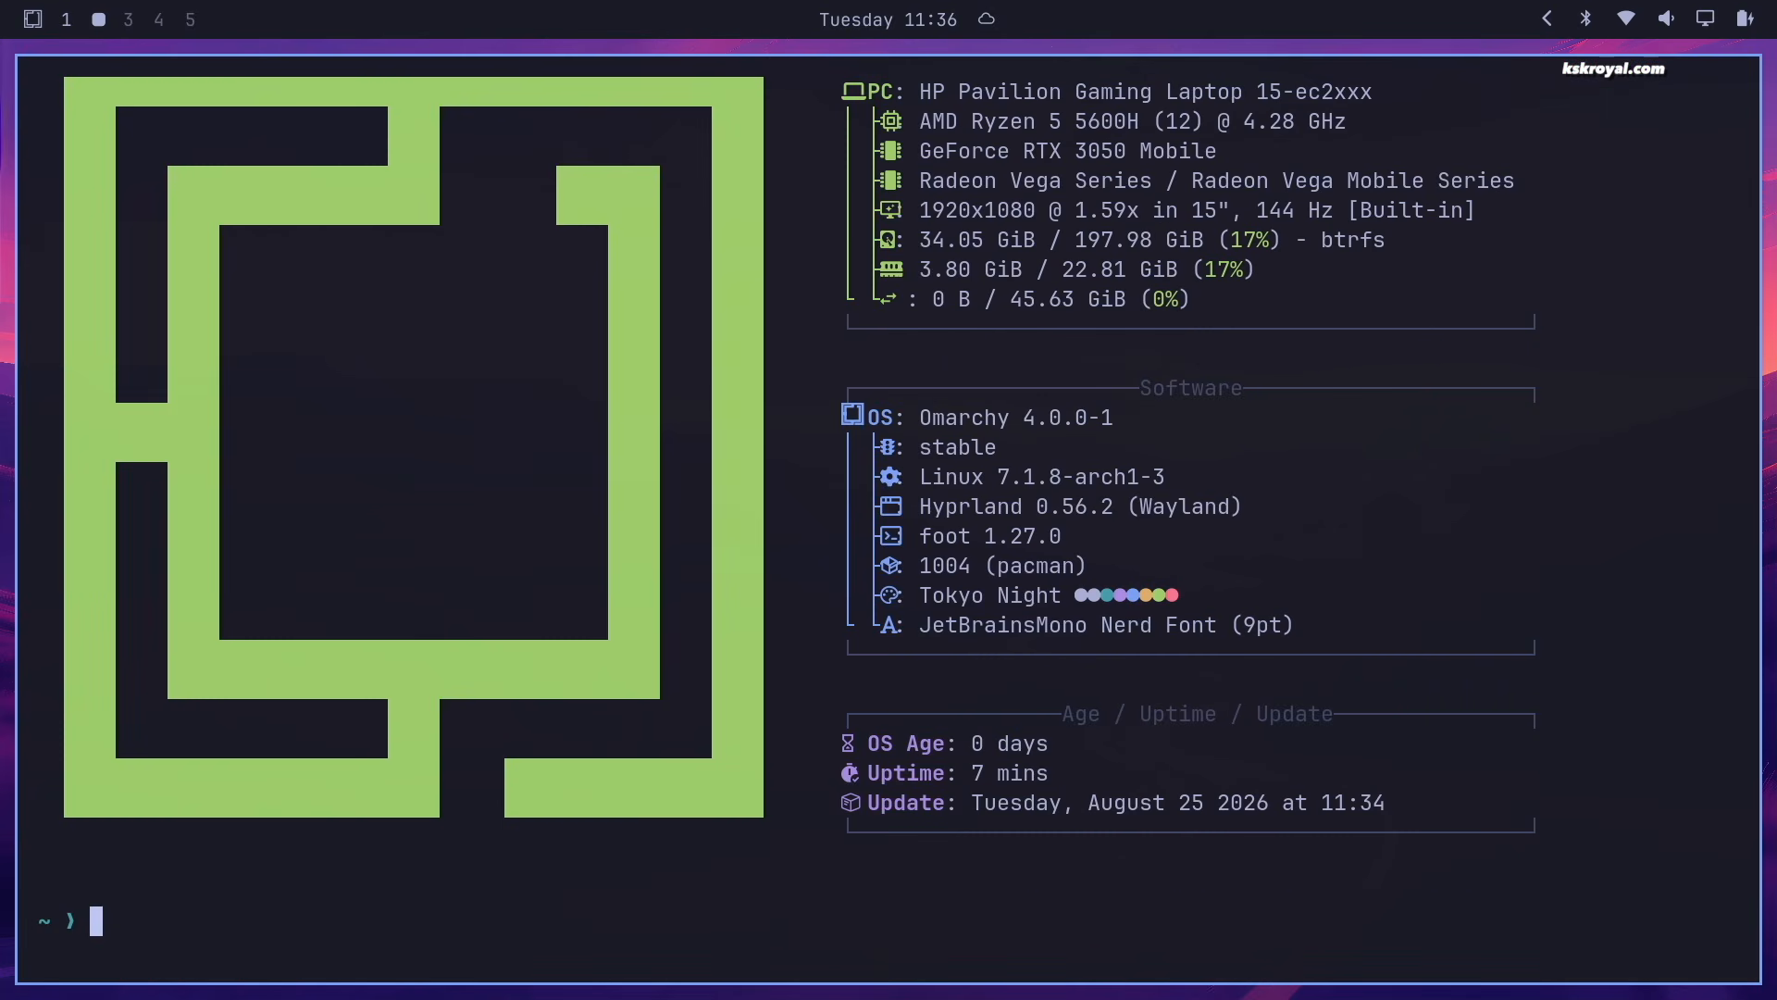
text(htop)
key(Return)
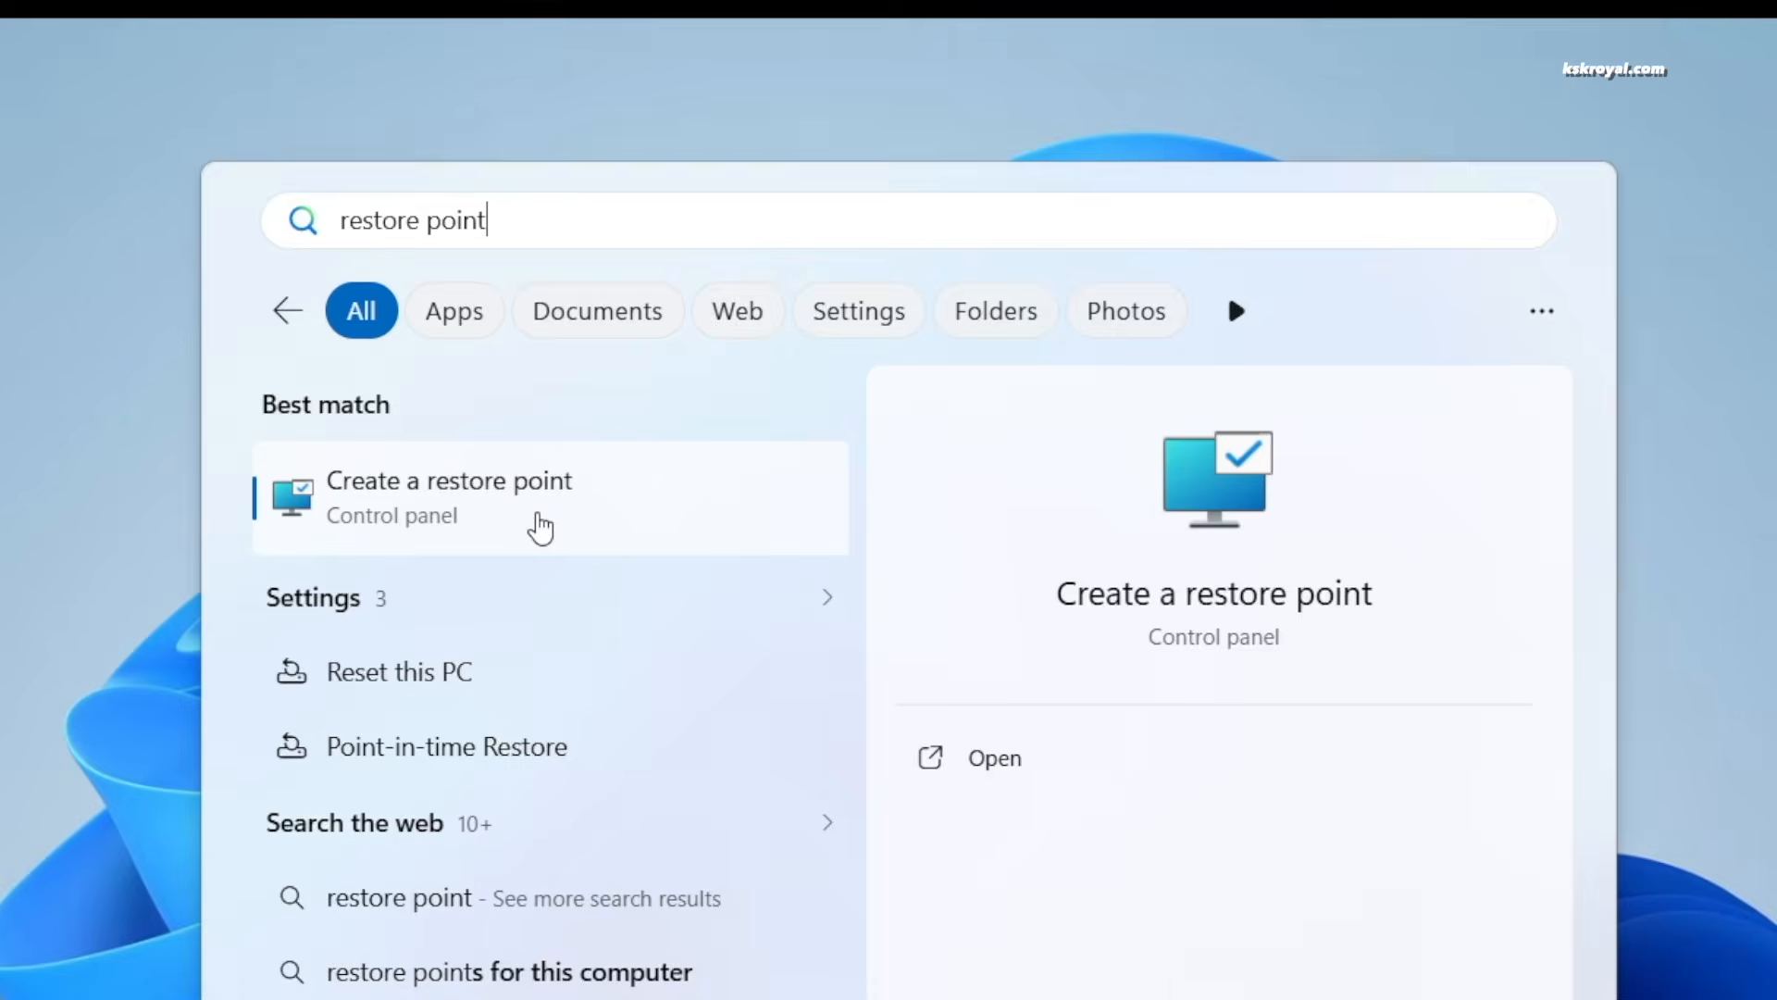
Create a restore point described 'Windows11Backup', then close the success message and System Properties
click(543, 525)
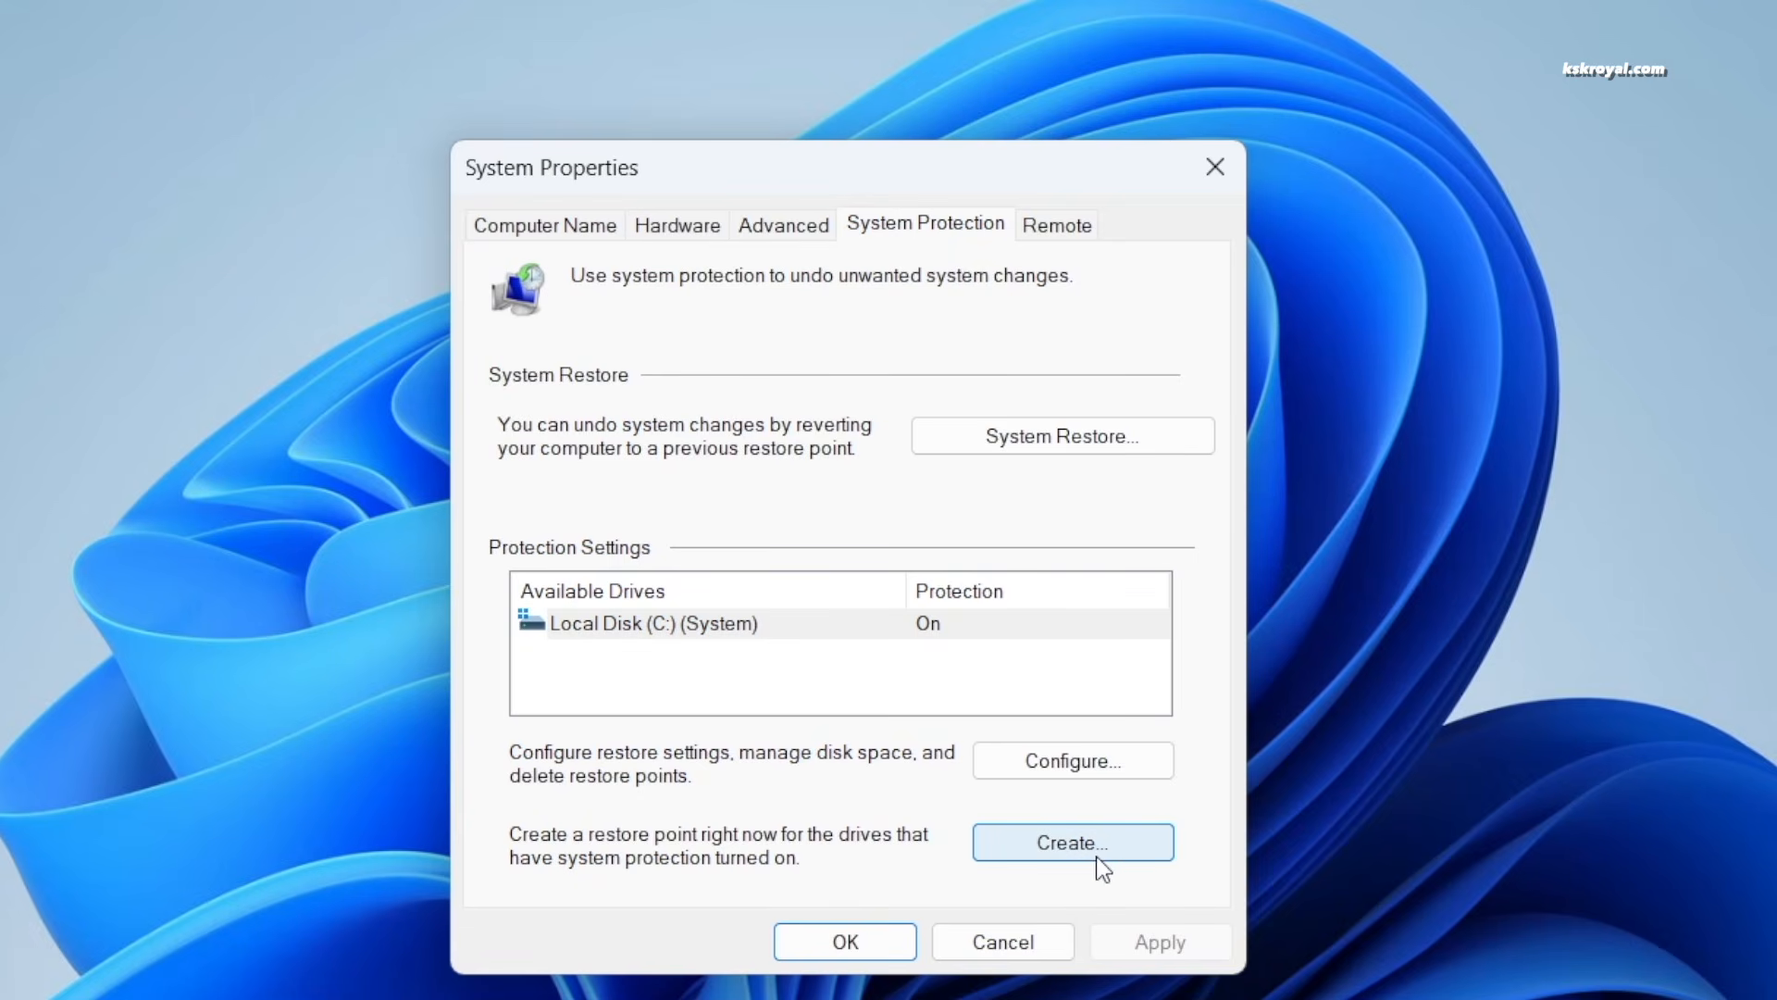
click(1124, 848)
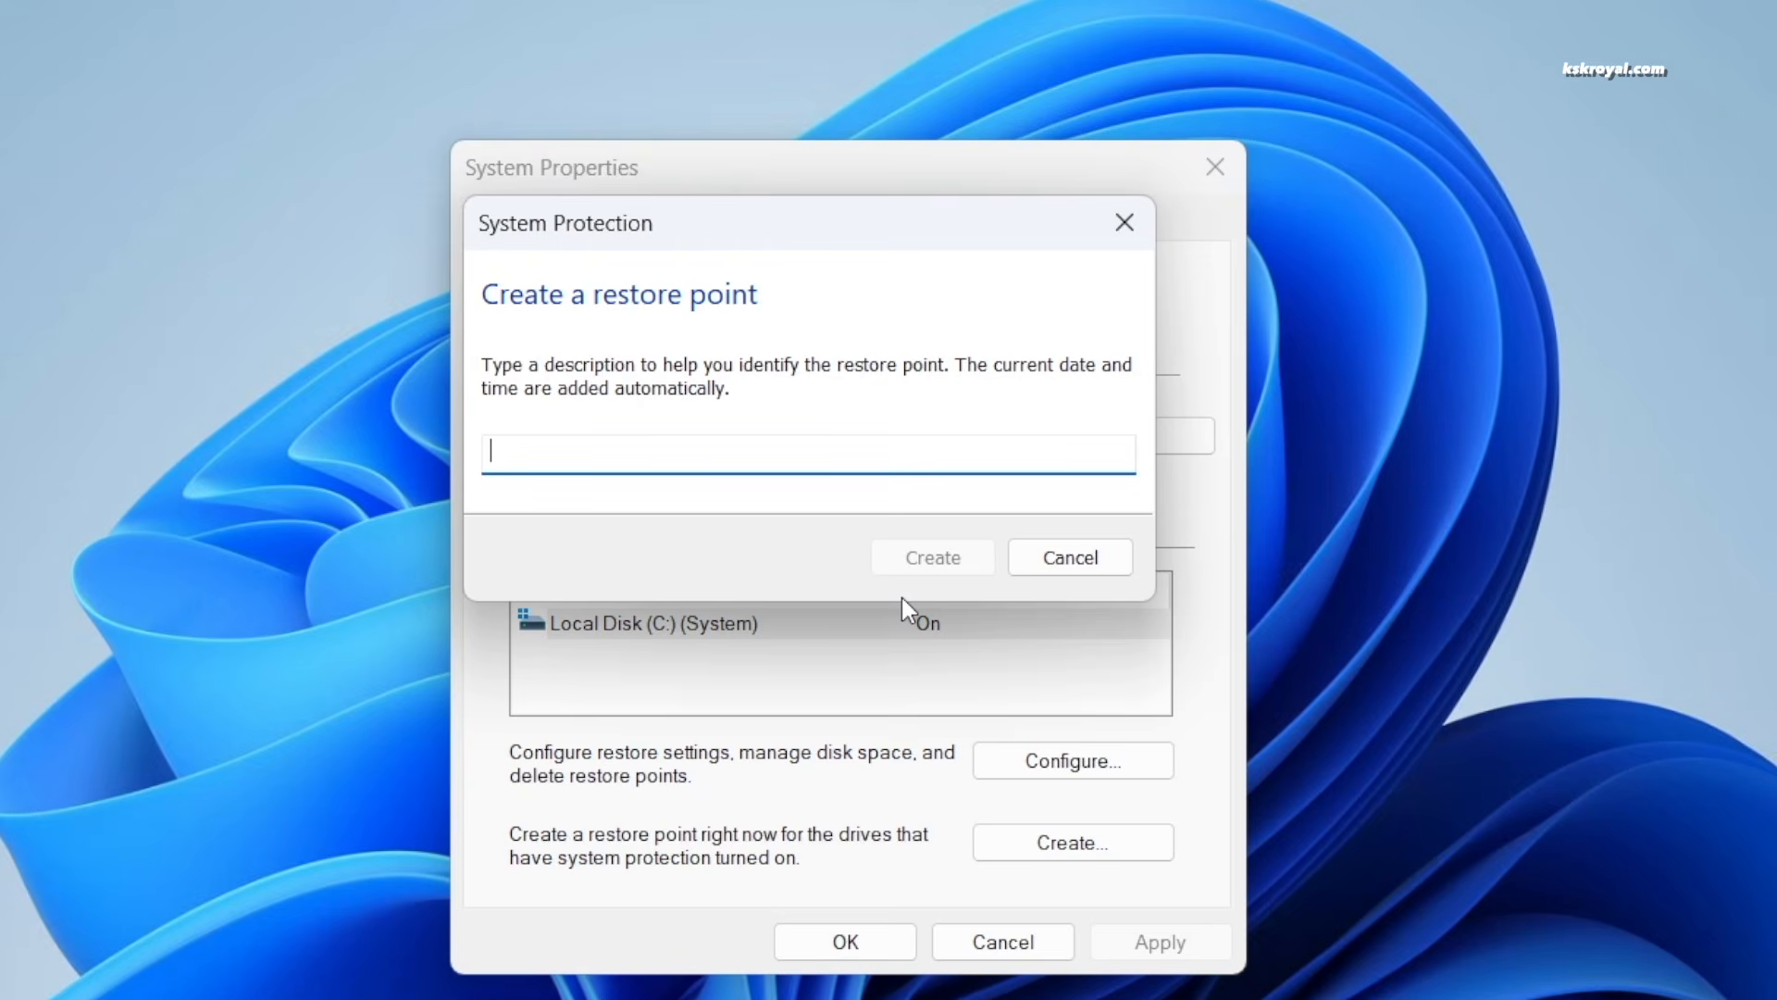
text(Windows11Backup)
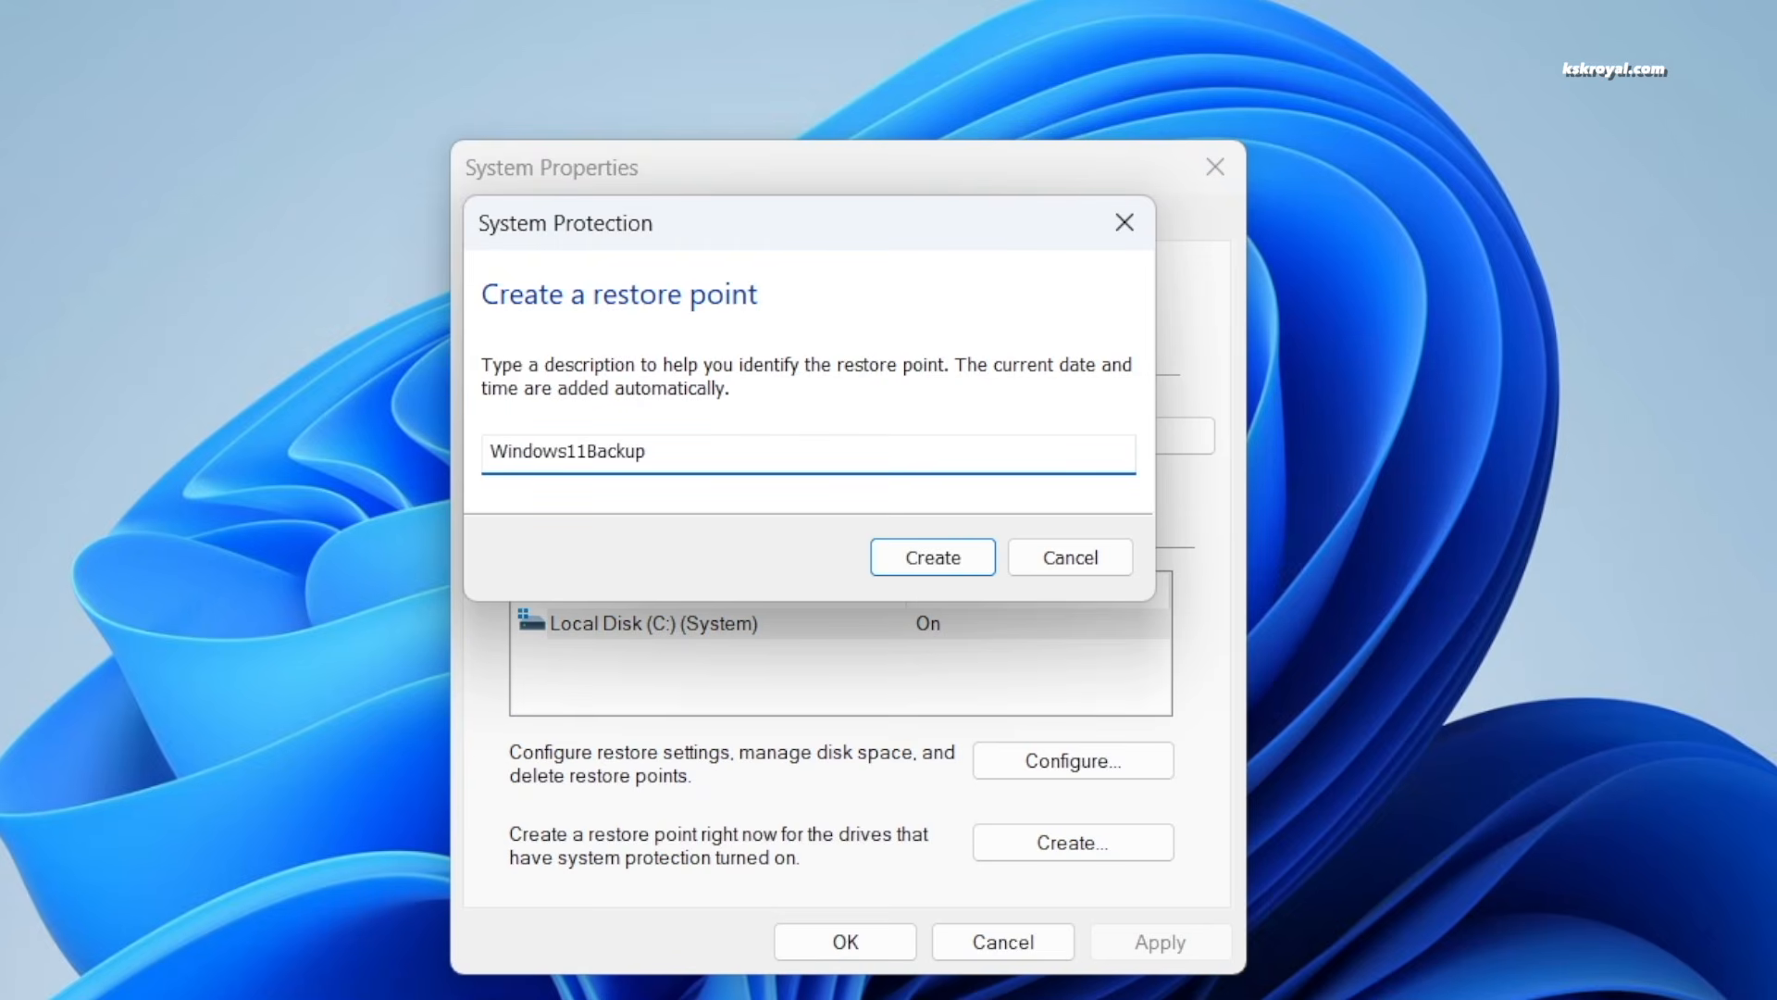
click(912, 564)
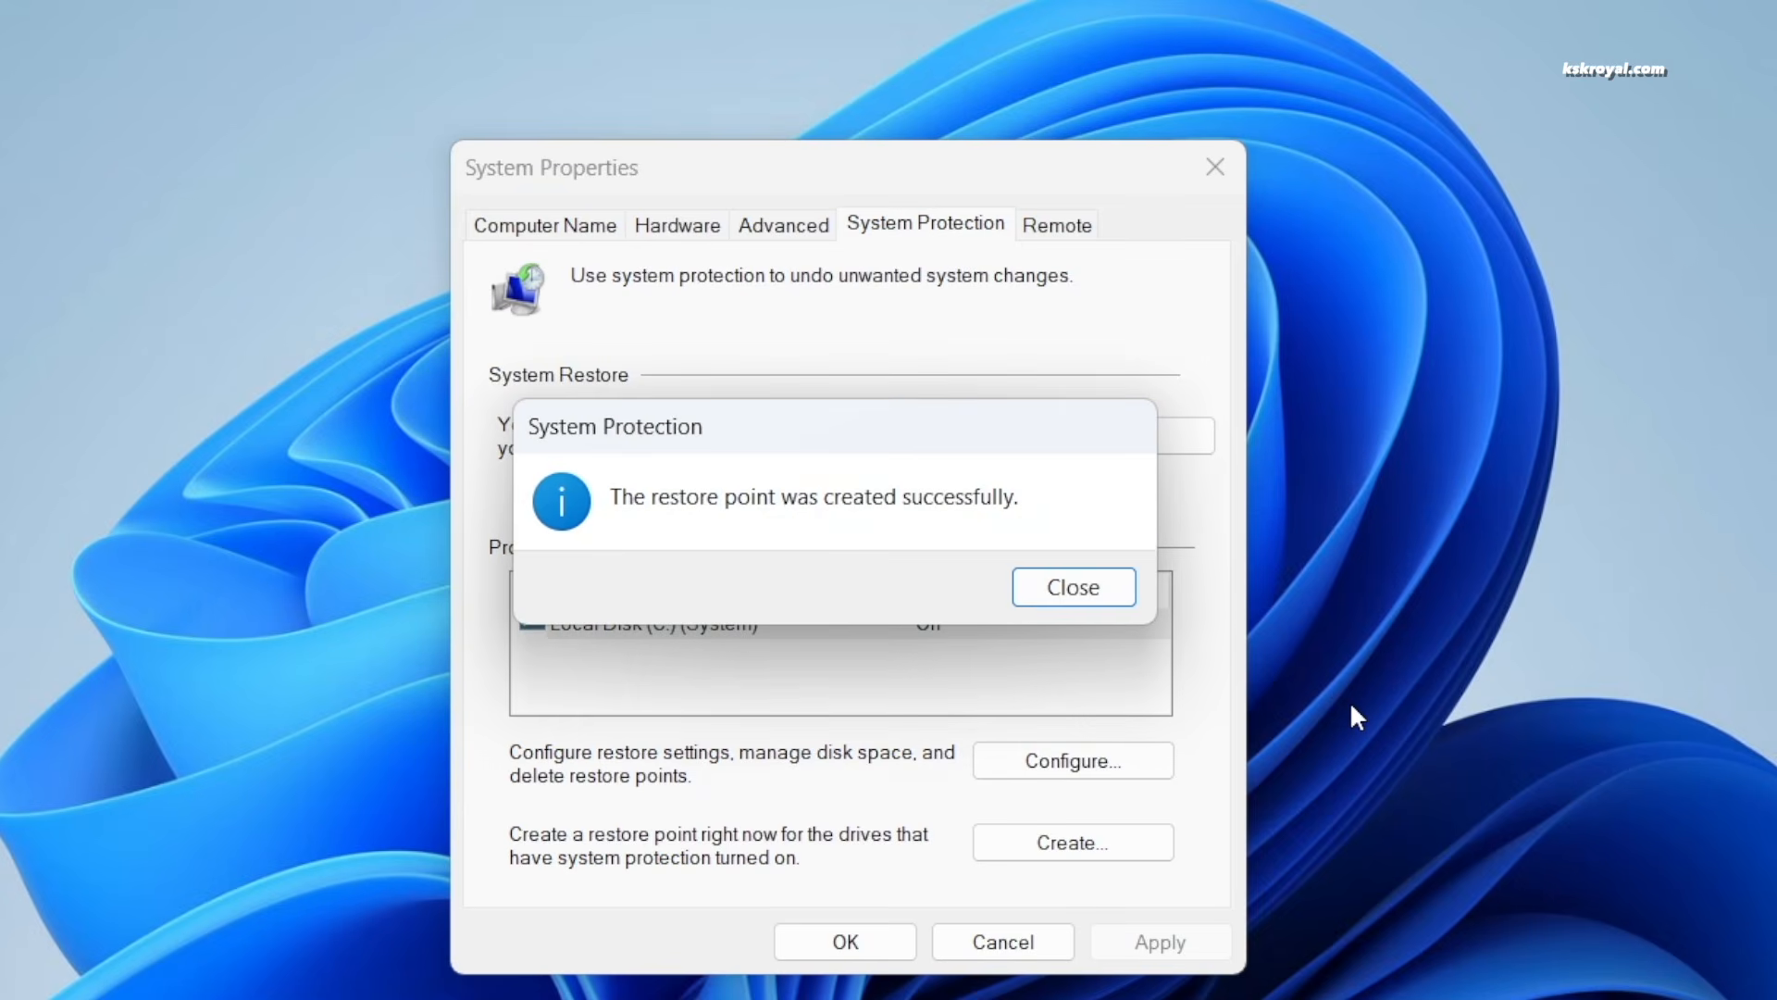
click(1104, 585)
click(1216, 165)
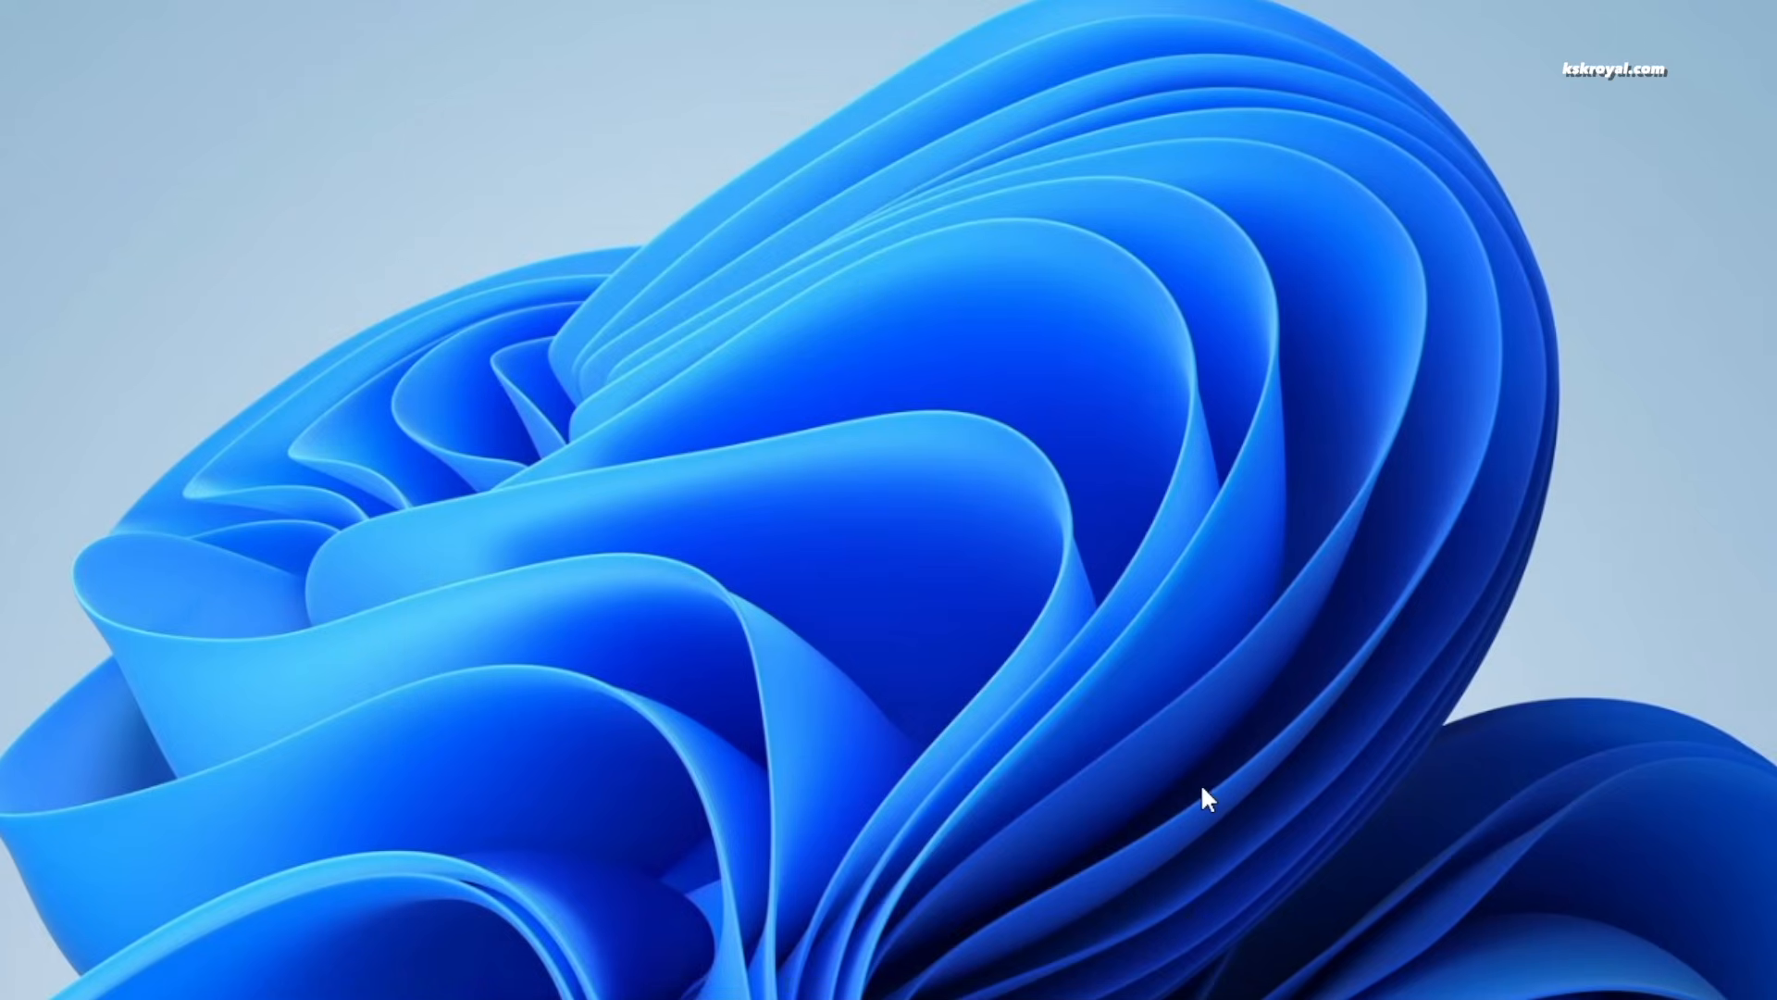
Open a terminal from the desktop and run diskmgmt.msc to launch Disk Management
right_click(118, 135)
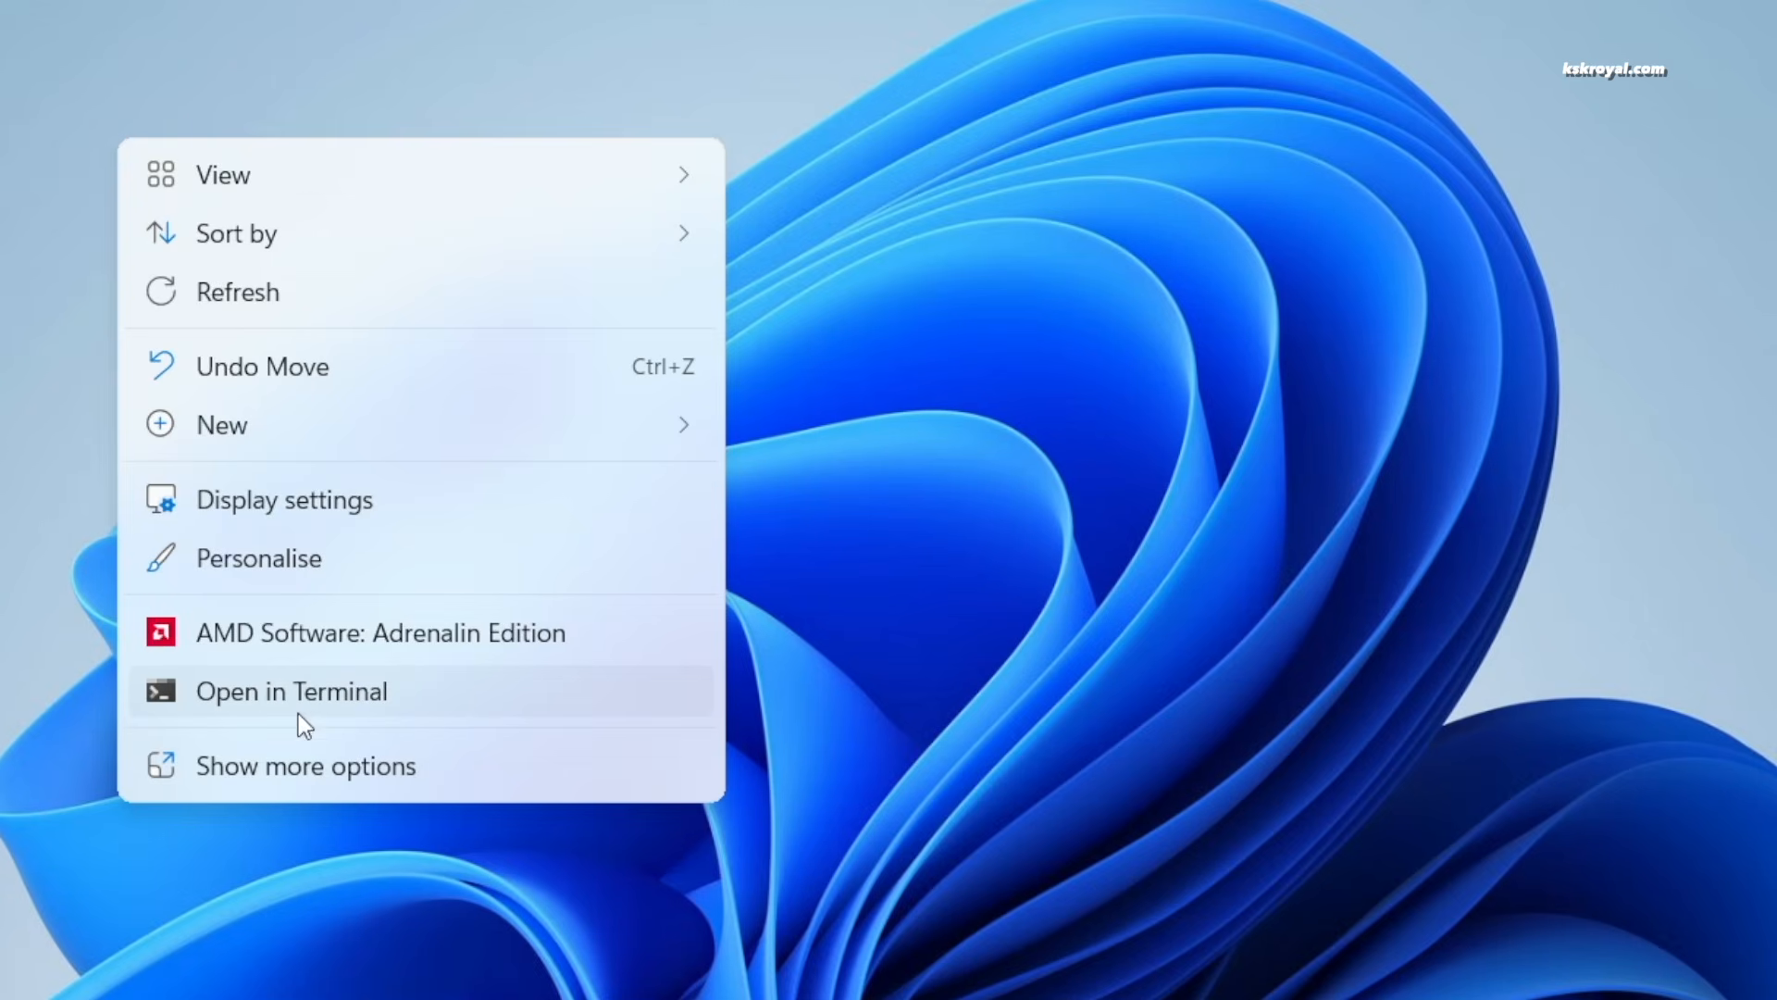
click(436, 690)
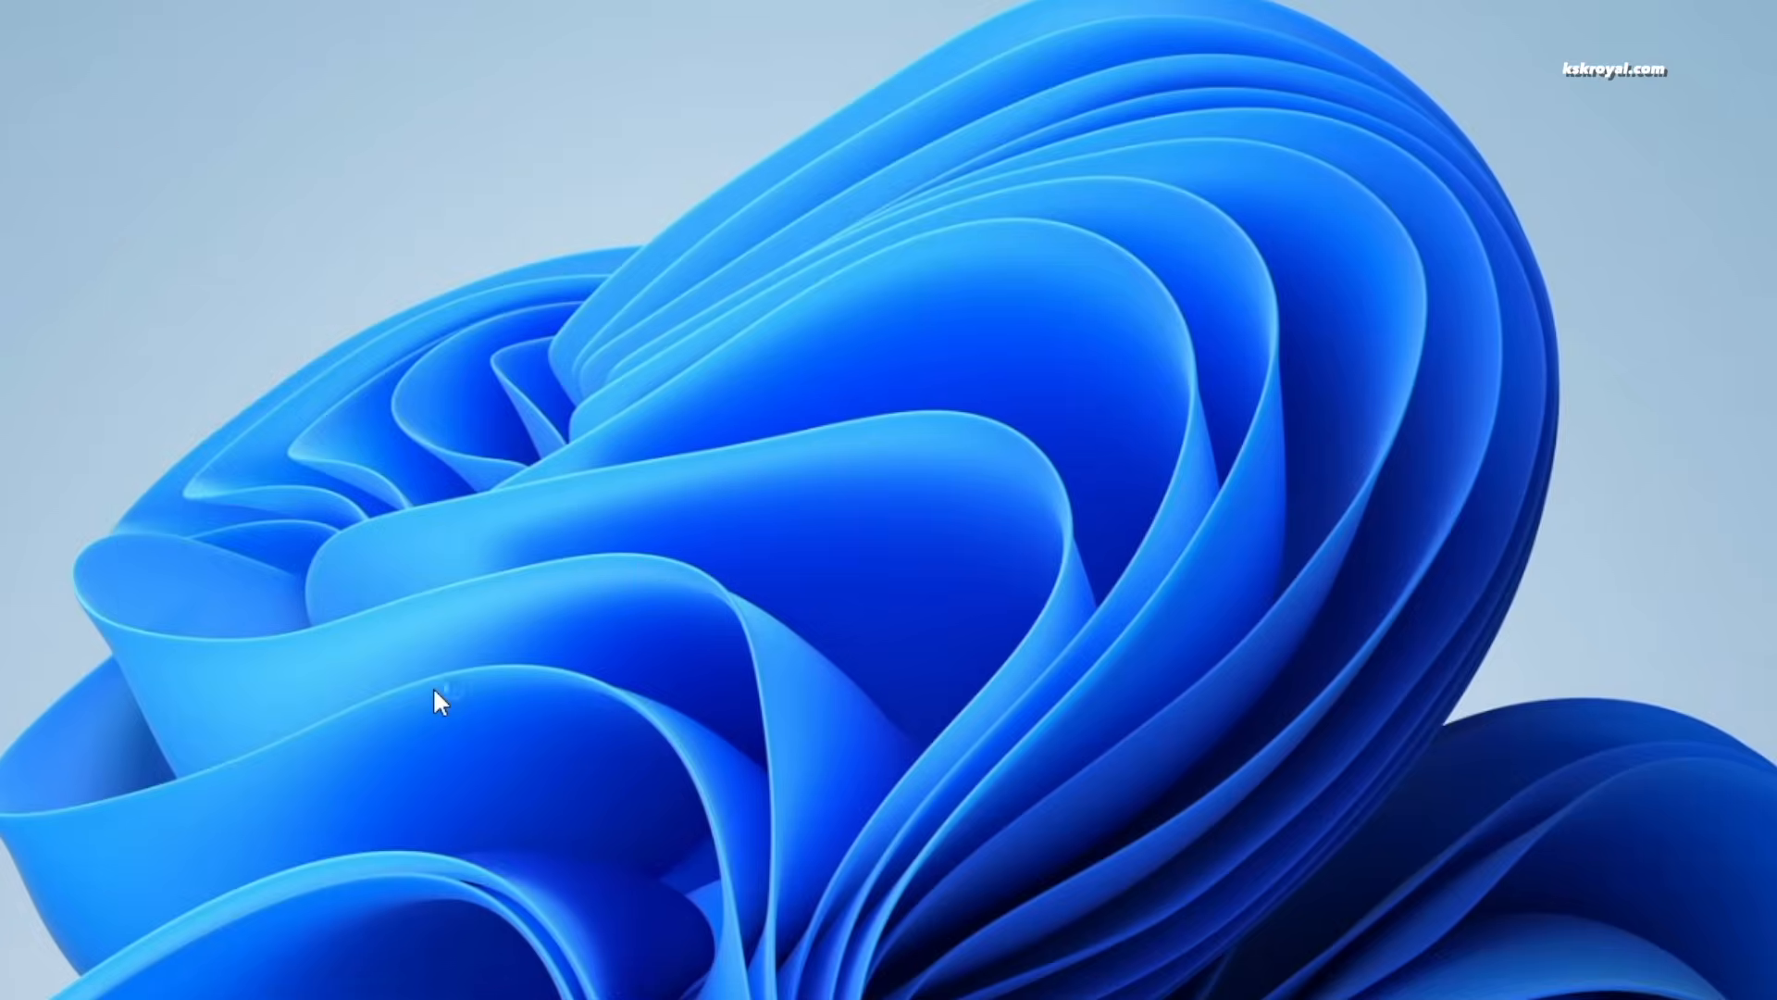
scroll(982, 758, up, 6)
text(diskm)
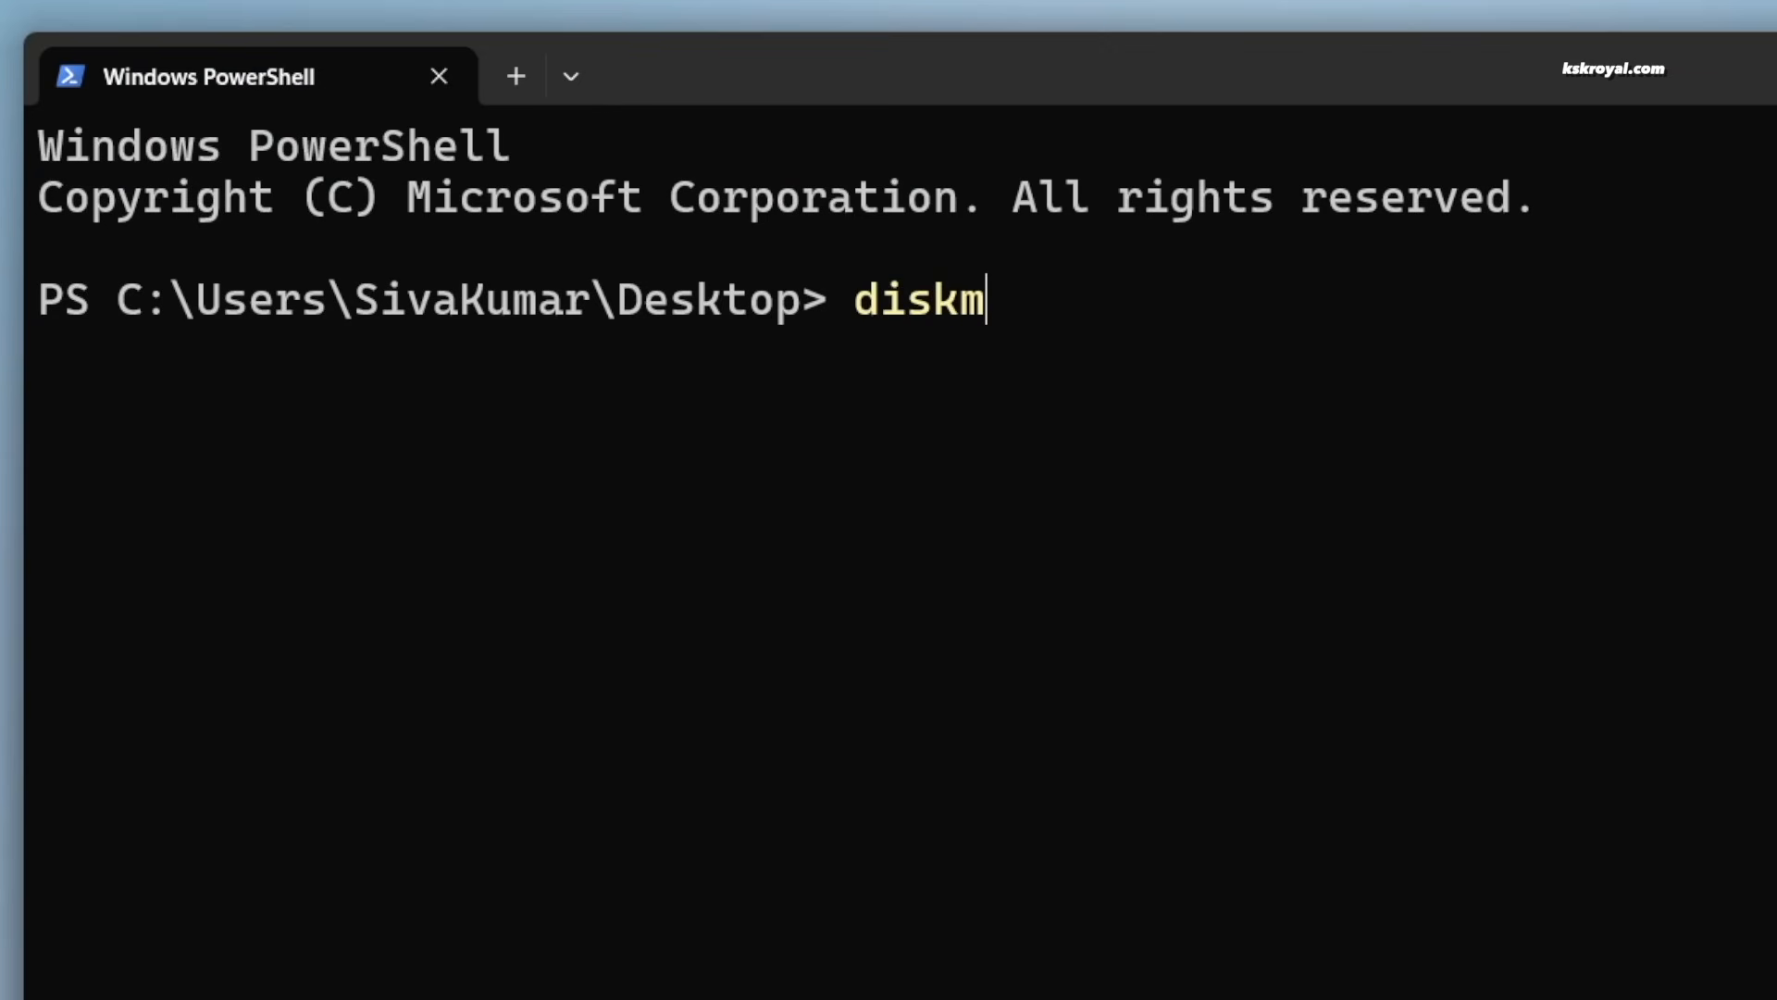
text(gmt.msc)
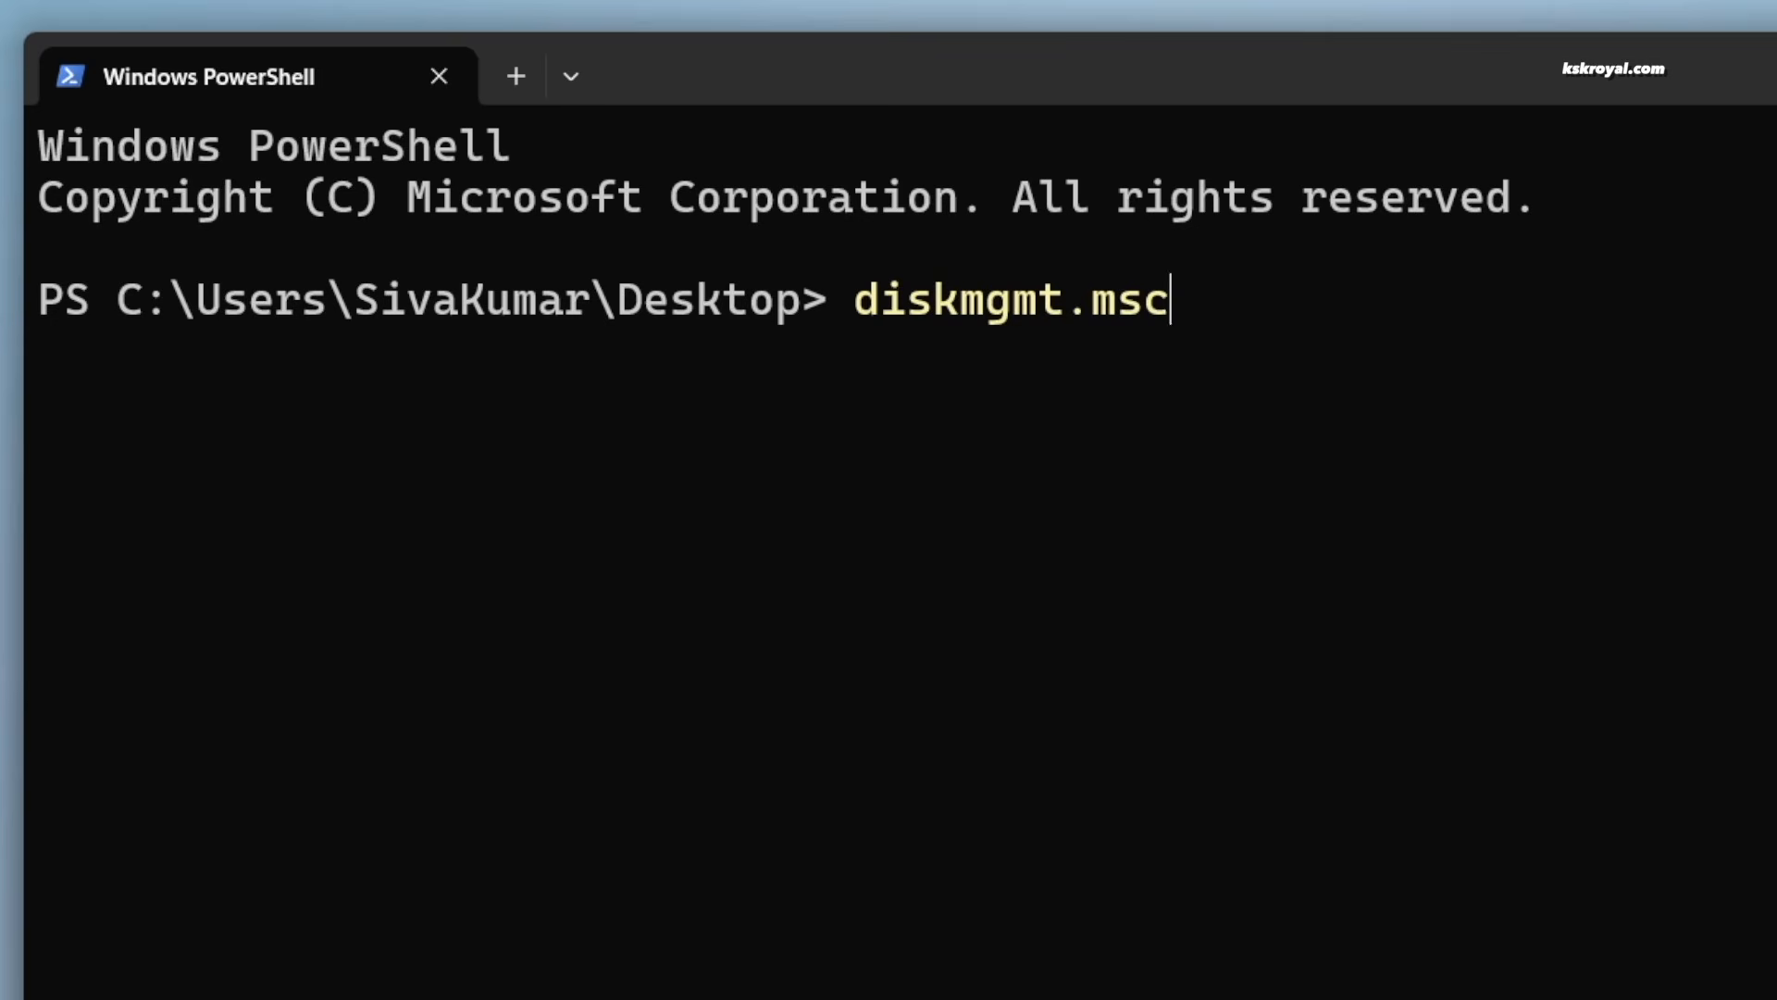
key(Return)
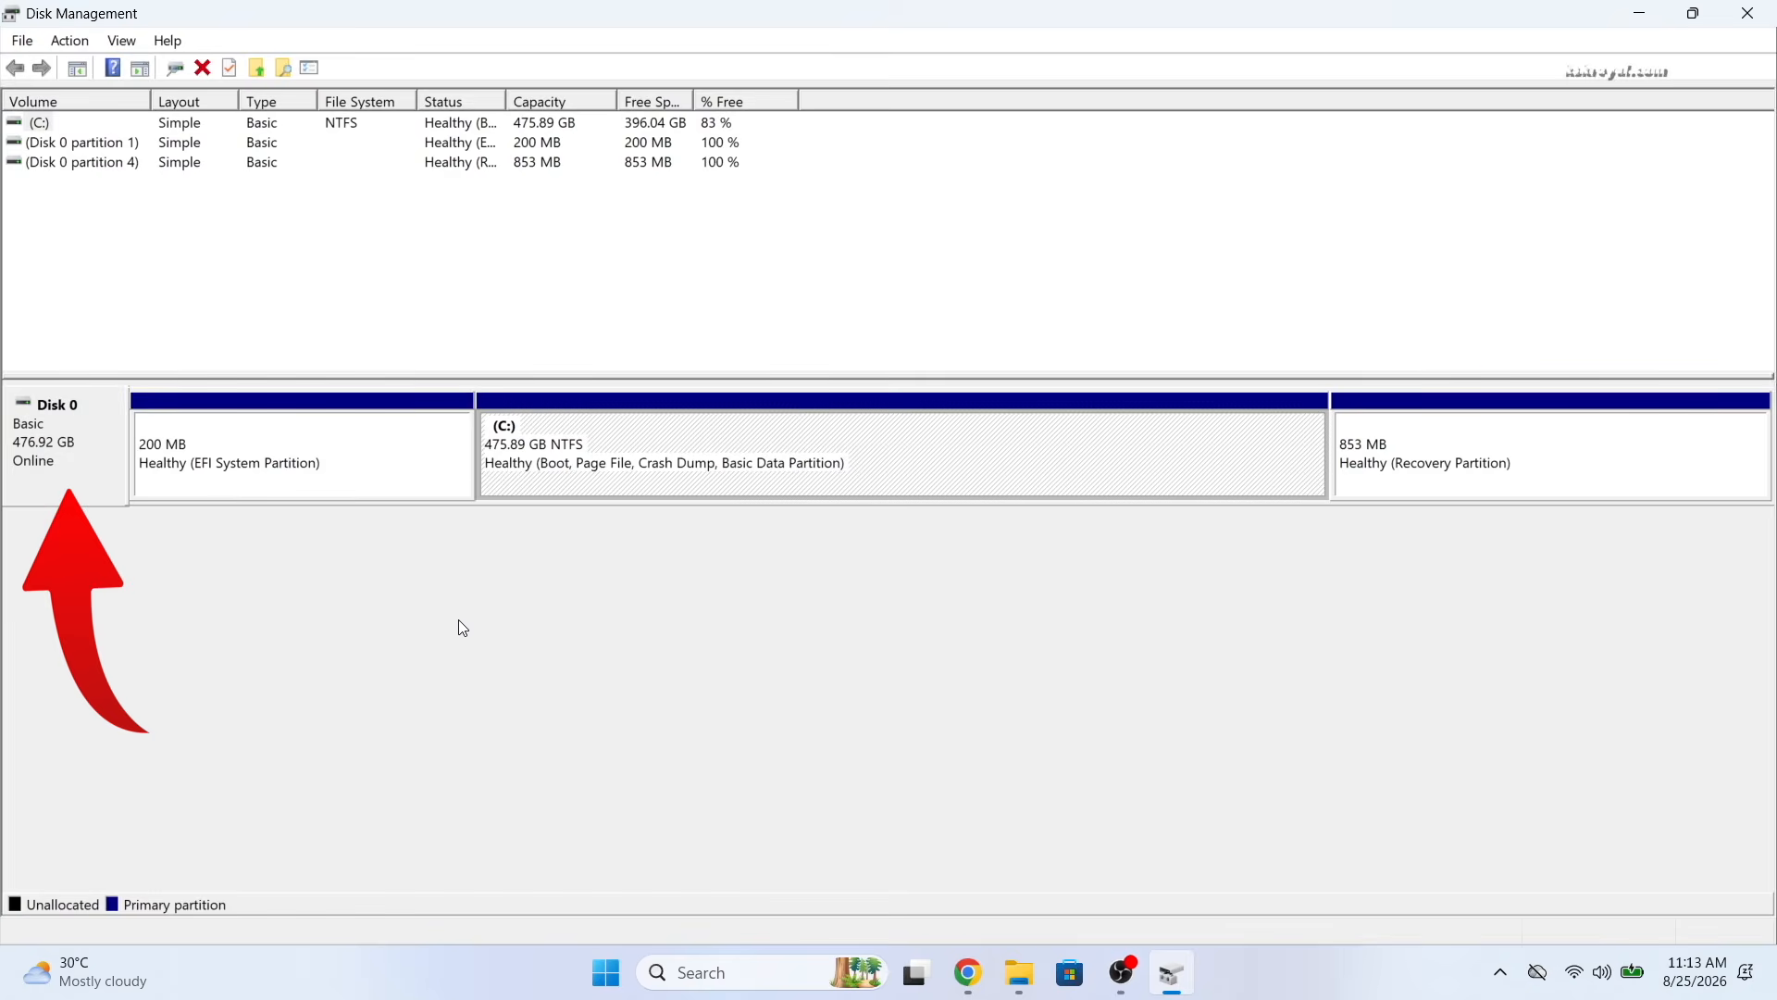
click(463, 628)
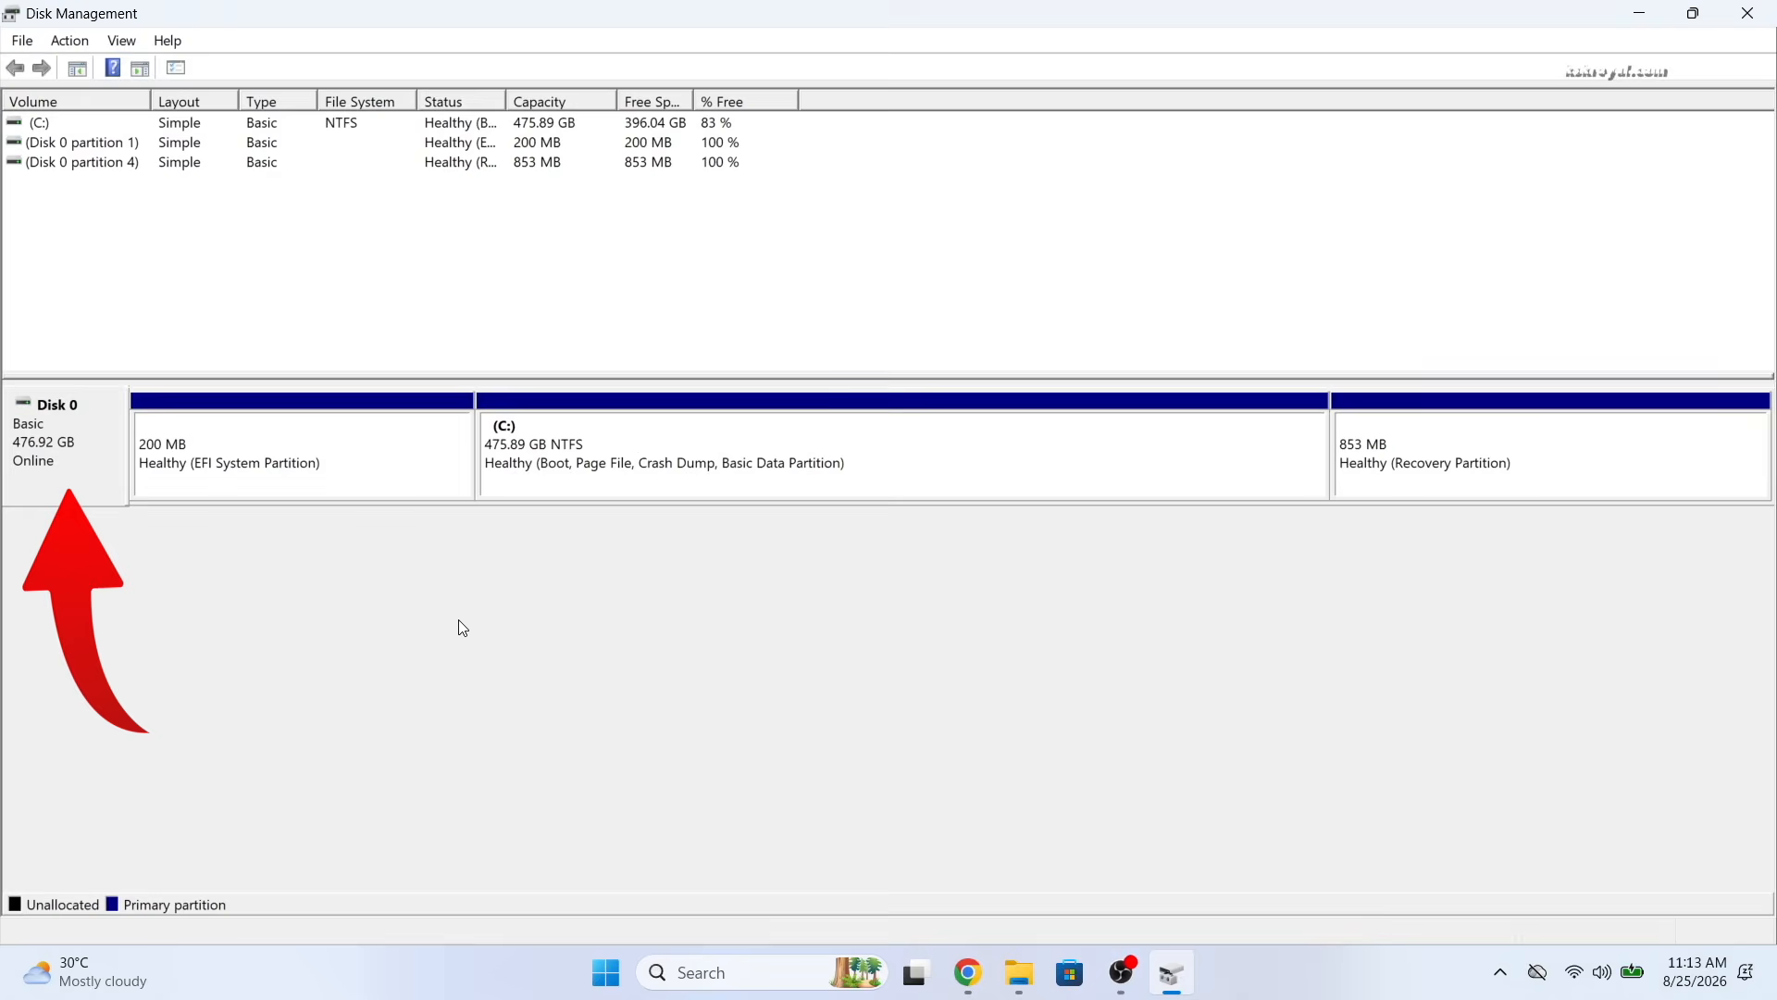
click(53, 469)
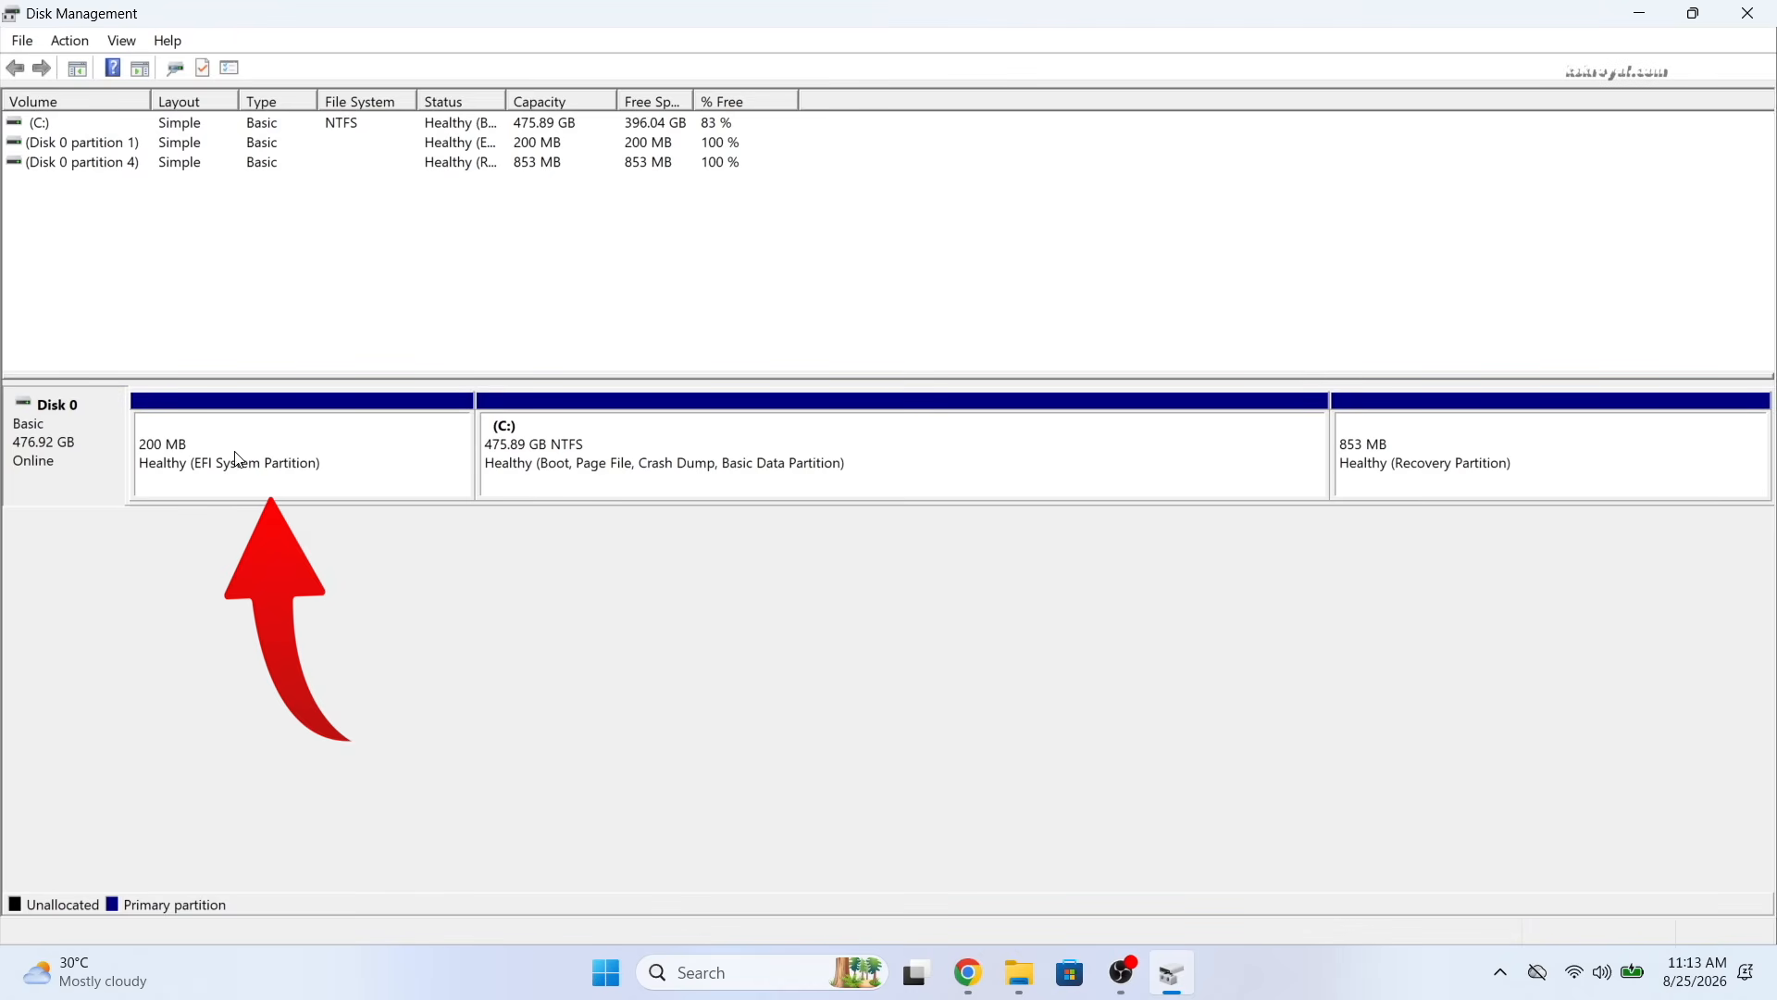
click(264, 471)
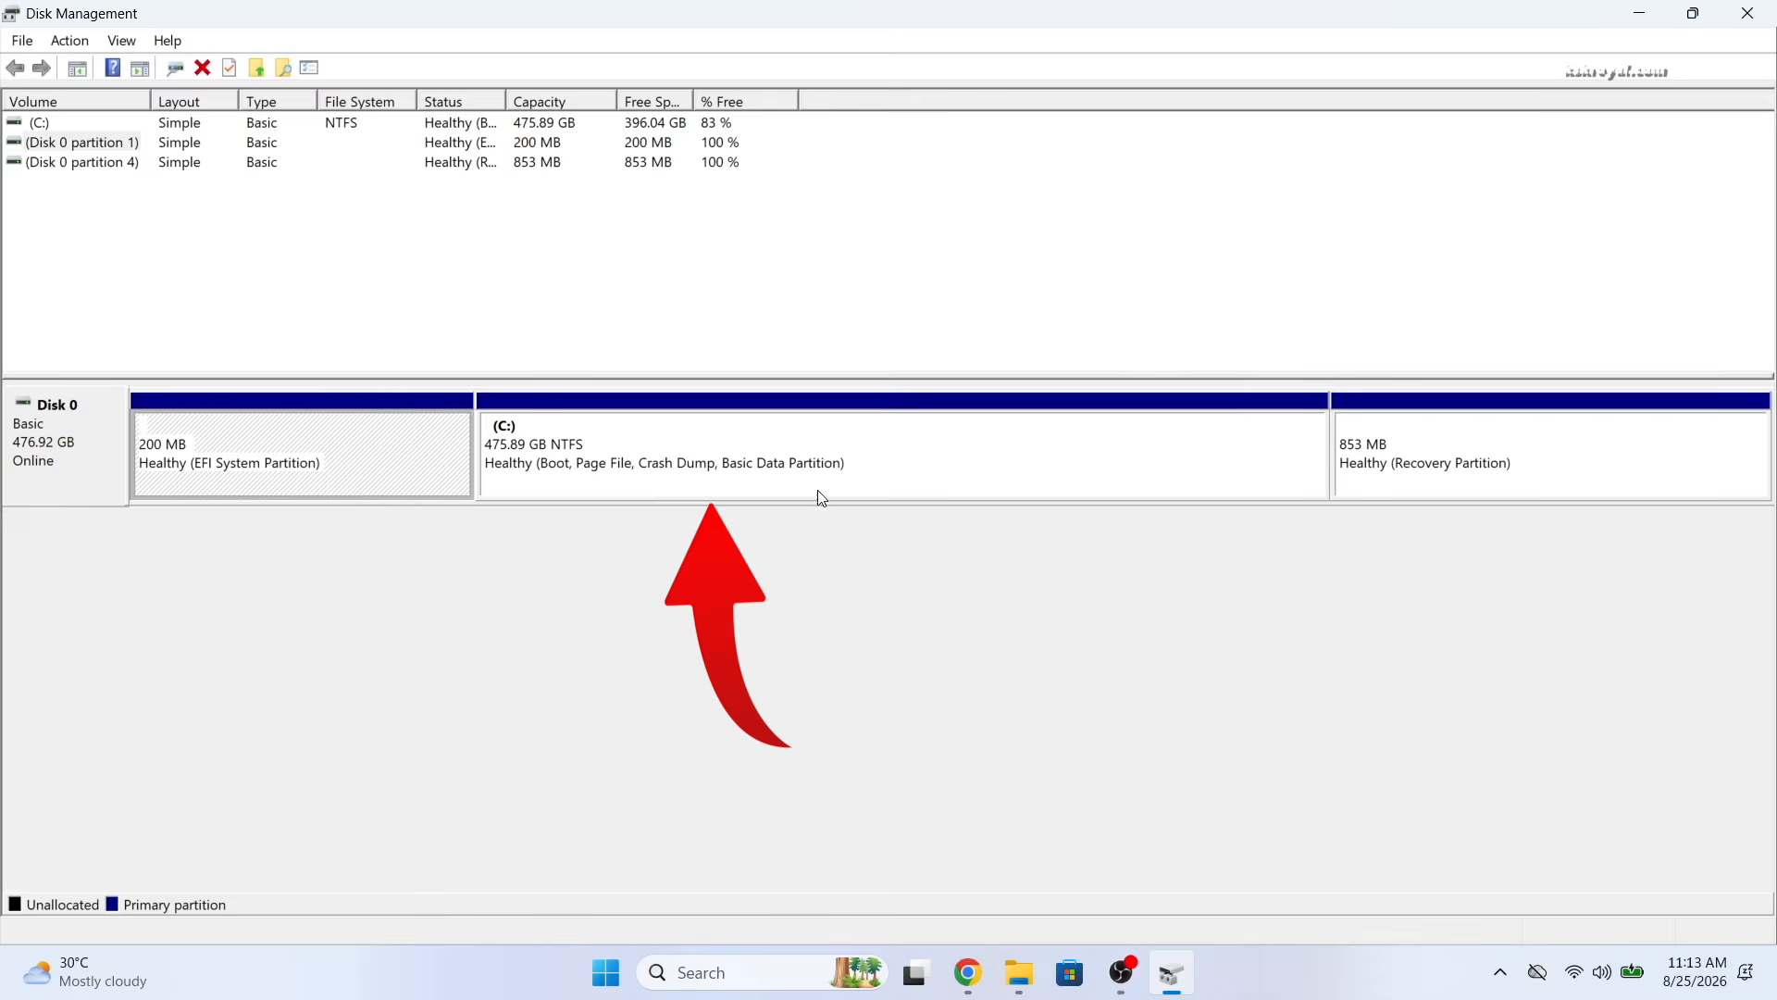
click(848, 462)
click(1470, 461)
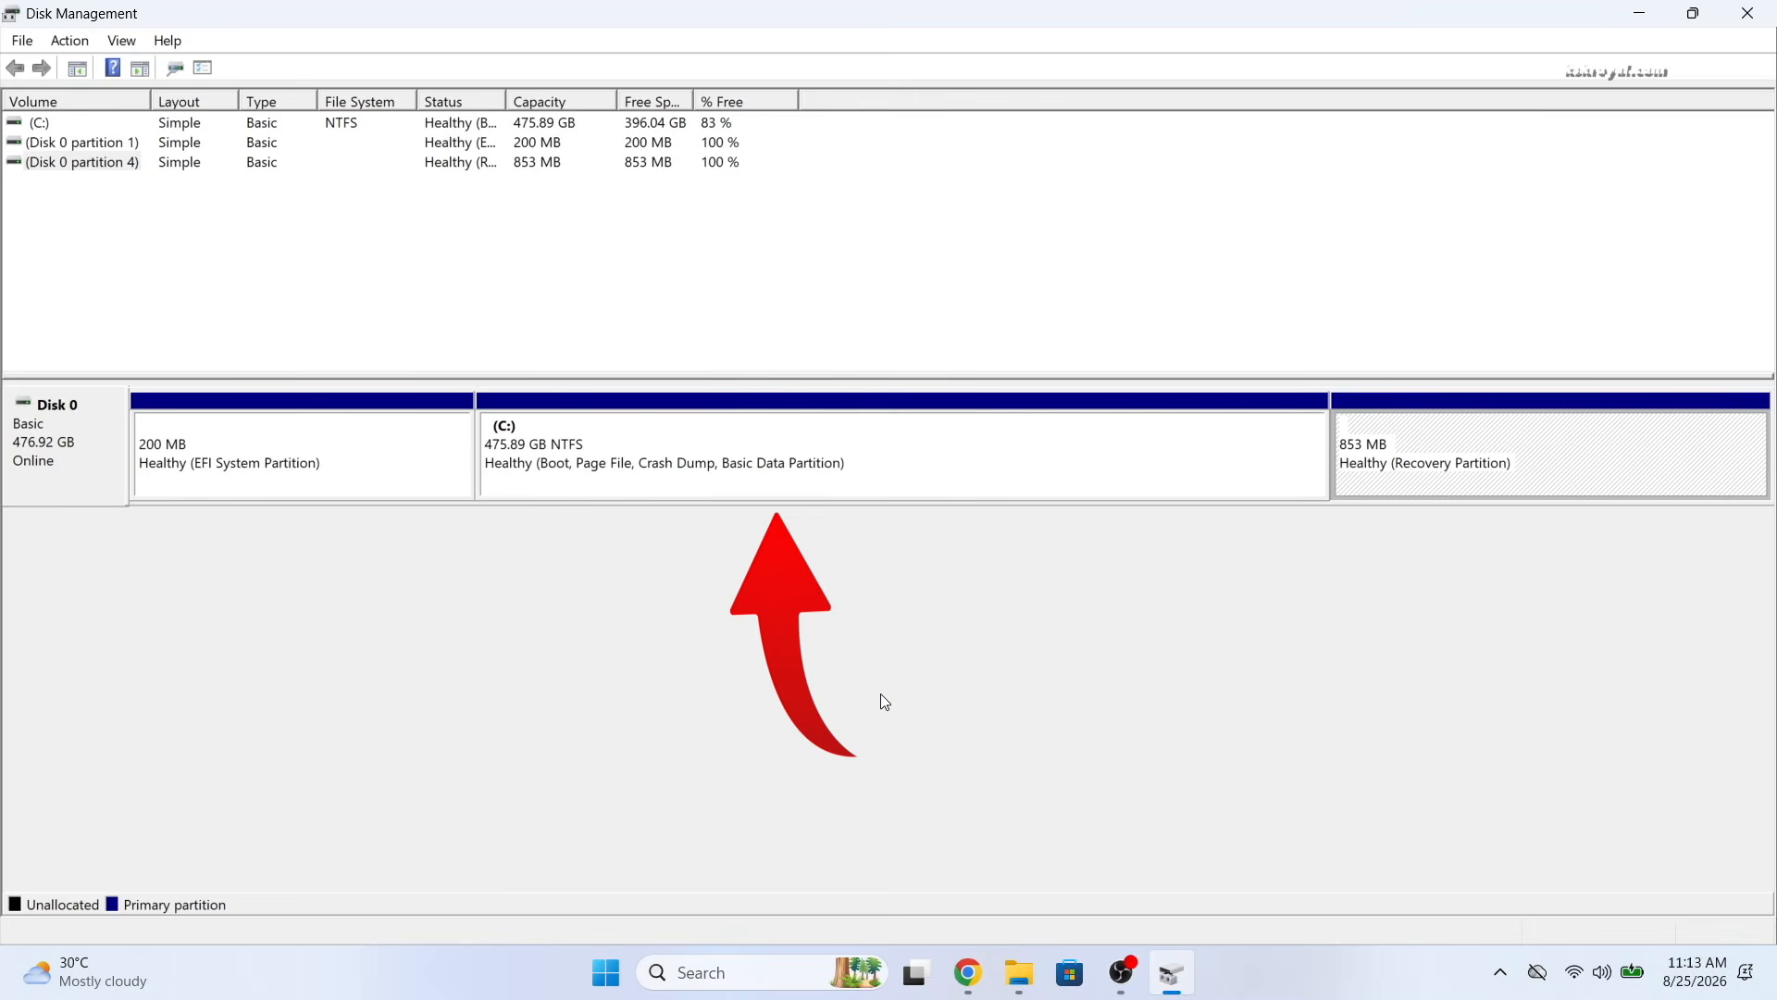
click(568, 487)
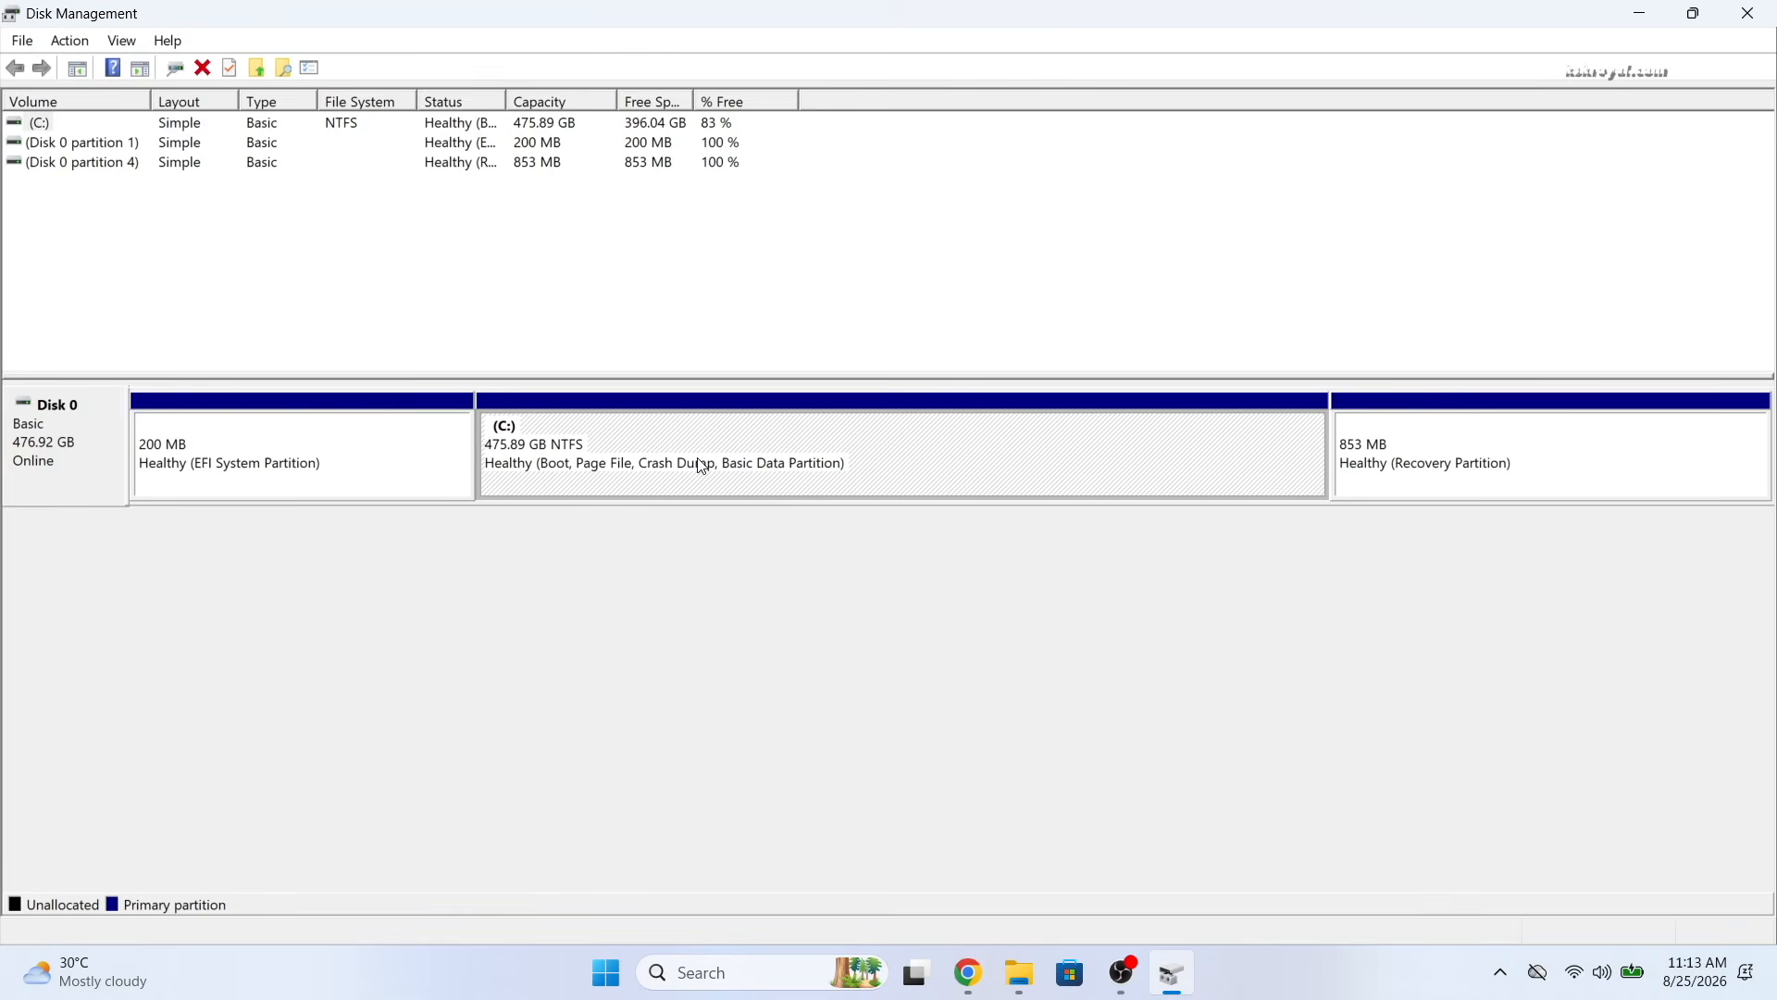
Start Shrink Volume on C: and compute 200 × 1024 = 204800 in Calculator
right_click(809, 447)
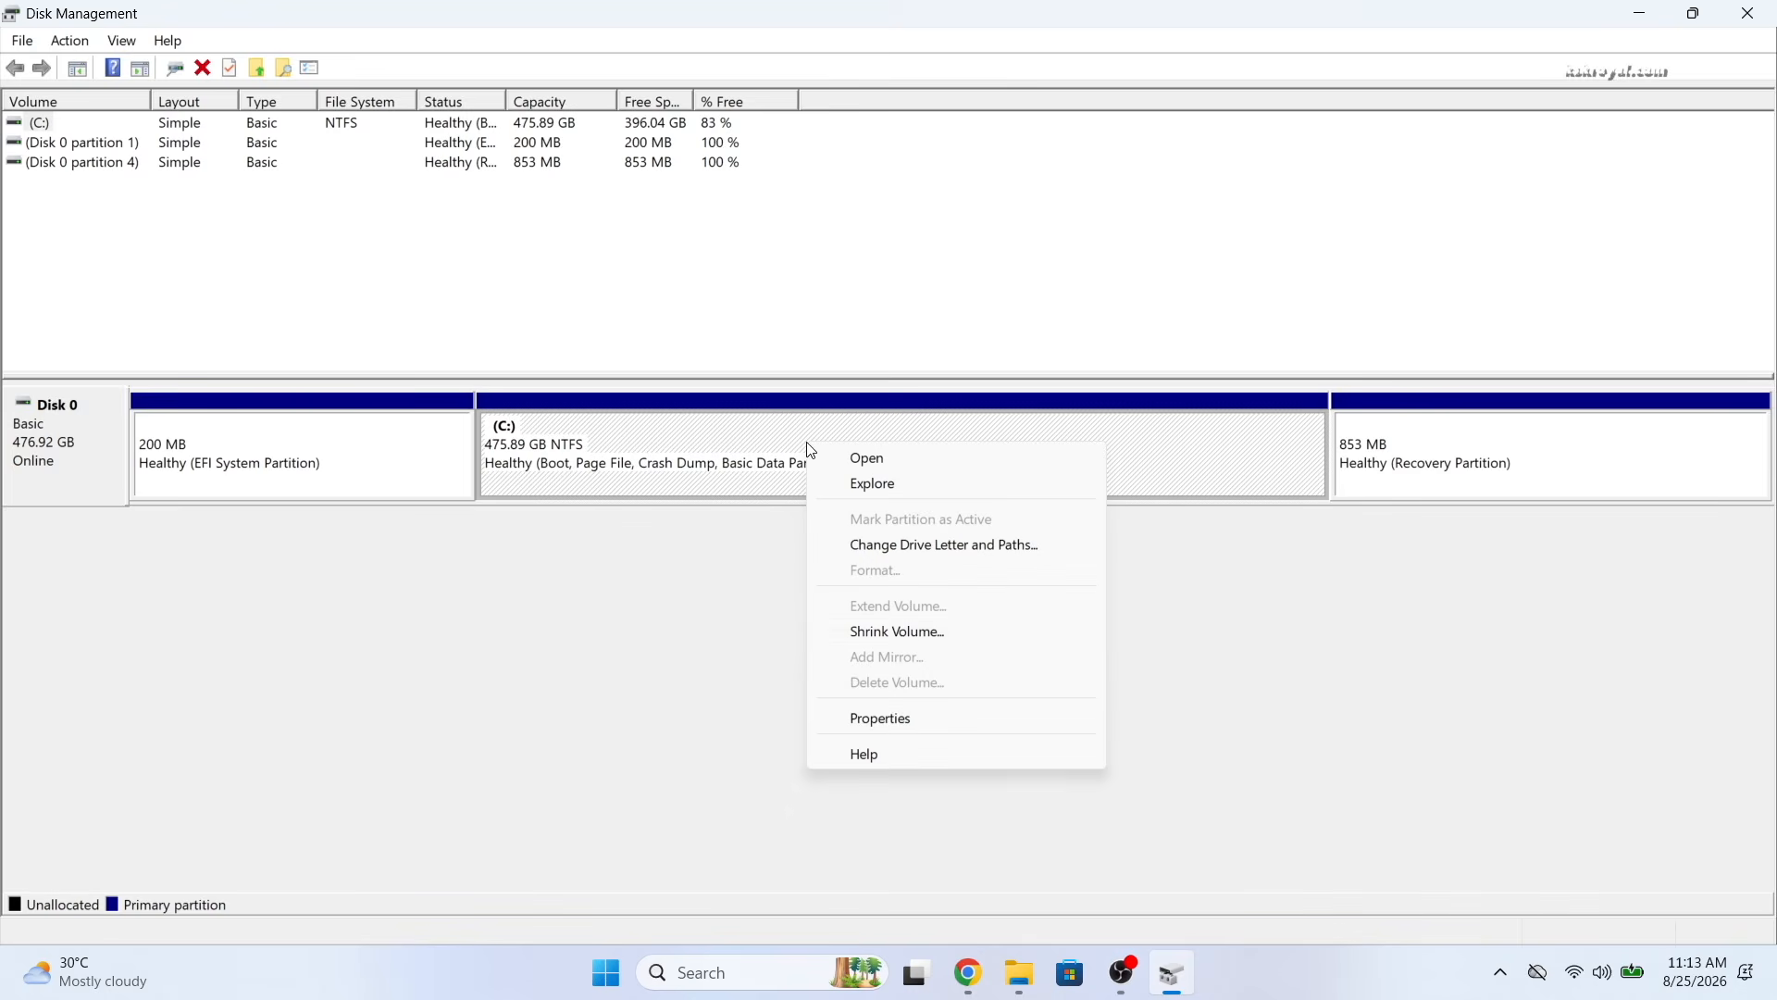
click(897, 633)
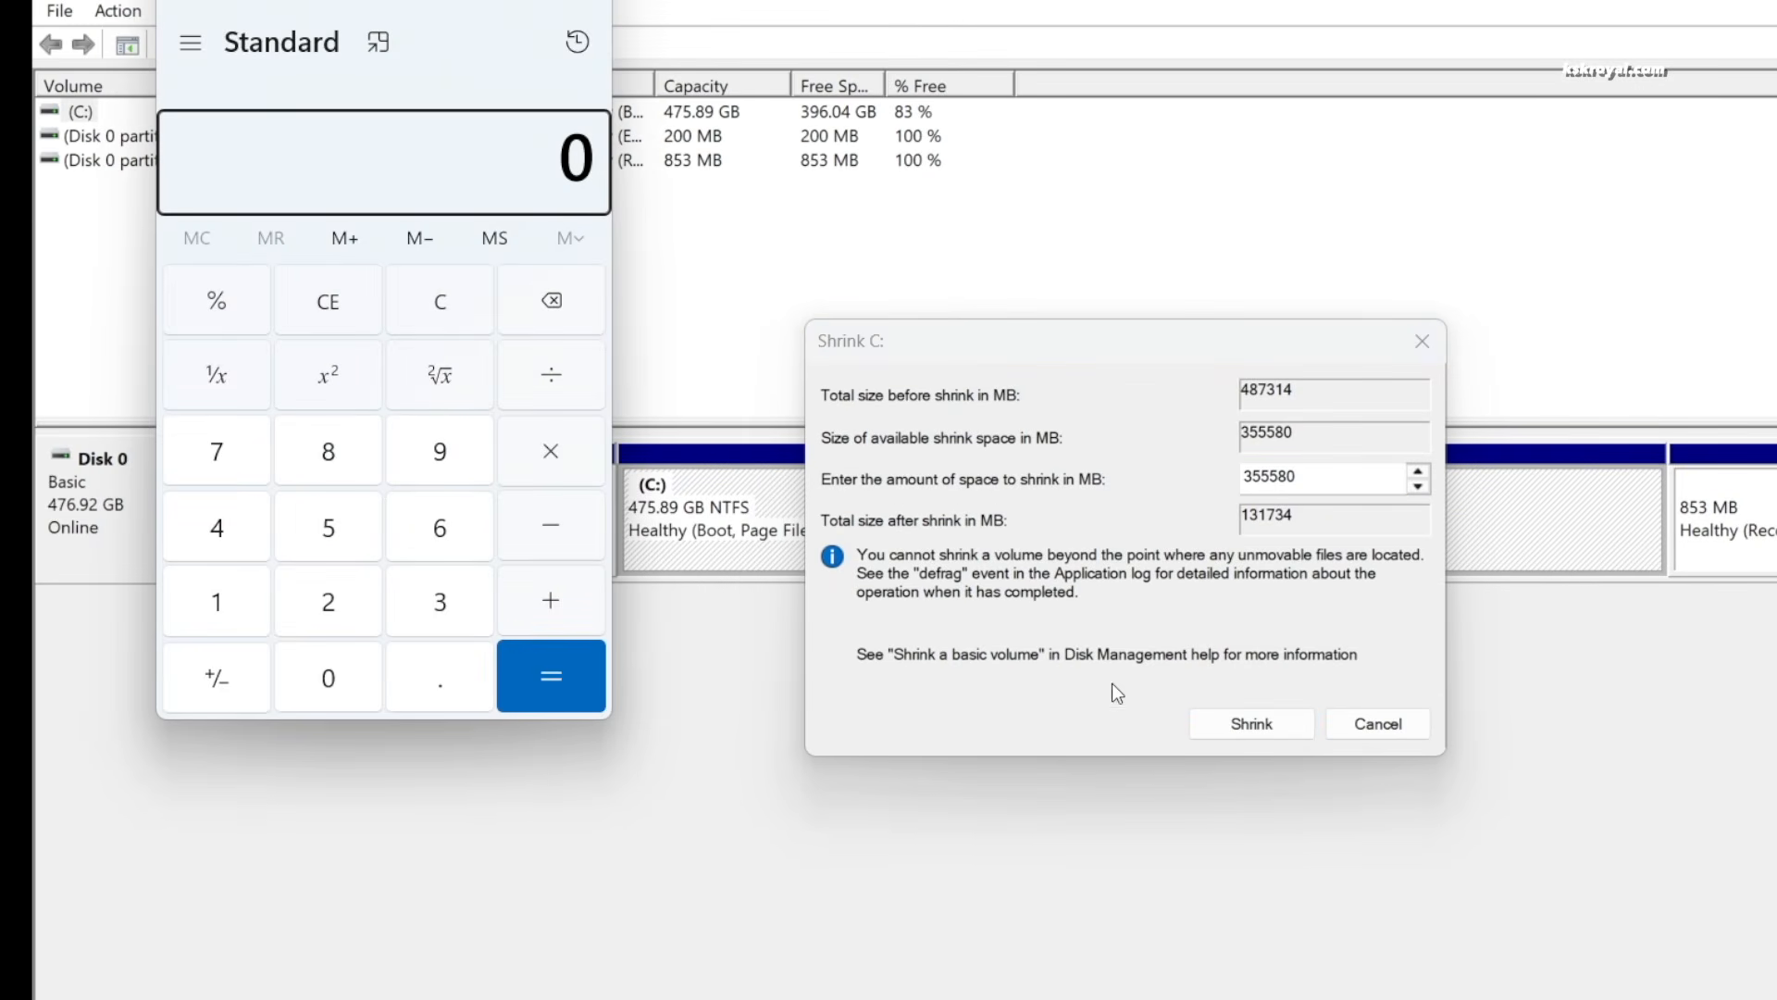
click(370, 622)
click(343, 685)
click(340, 694)
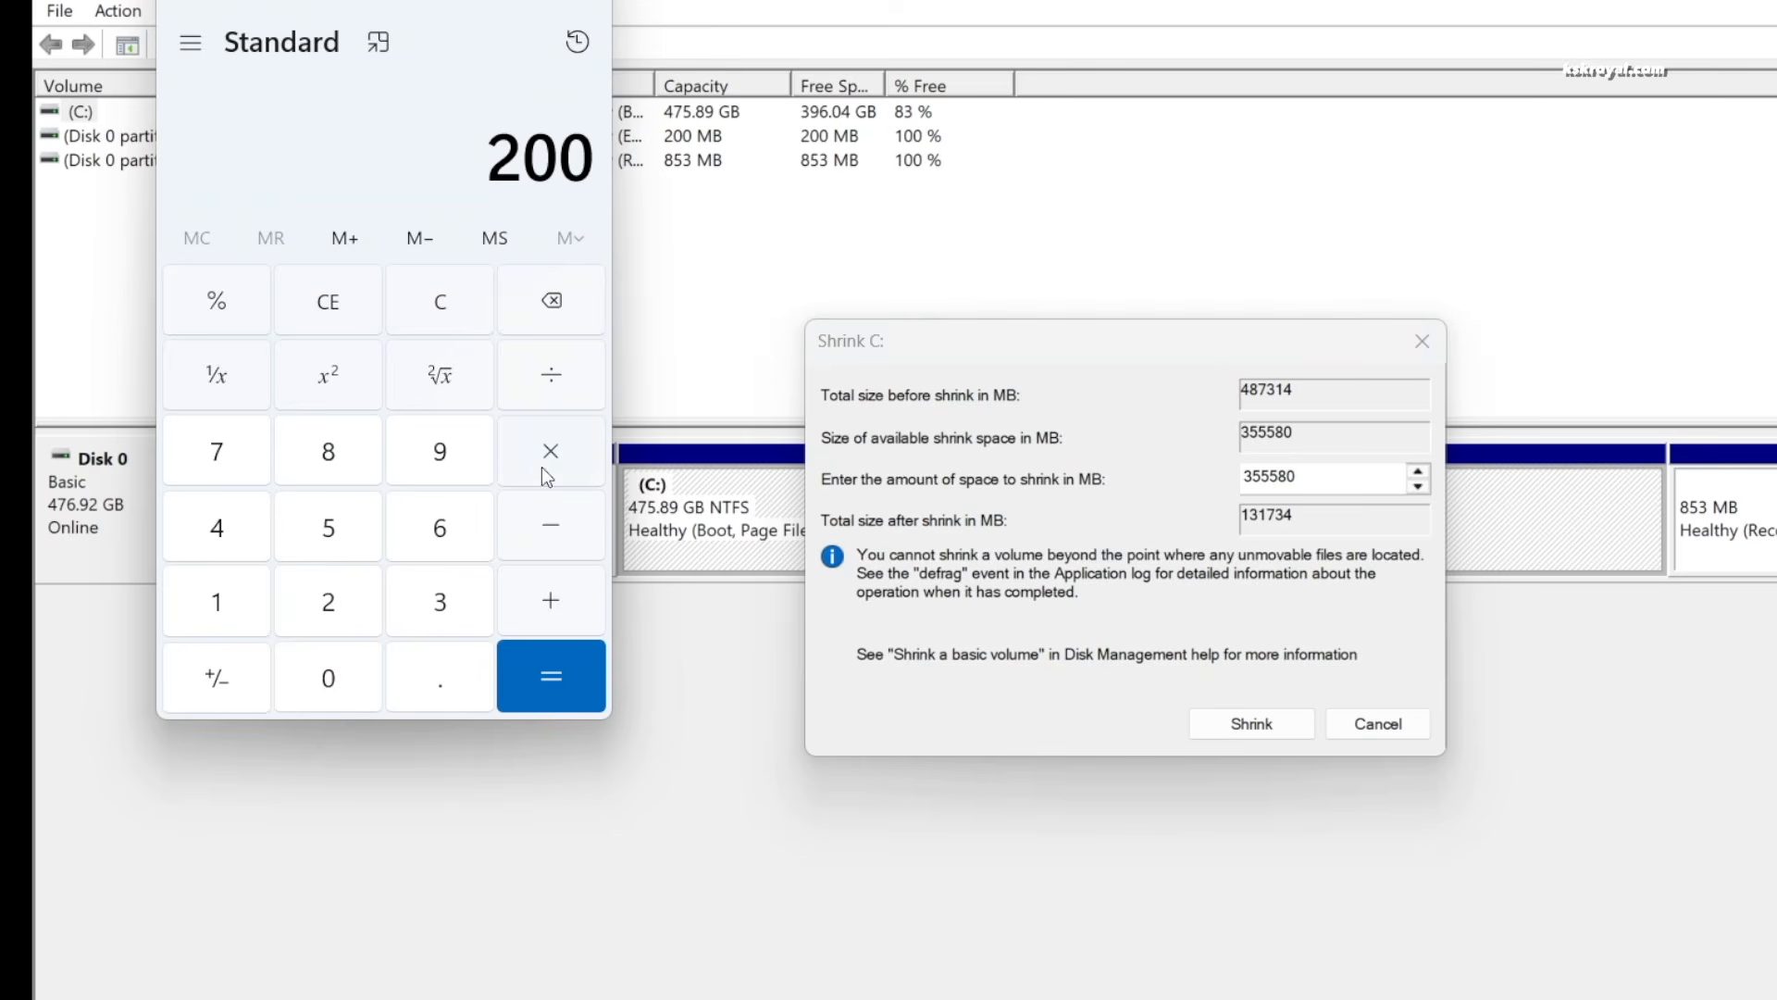
click(542, 466)
click(244, 633)
click(318, 687)
click(353, 618)
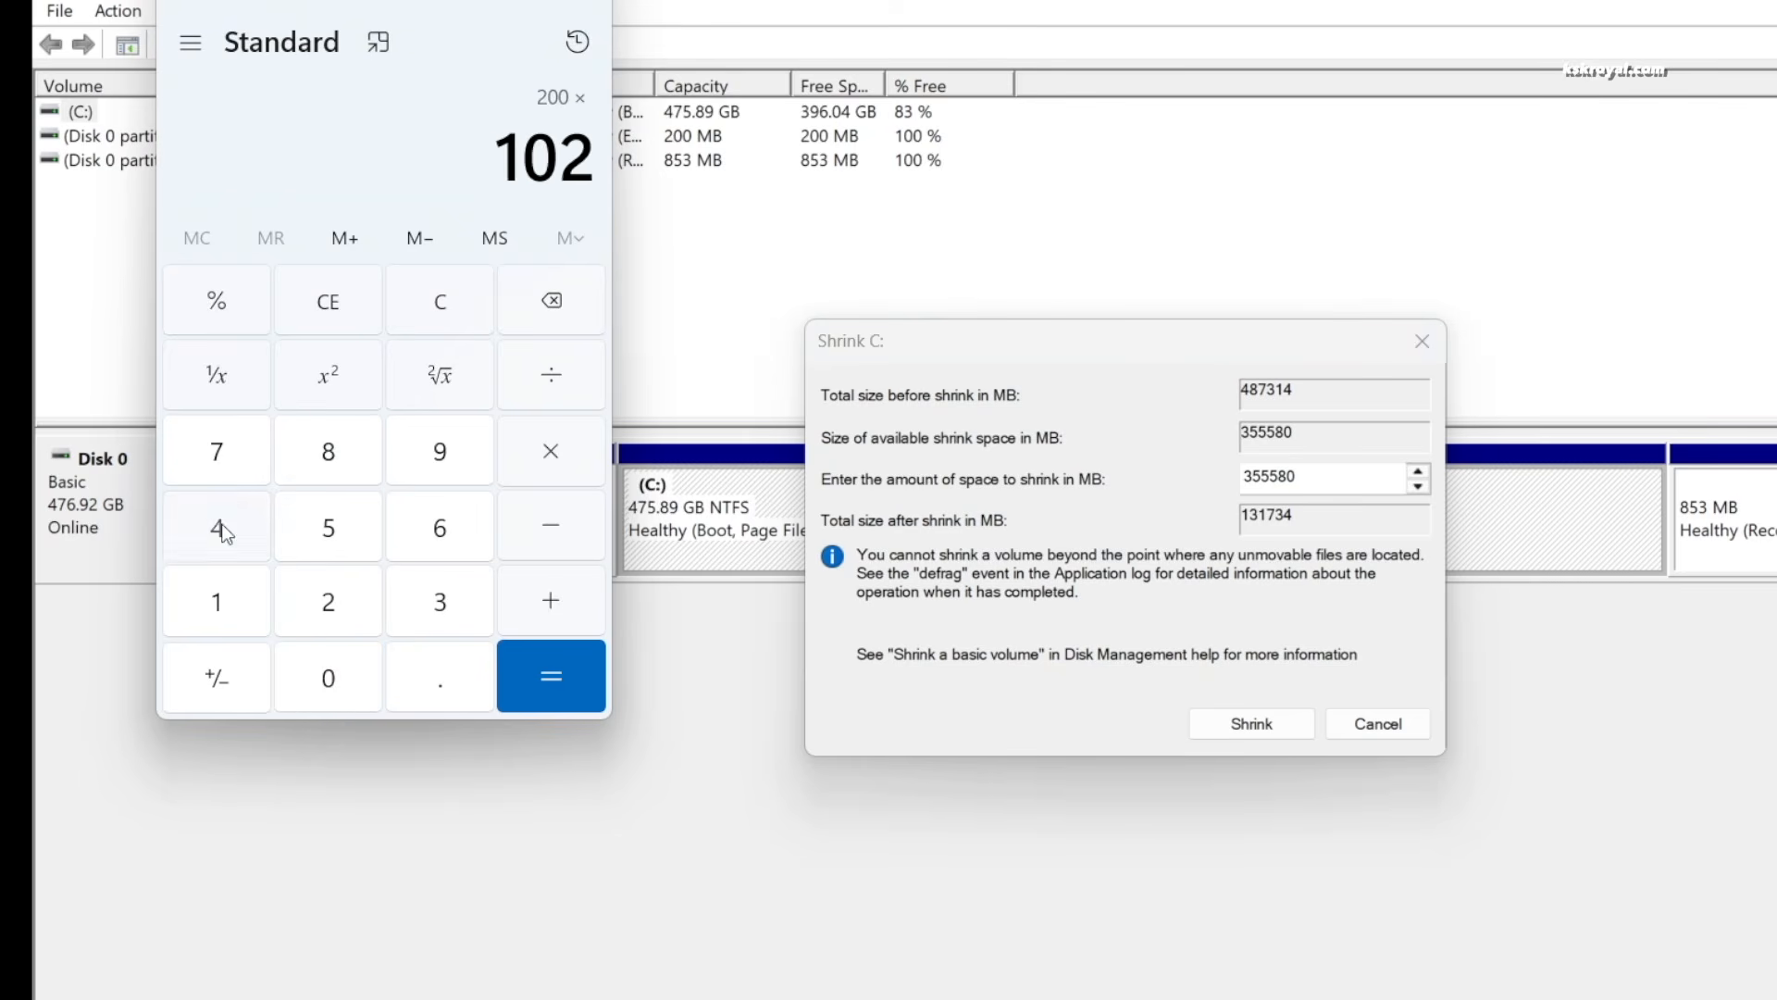
click(218, 529)
click(555, 682)
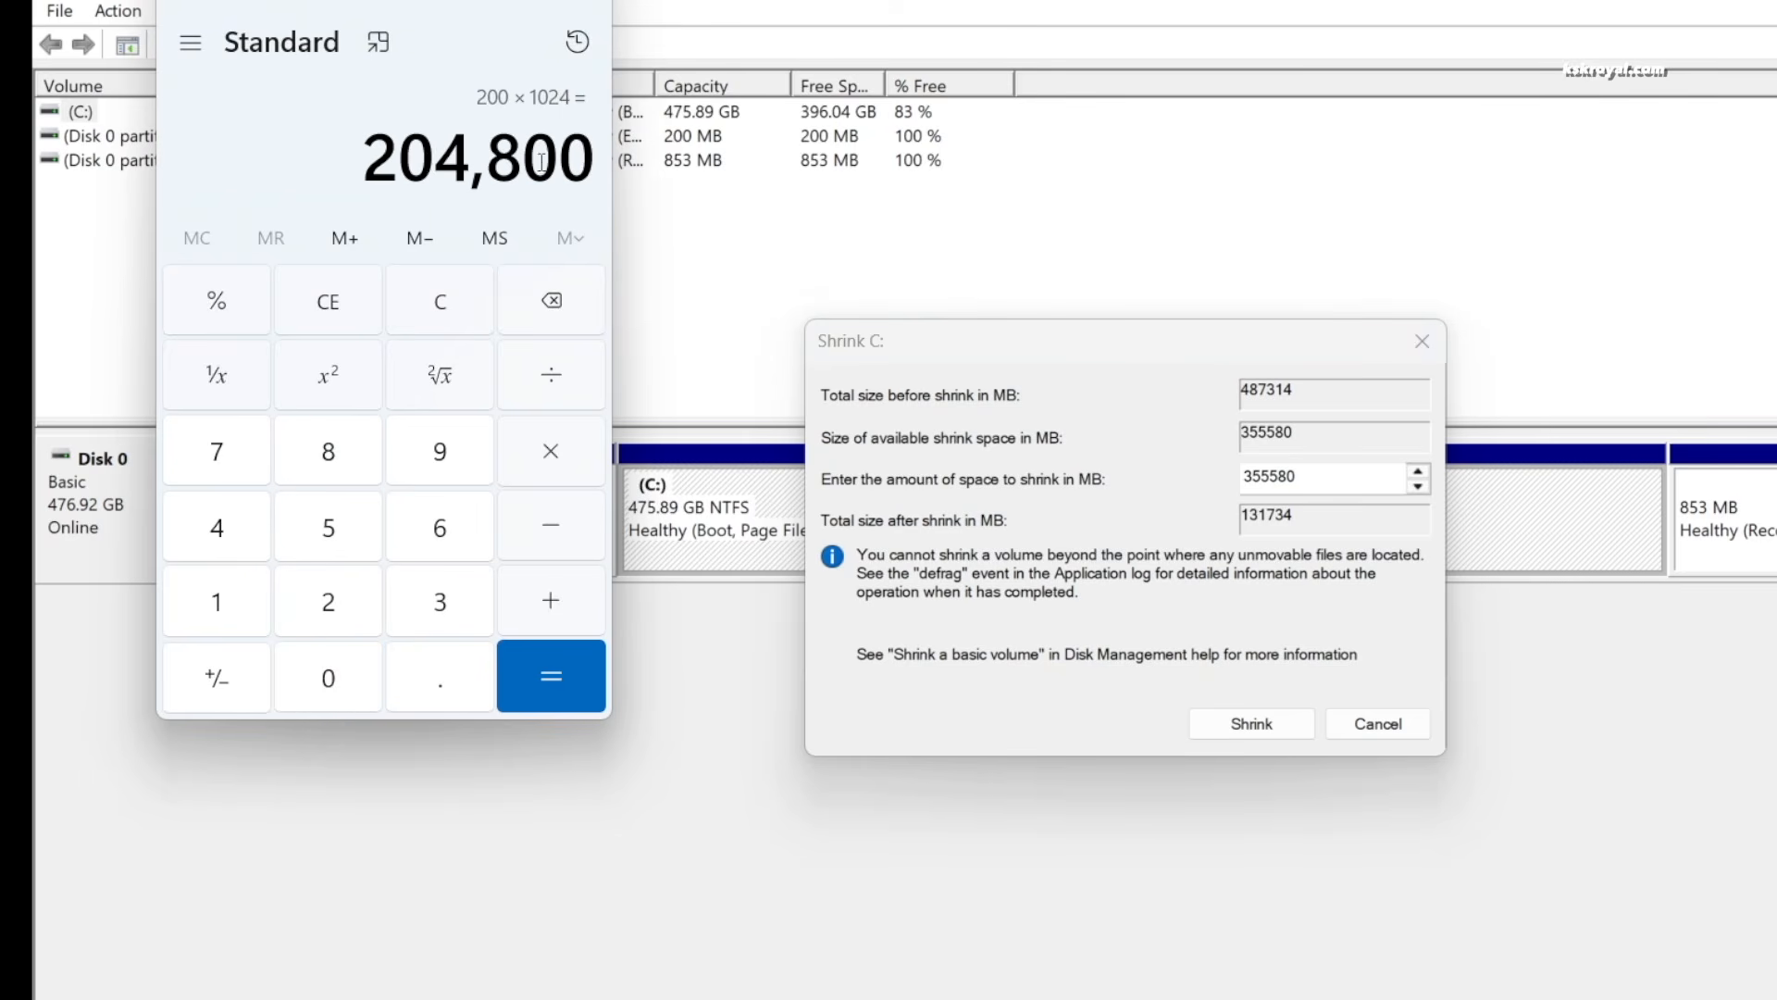
Shrink C: by 204800 MB, leaving 200 GB of unallocated space
click(1096, 456)
text(2)
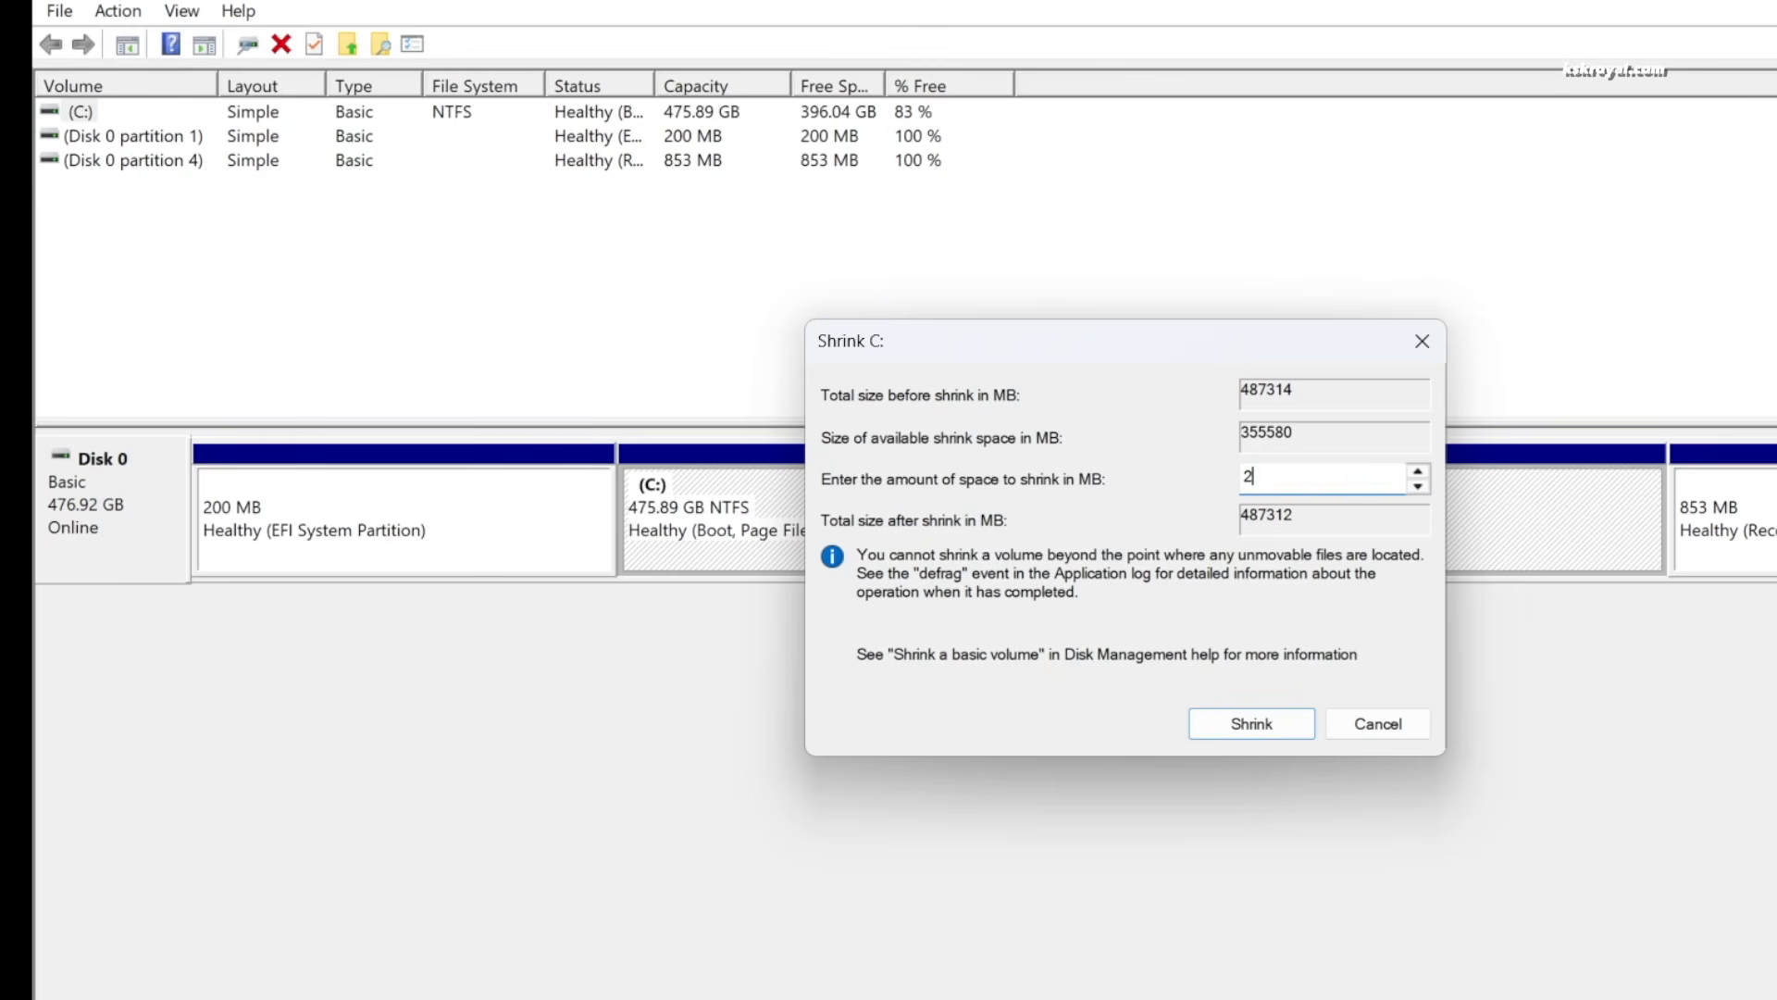
text(04800)
click(1280, 729)
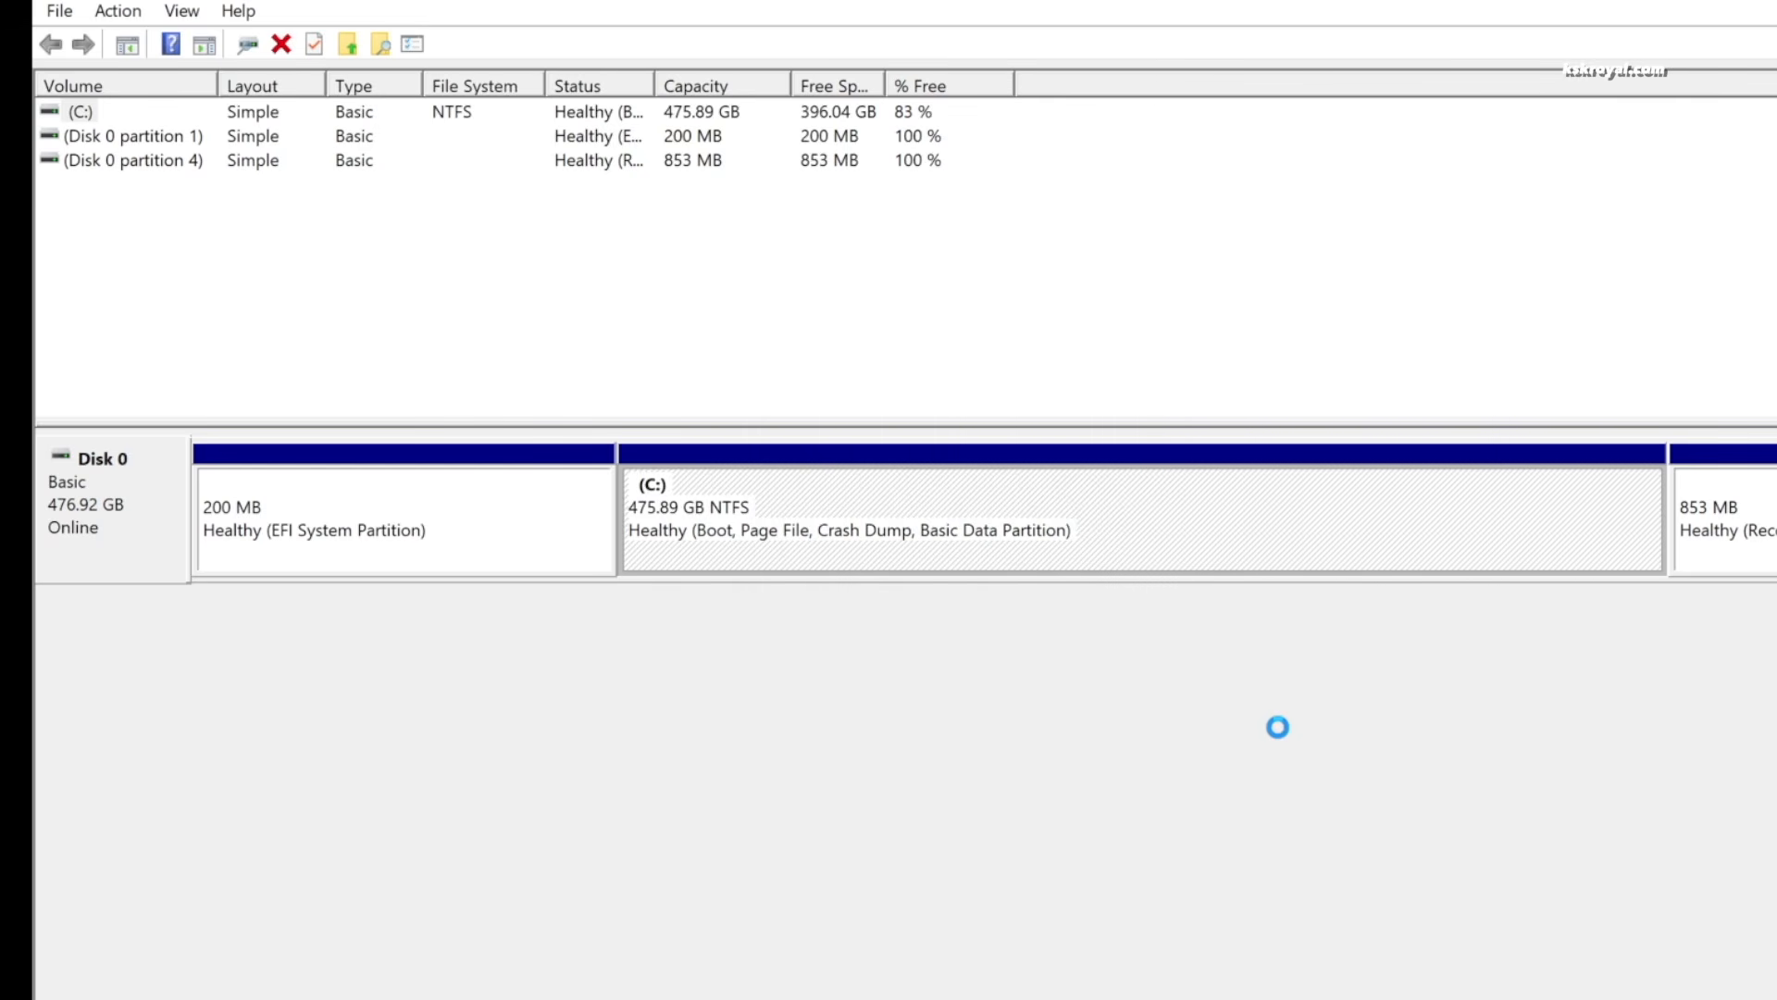
click(1361, 542)
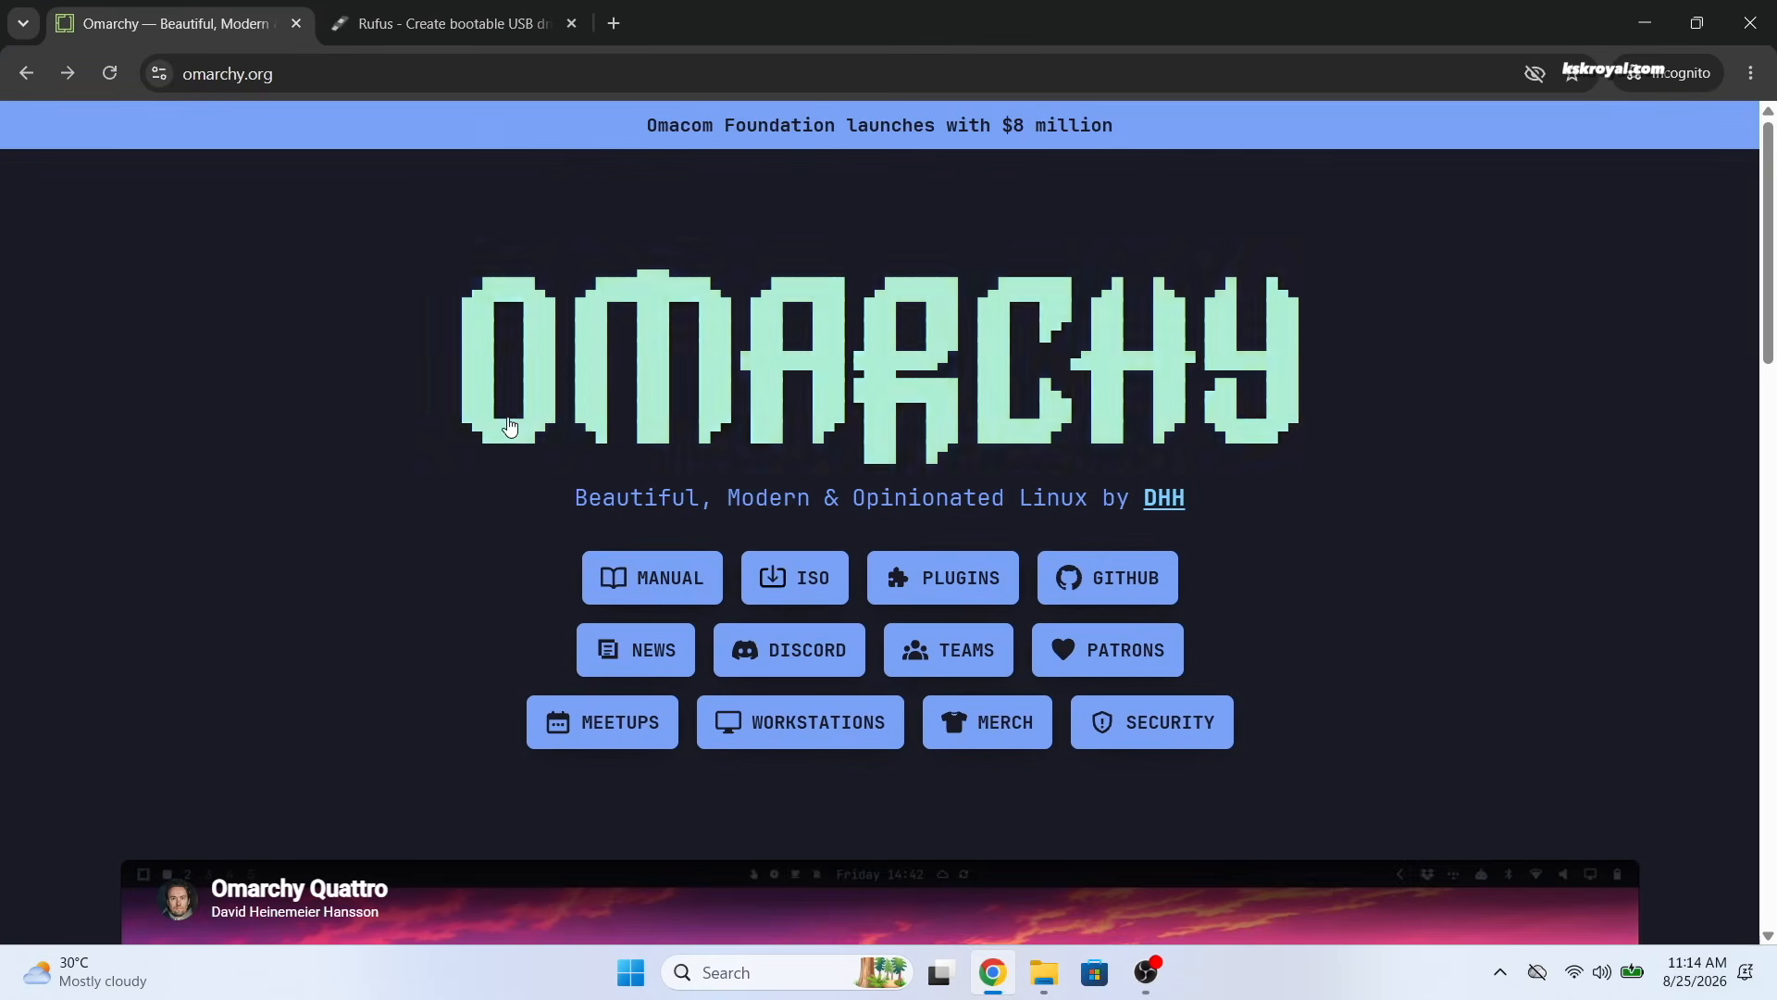
Download the Omarchy ISO from omarchy.org, picking the existing omarchy-4.0.0 file in Downloads
click(797, 586)
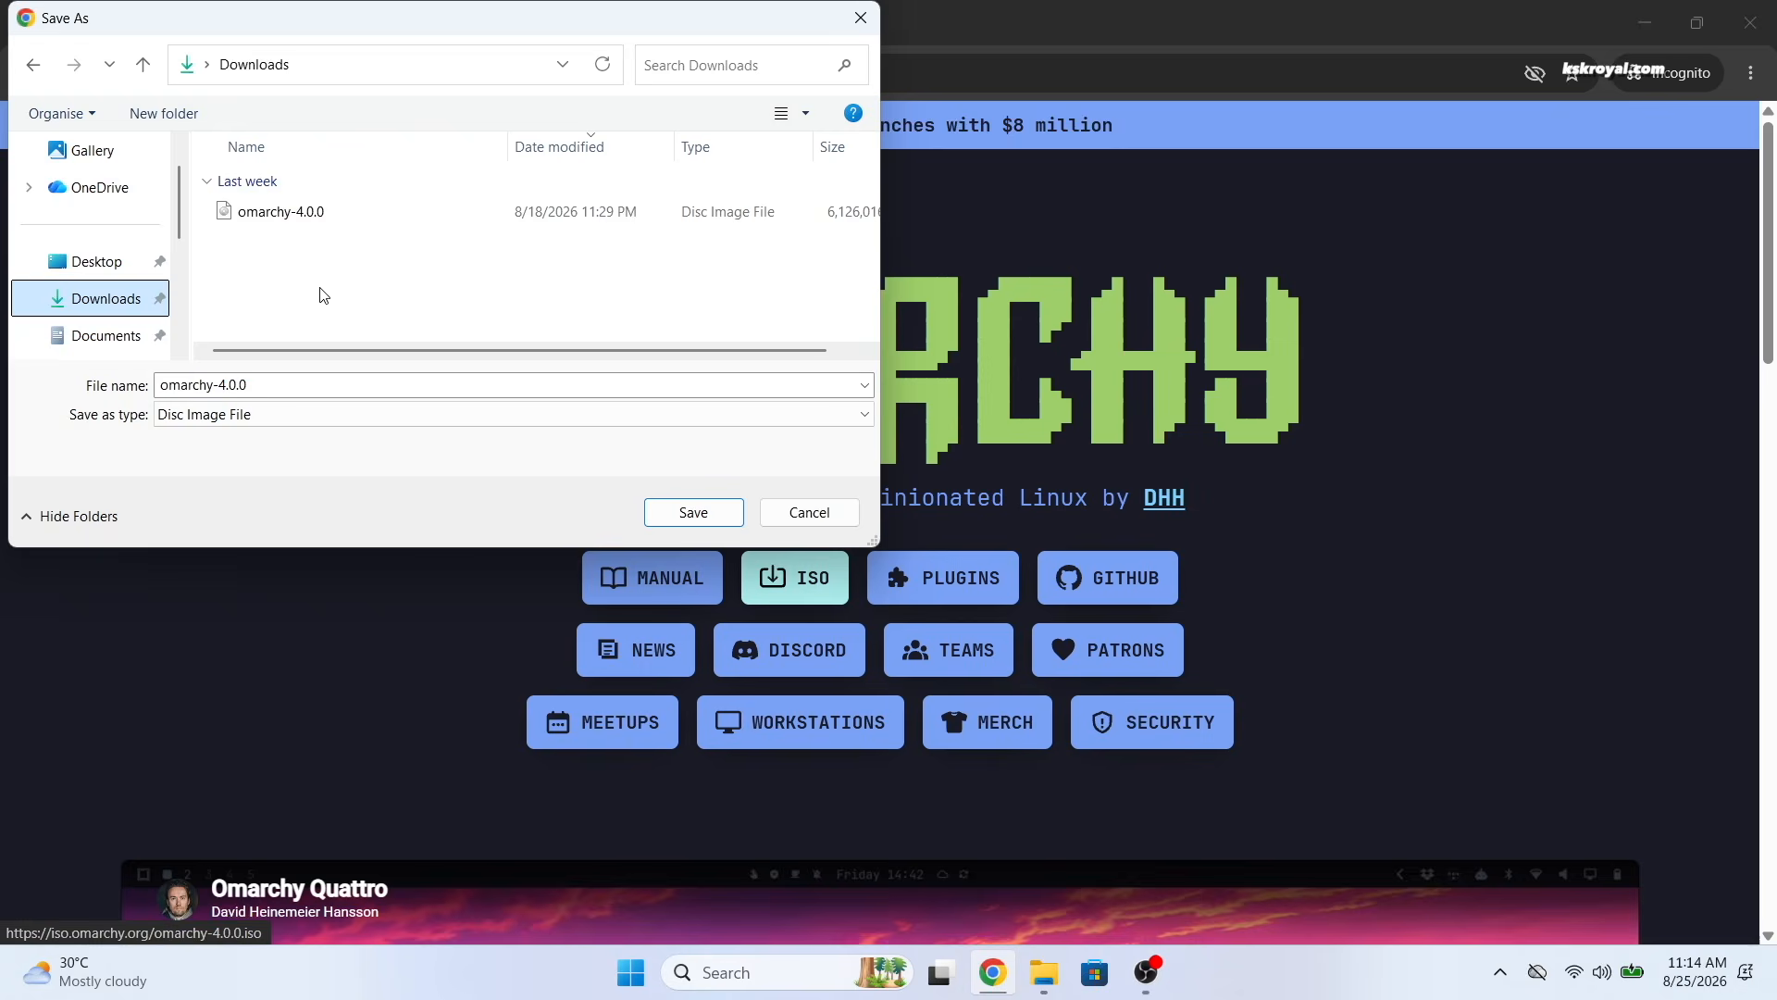
click(257, 220)
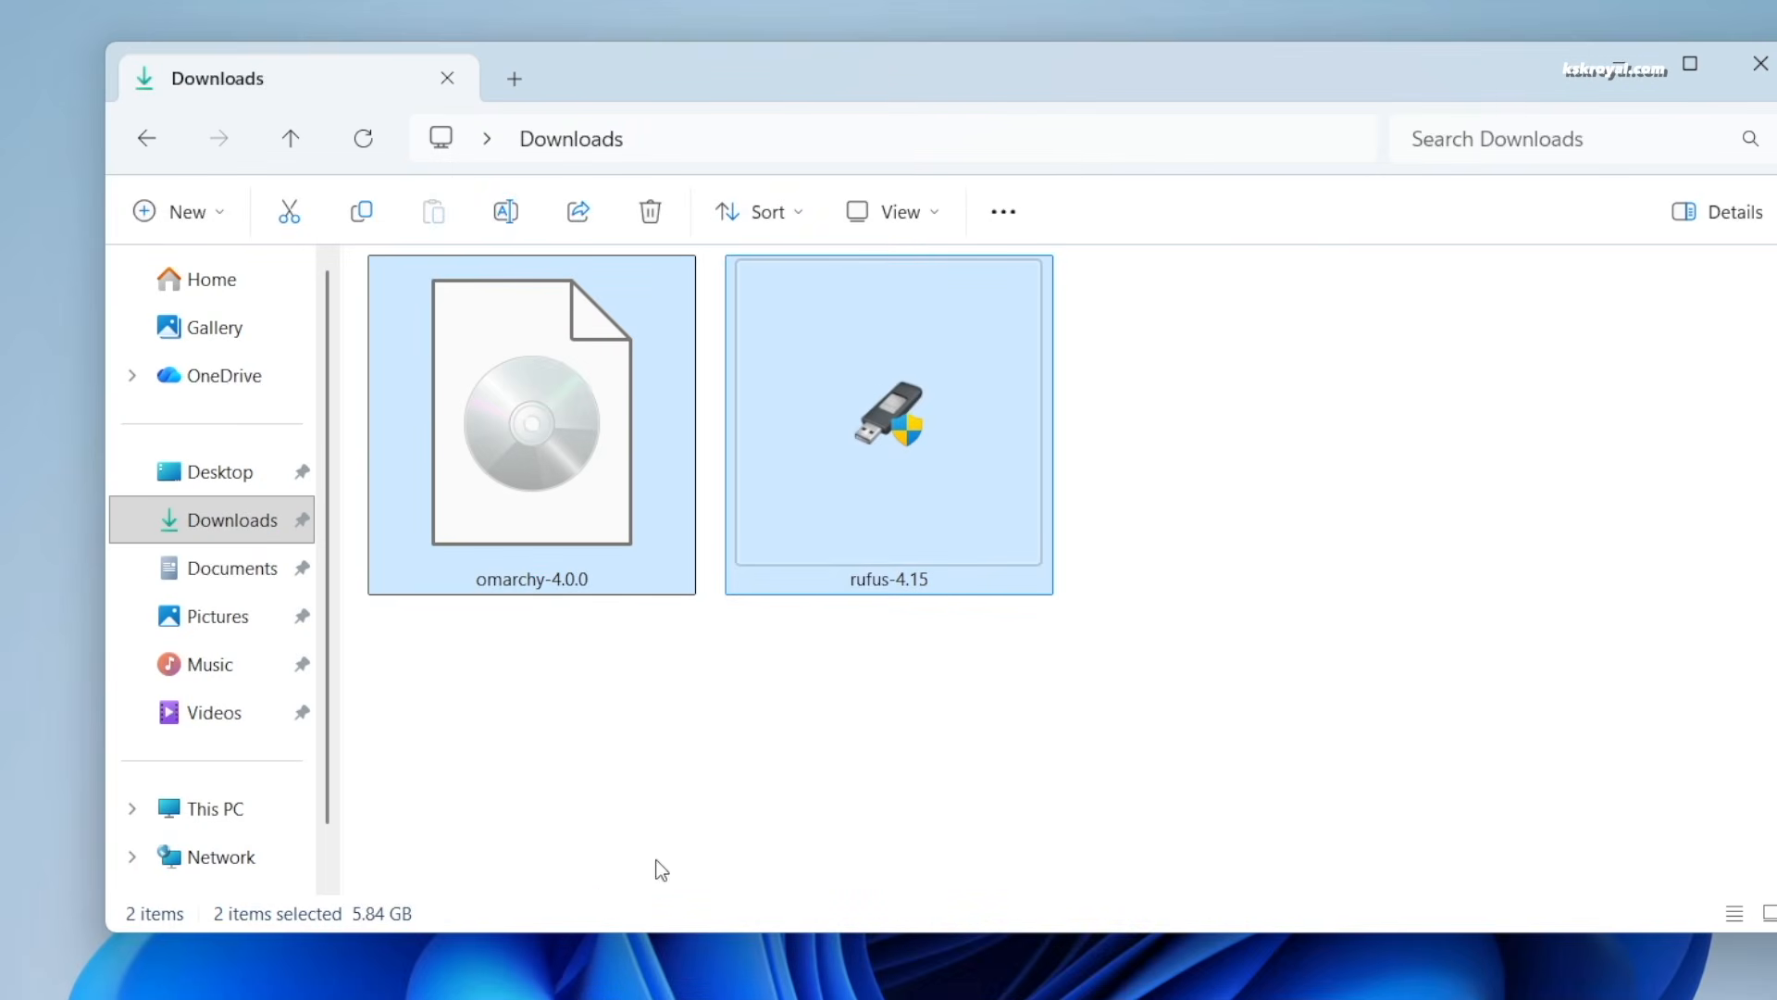
Run rufus-4.15 from the Downloads folder as administrator
click(955, 821)
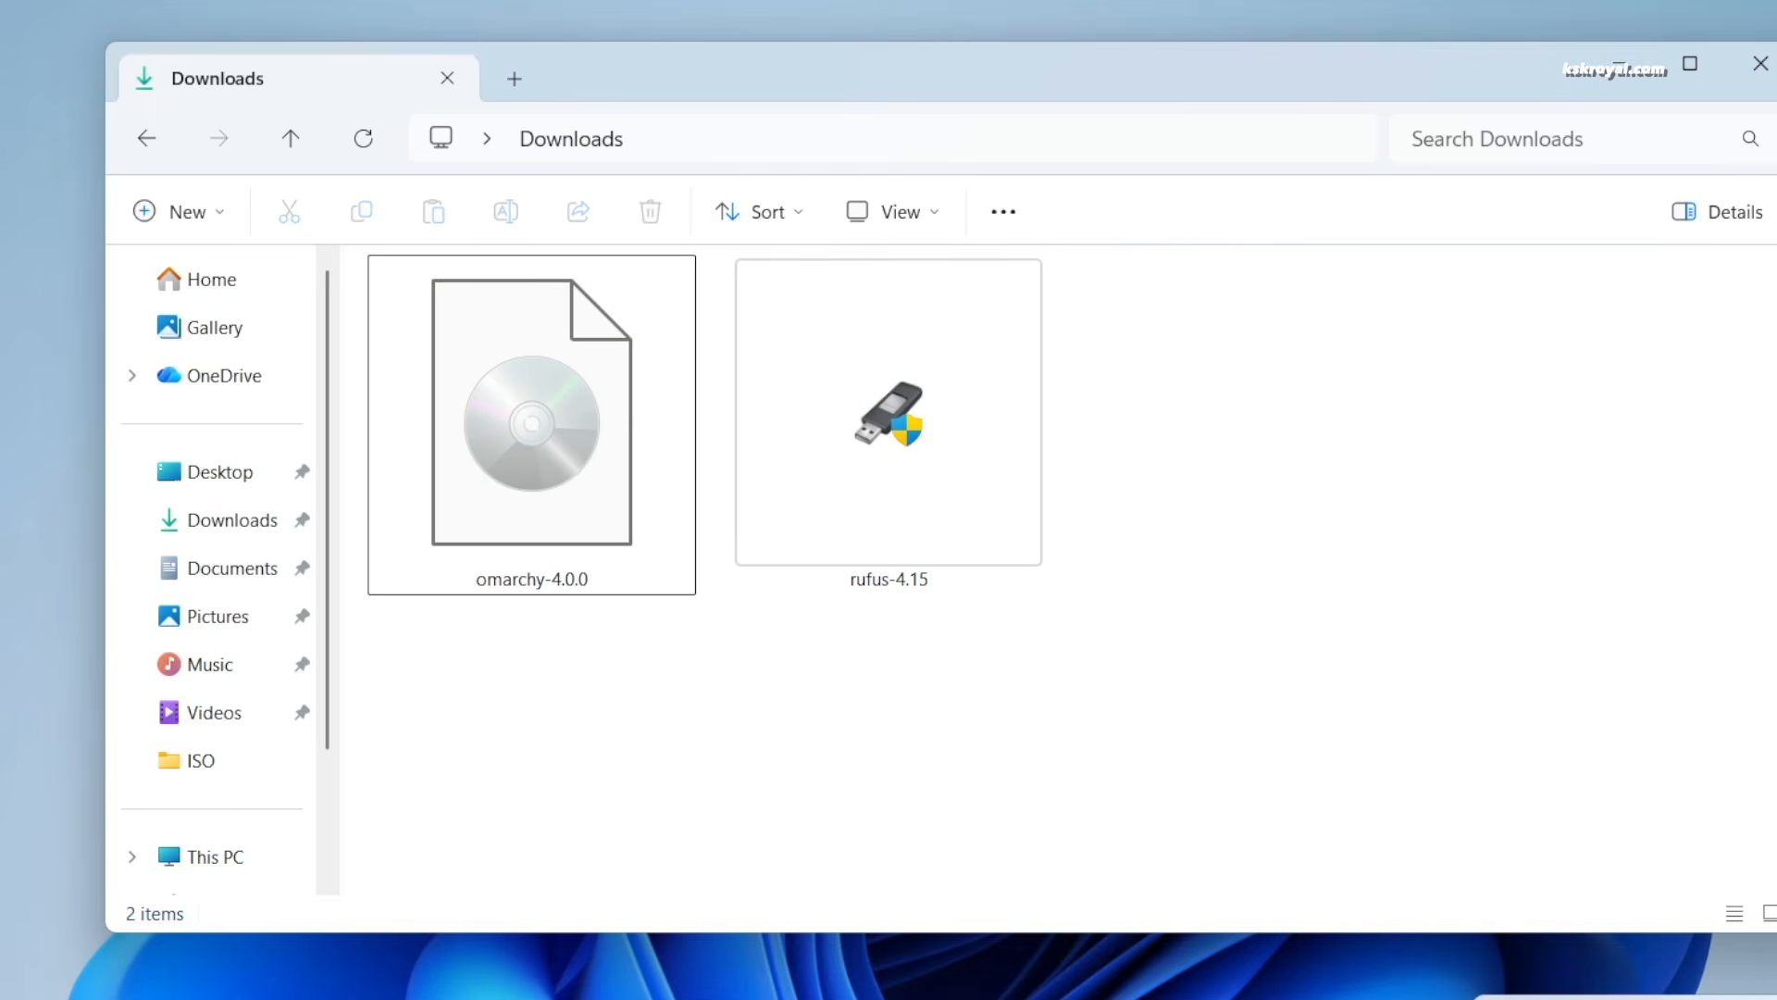
click(869, 436)
right_click(942, 396)
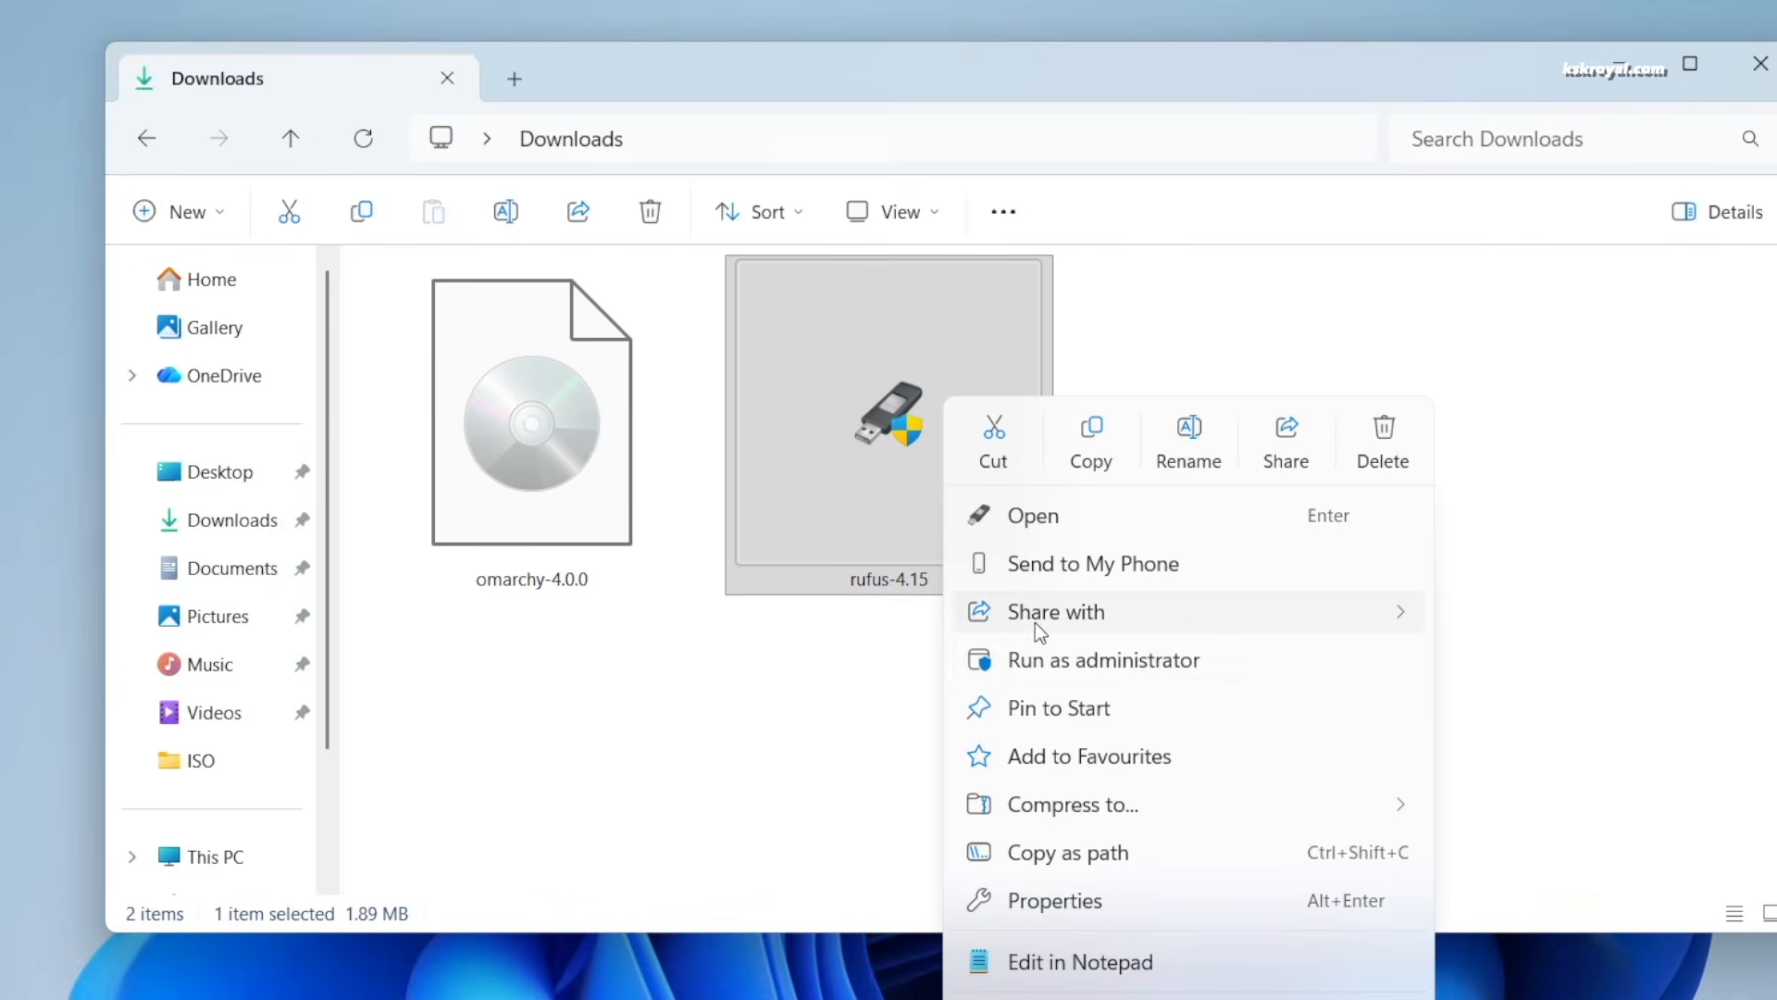
click(1194, 660)
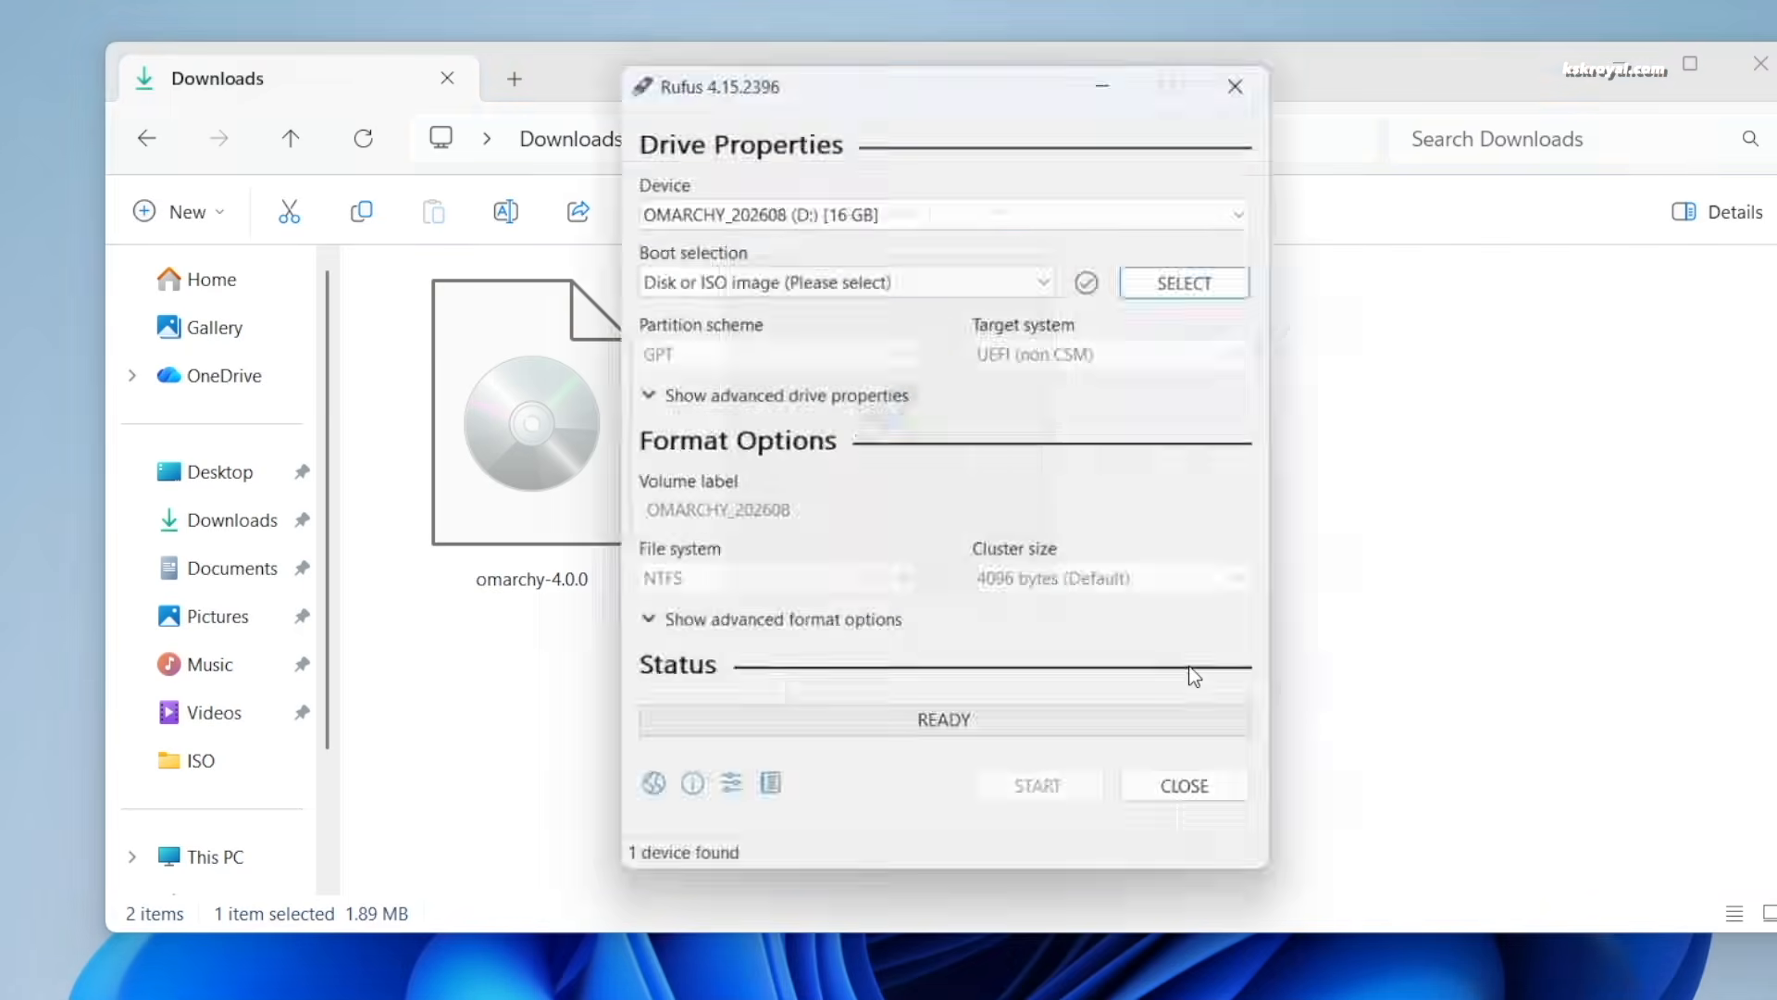
Keep the 16 GB OMARCHY drive as target and select omarchy-4.0.0.iso from Downloads
click(741, 255)
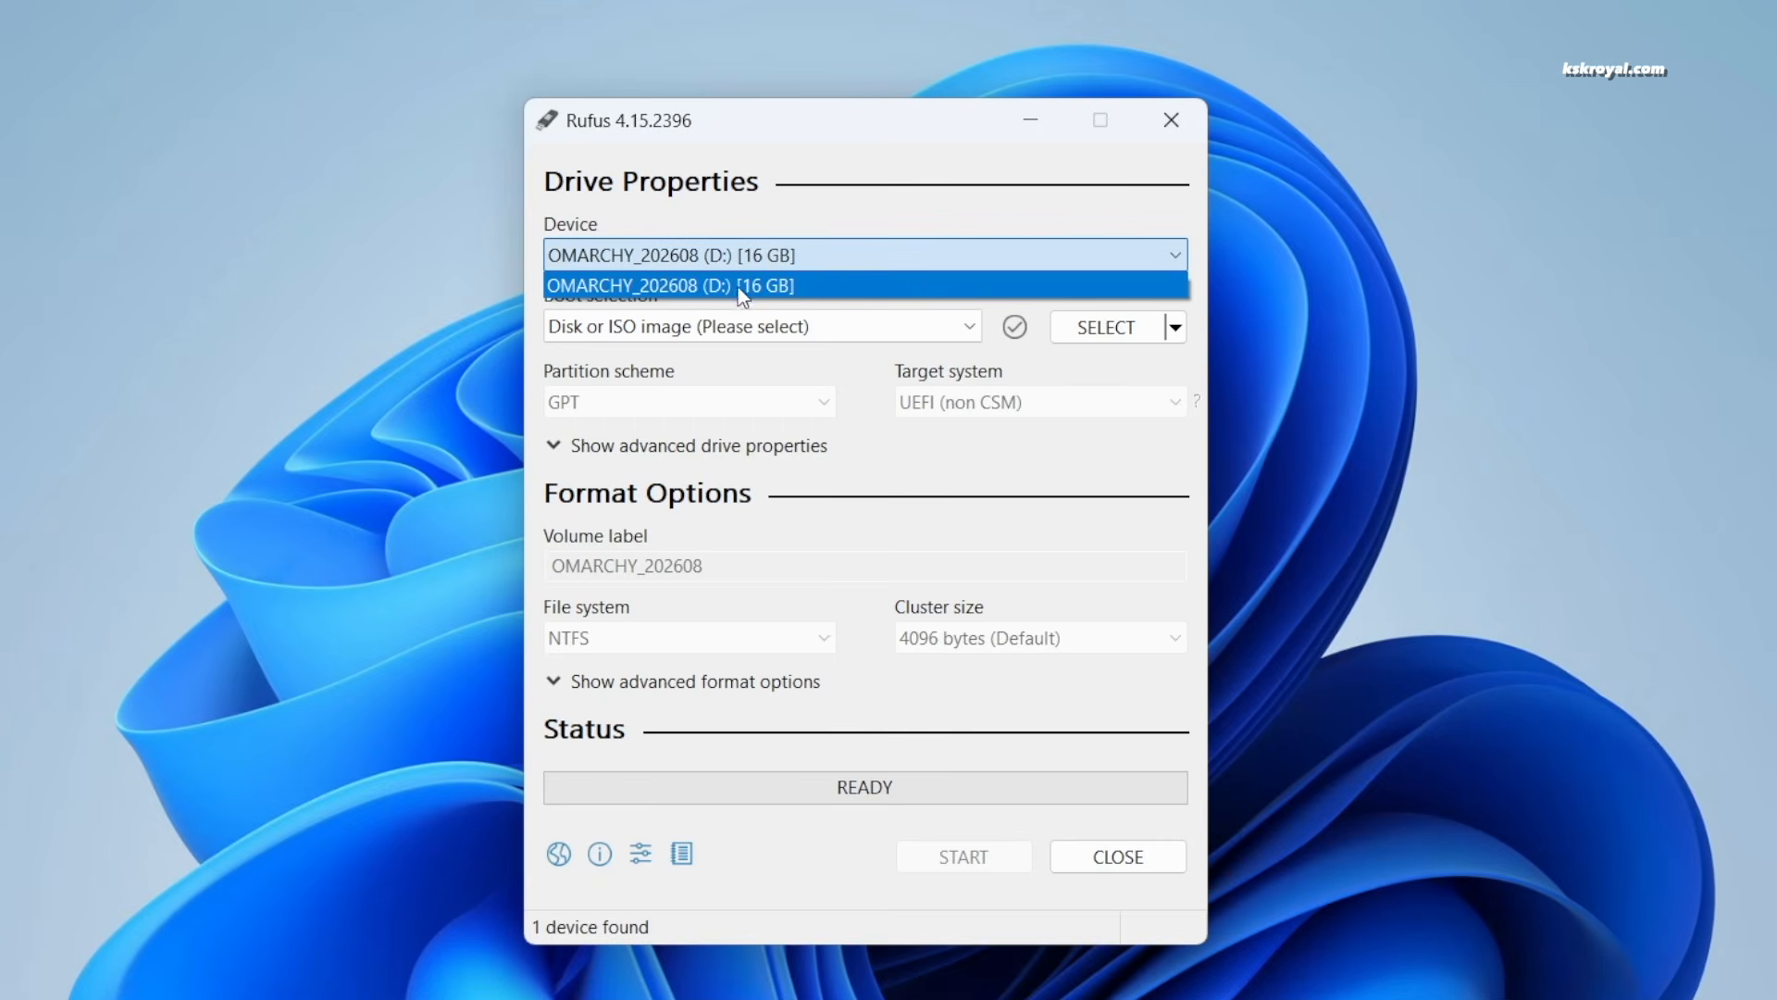
click(796, 289)
click(1107, 329)
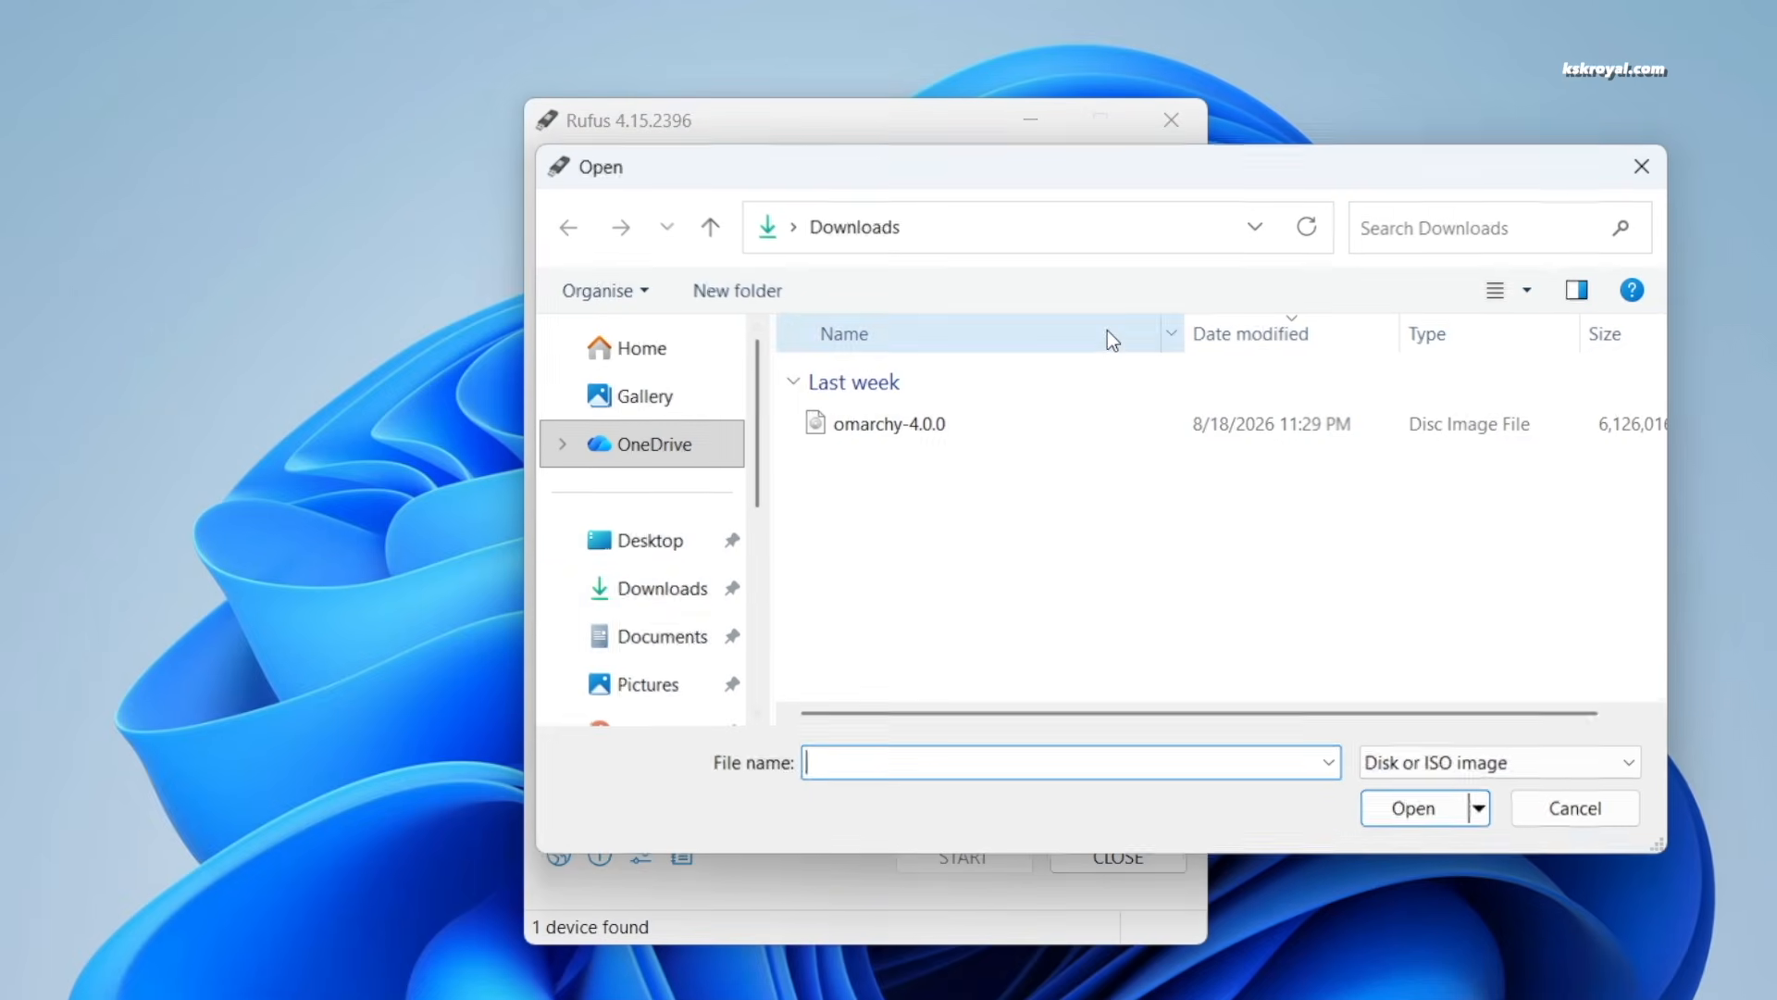
click(682, 588)
click(824, 430)
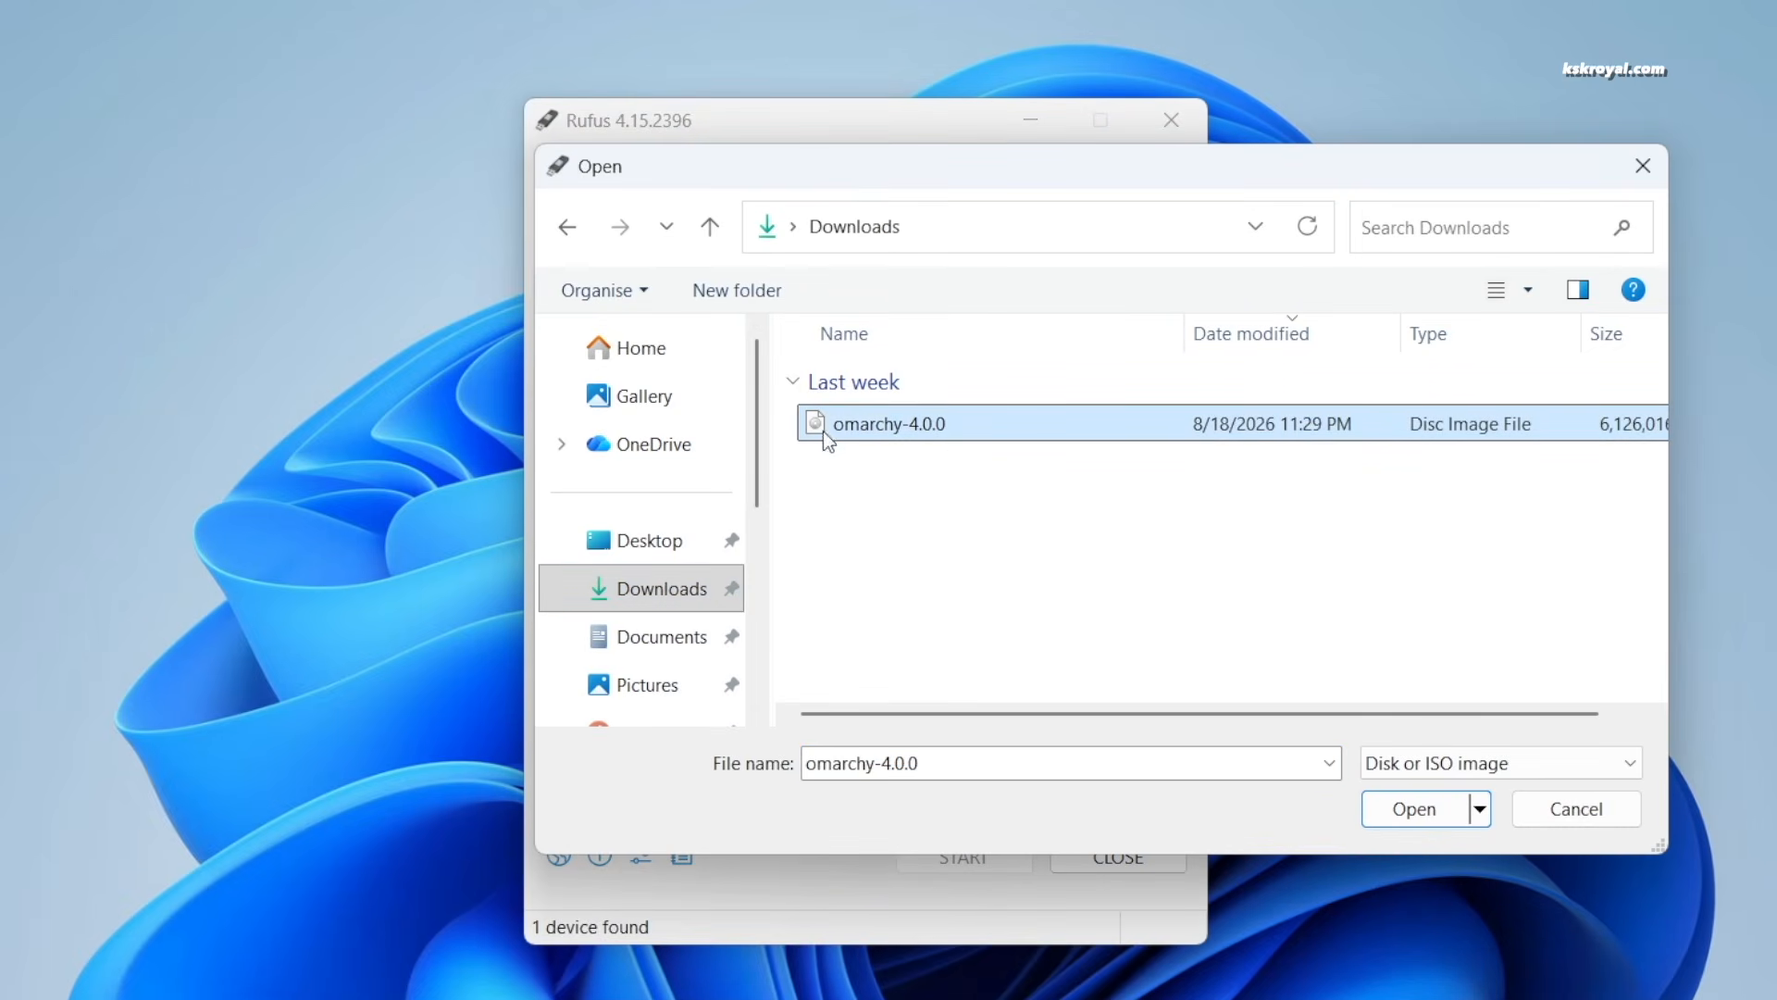
click(1403, 809)
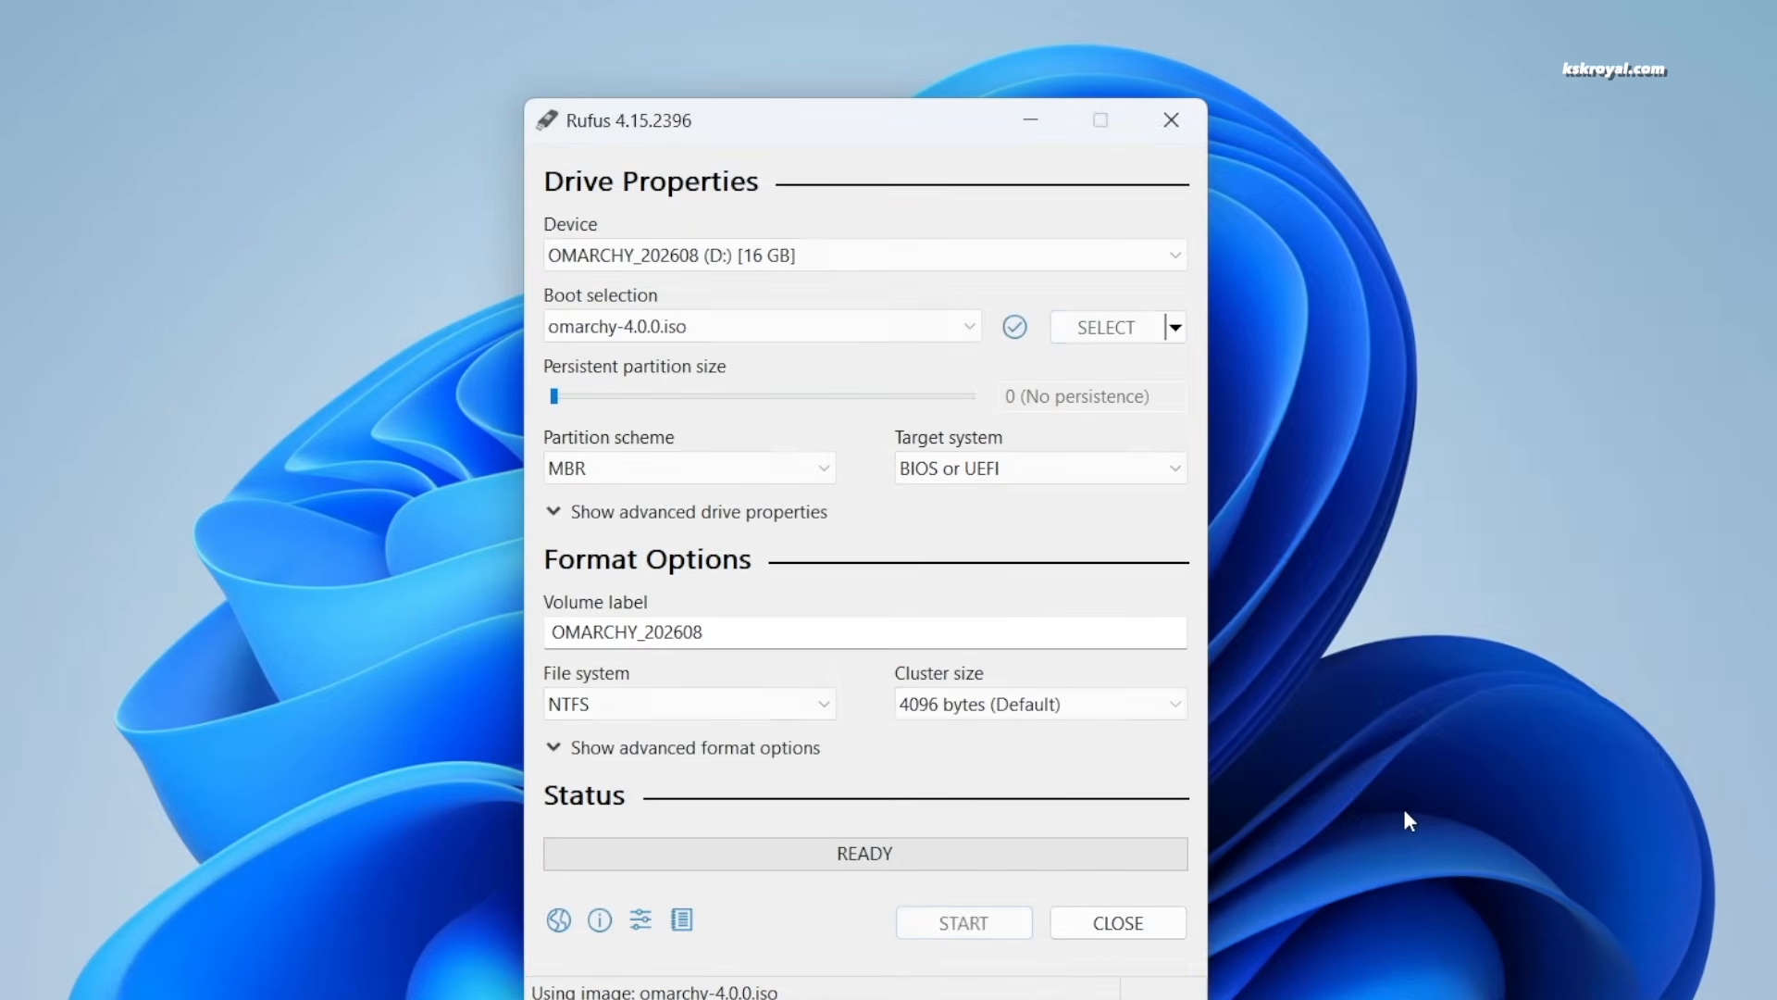
Set the partition scheme to GPT and write the image in ISO Image mode
click(674, 467)
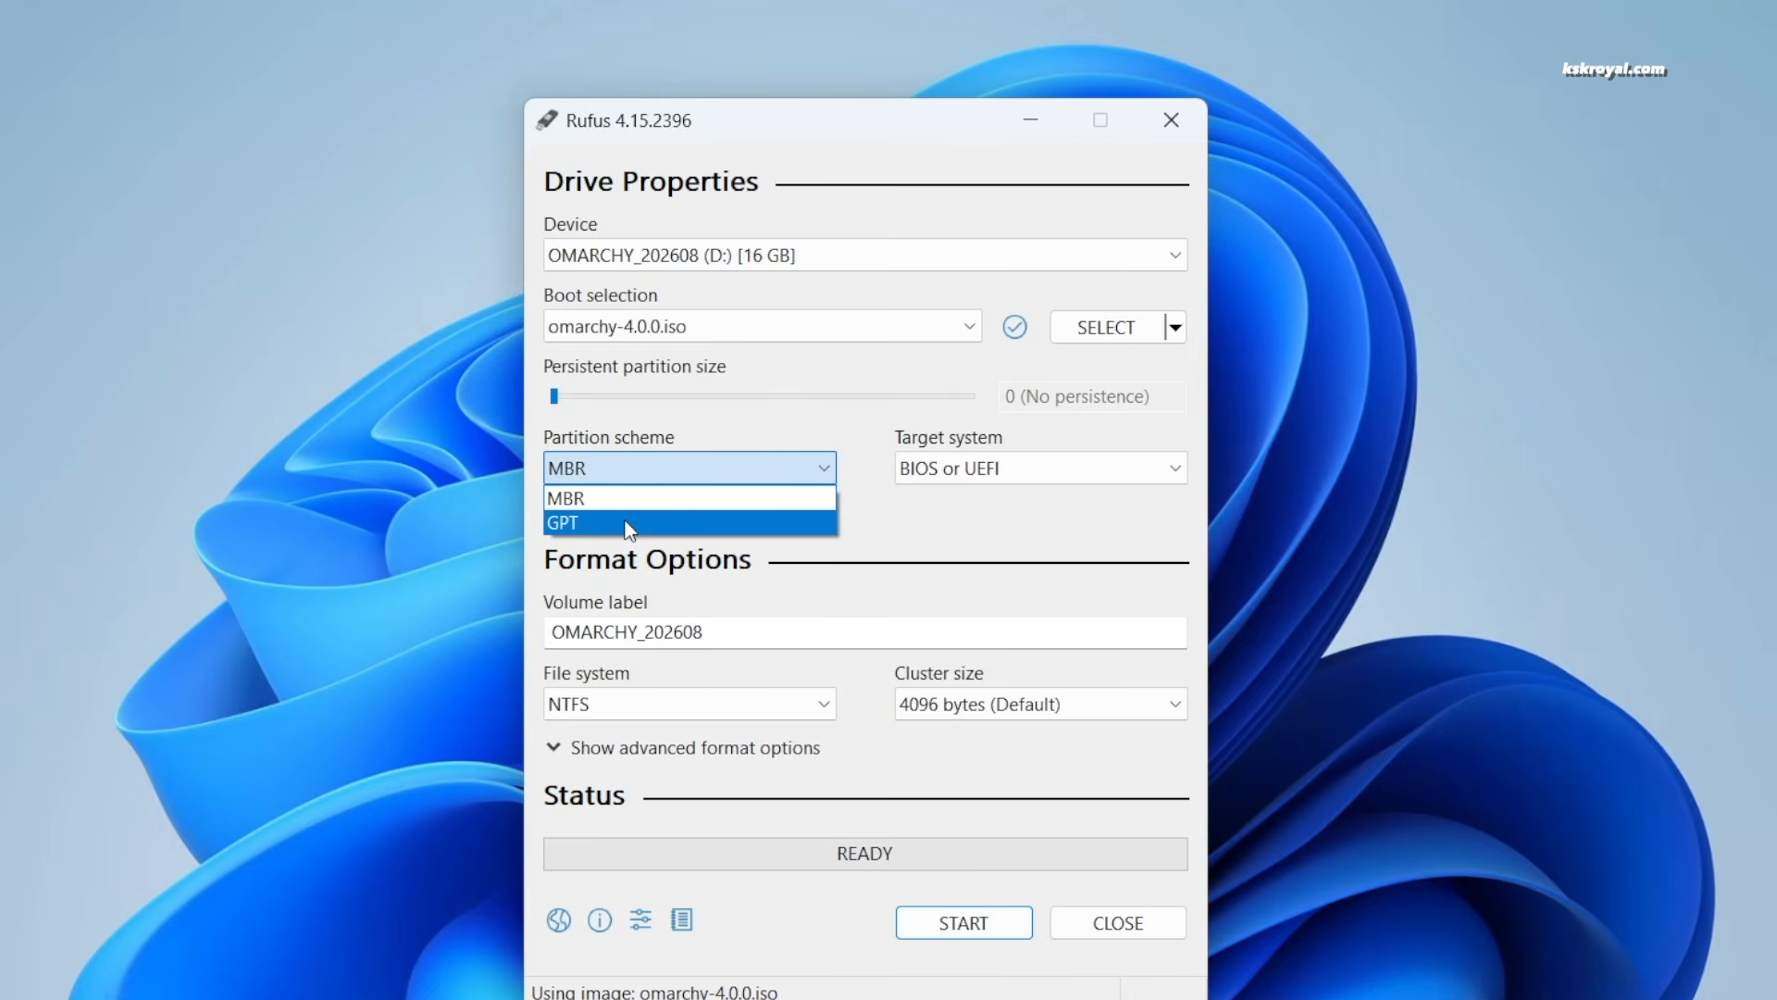
click(628, 524)
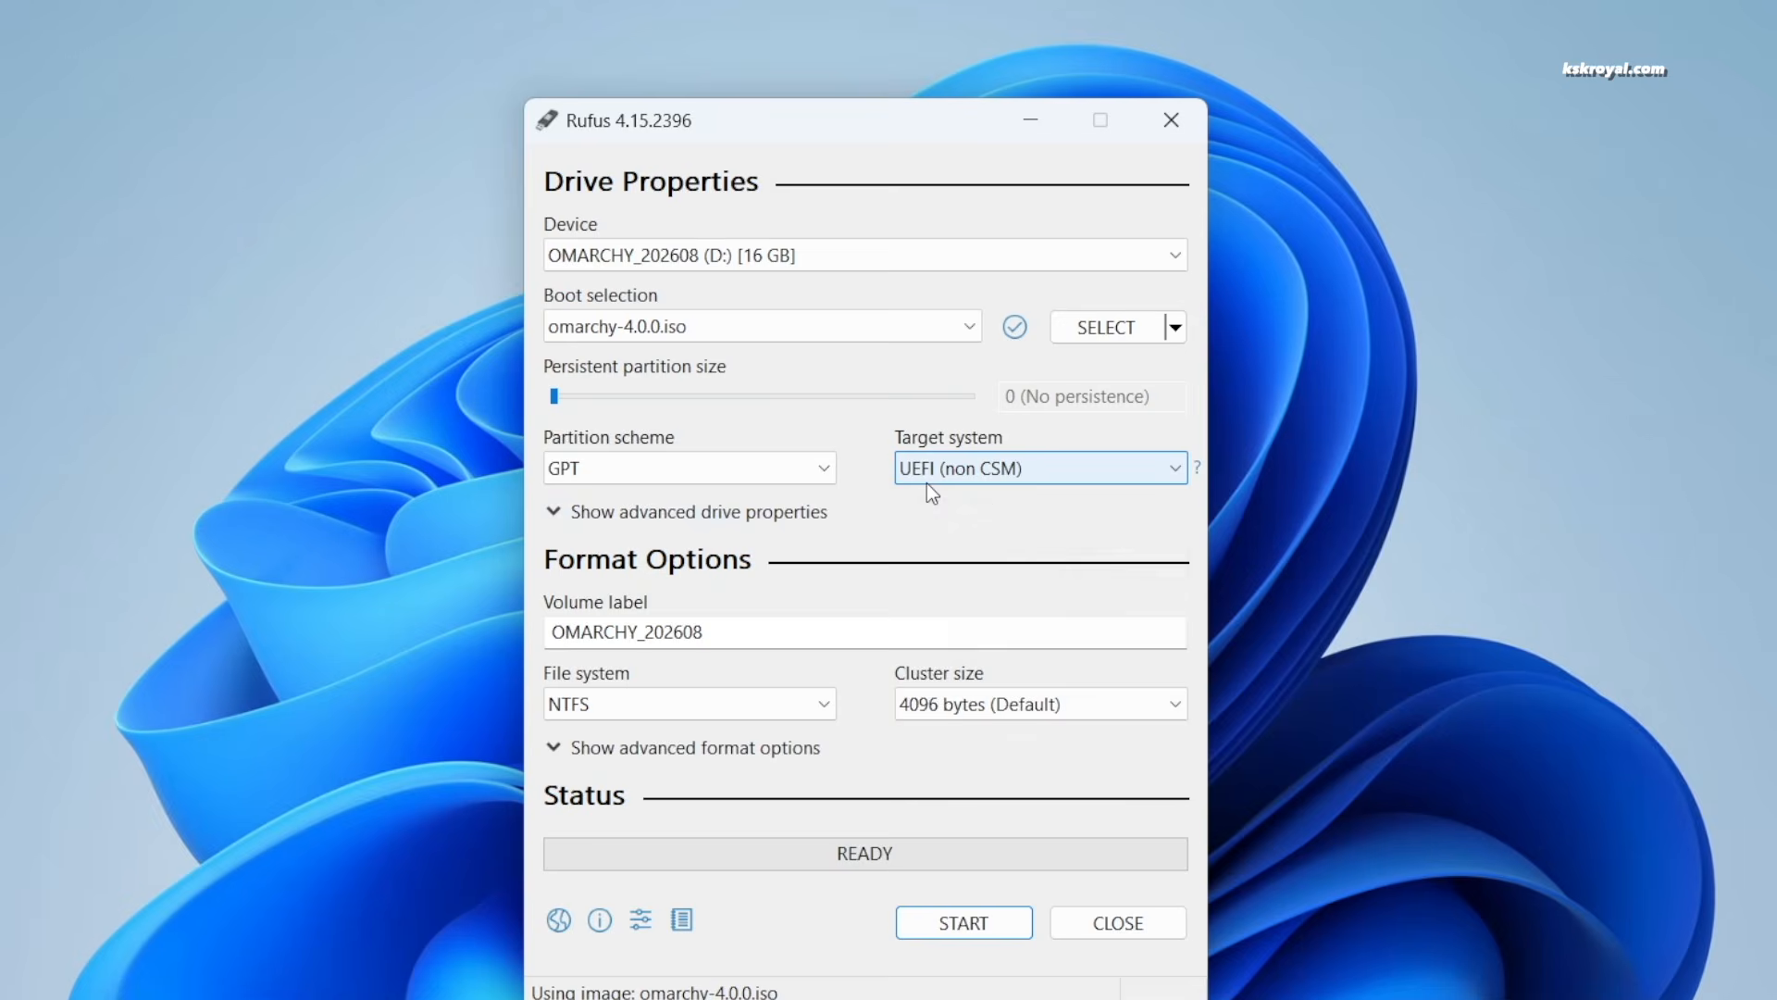
click(725, 639)
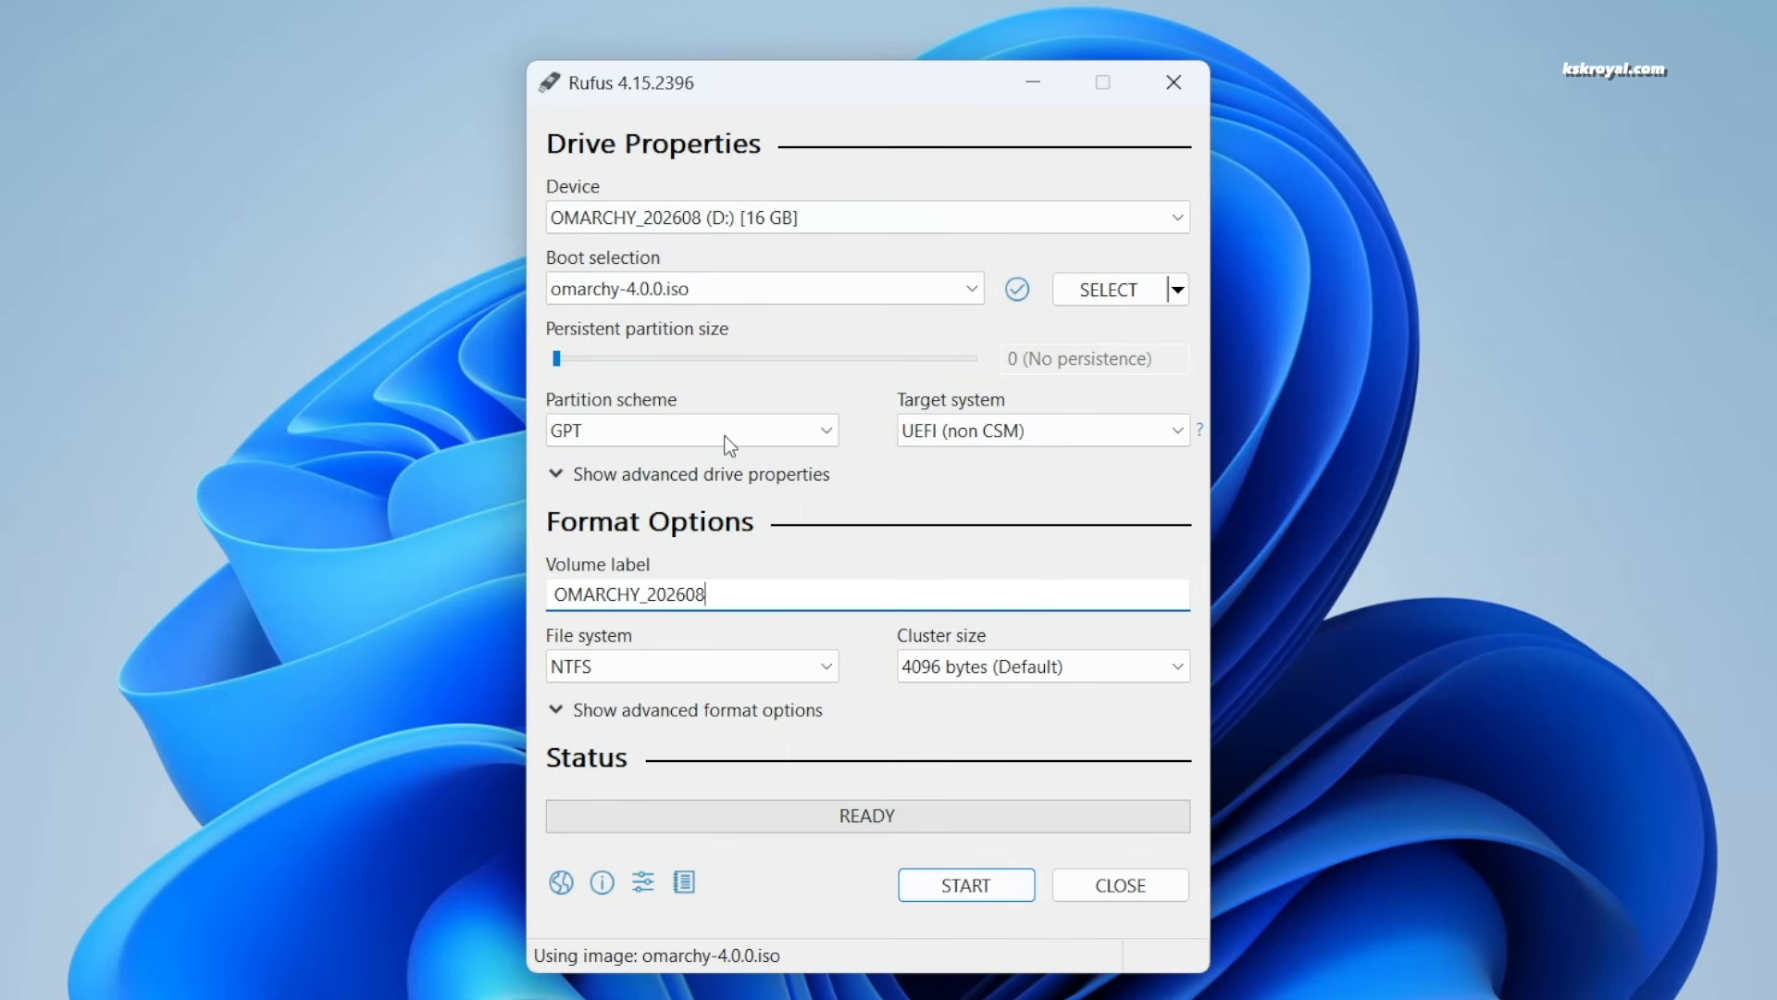
click(972, 879)
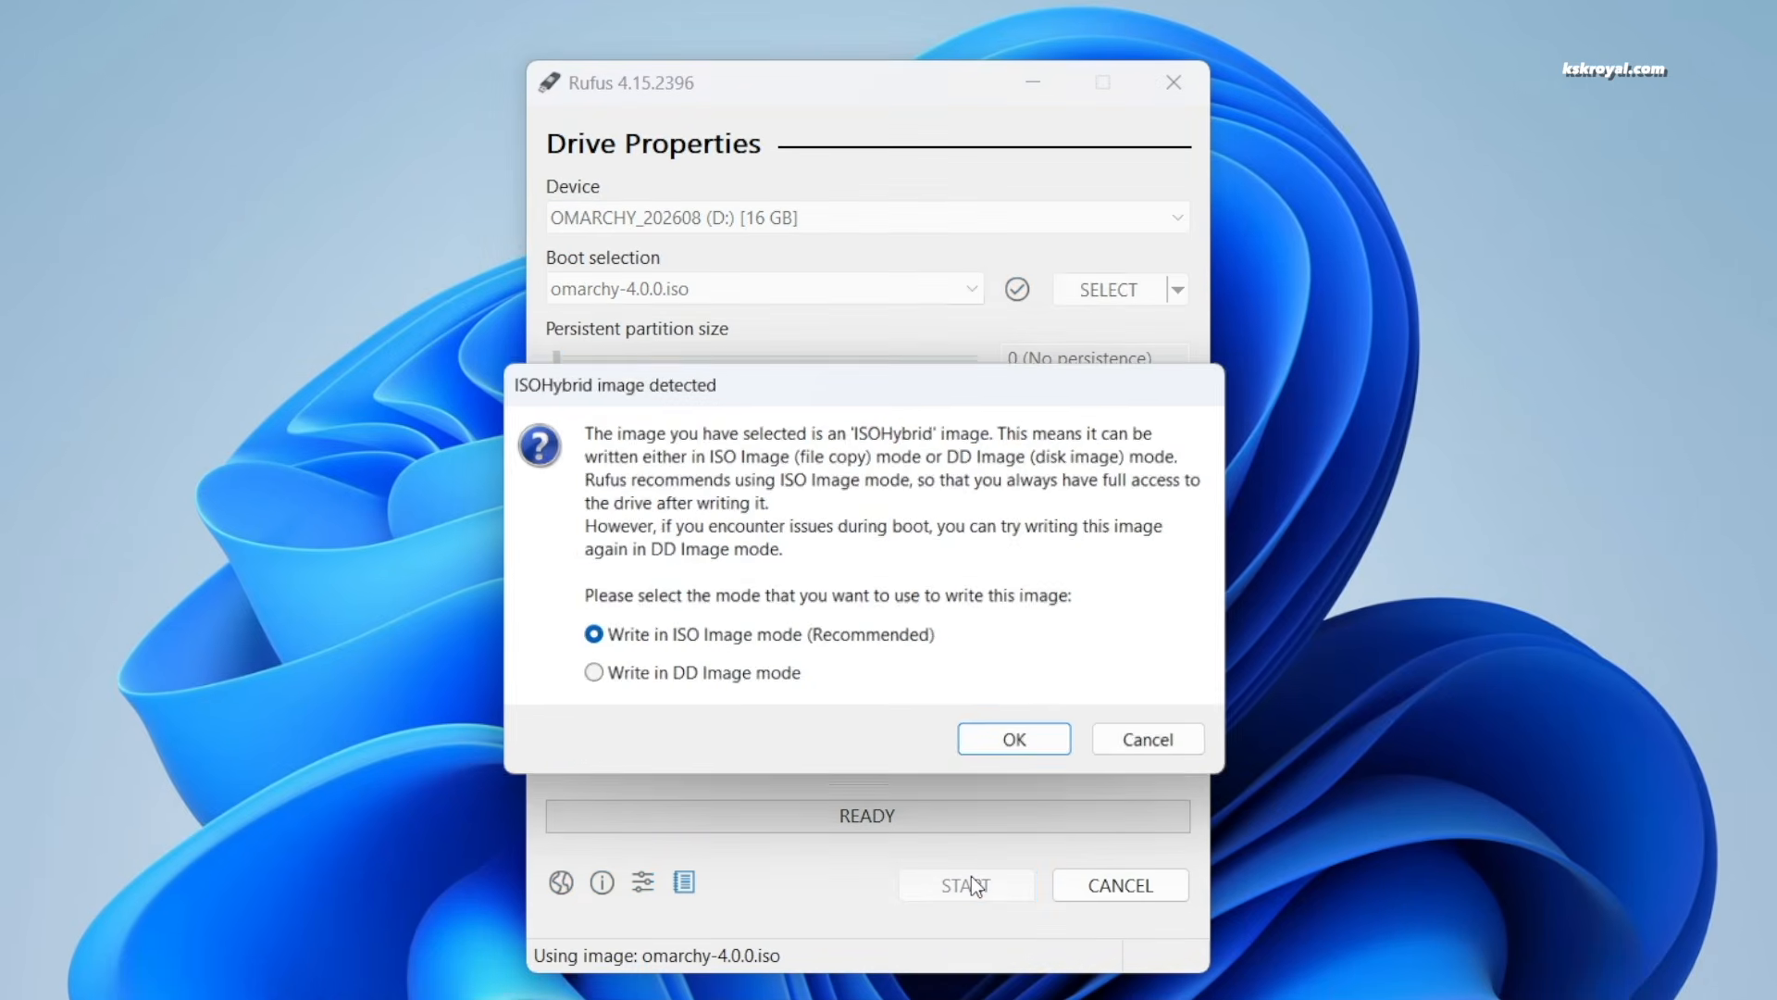
click(1016, 745)
click(996, 577)
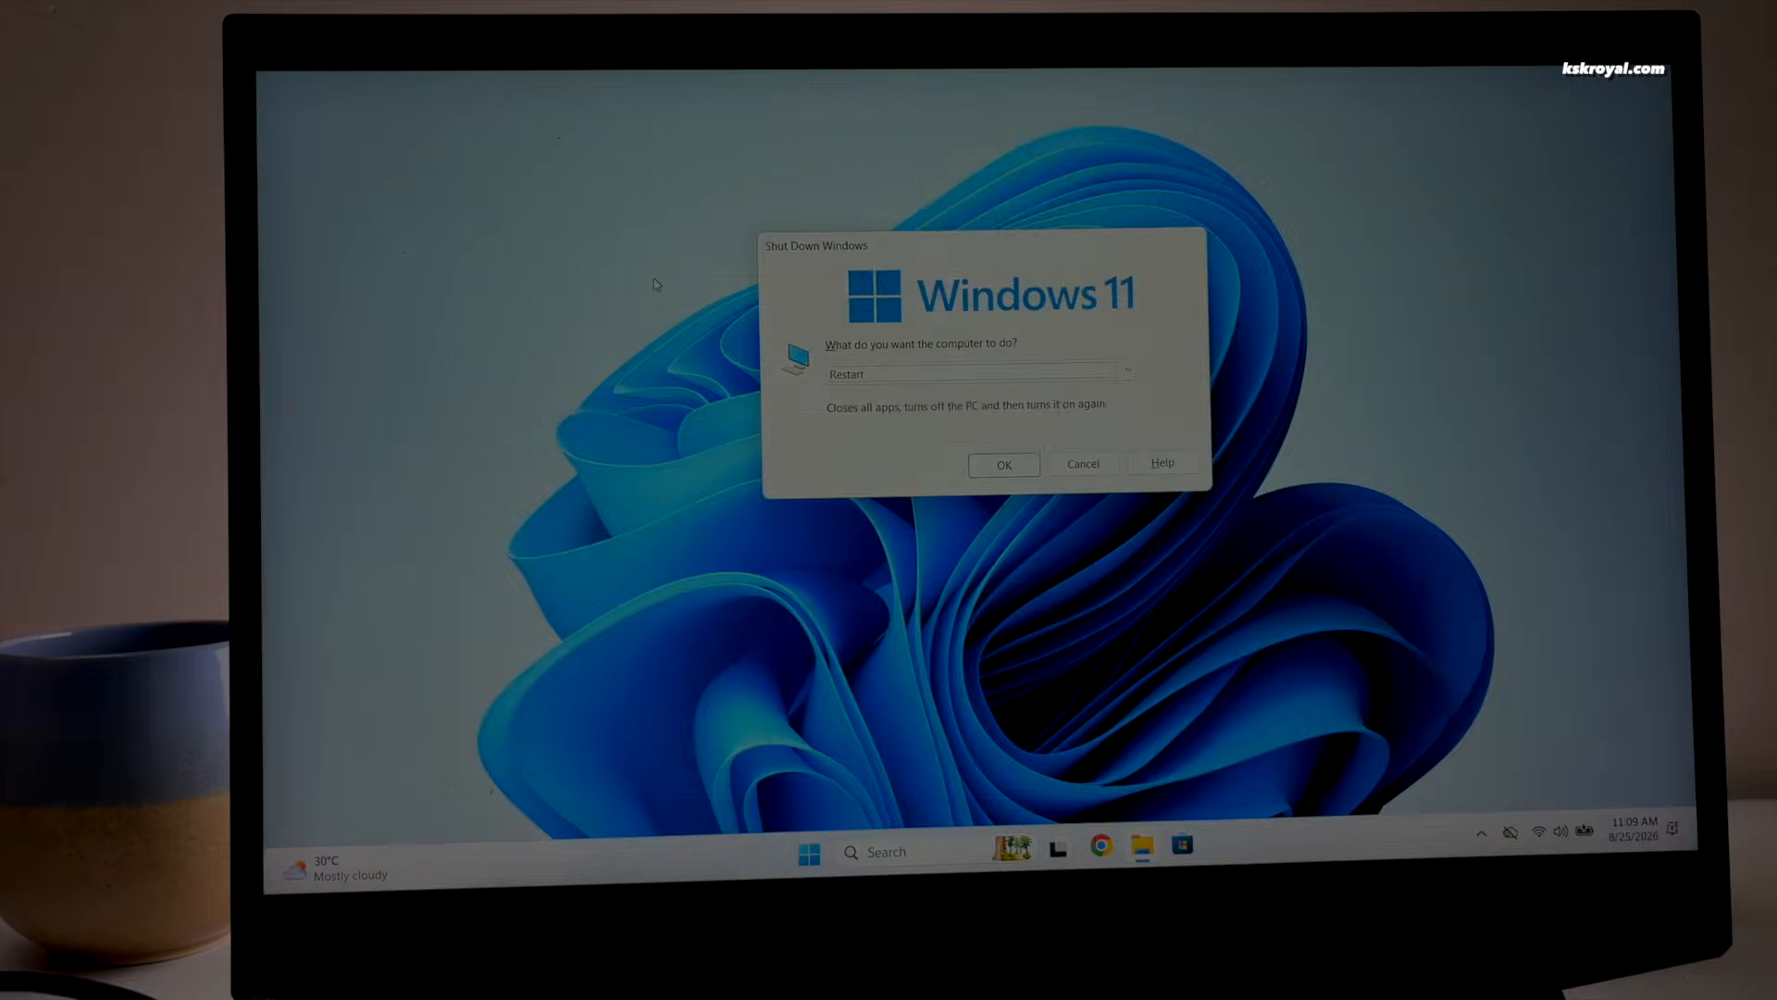
Confirm Restart in the Windows Shut Down dialog
key(Return)
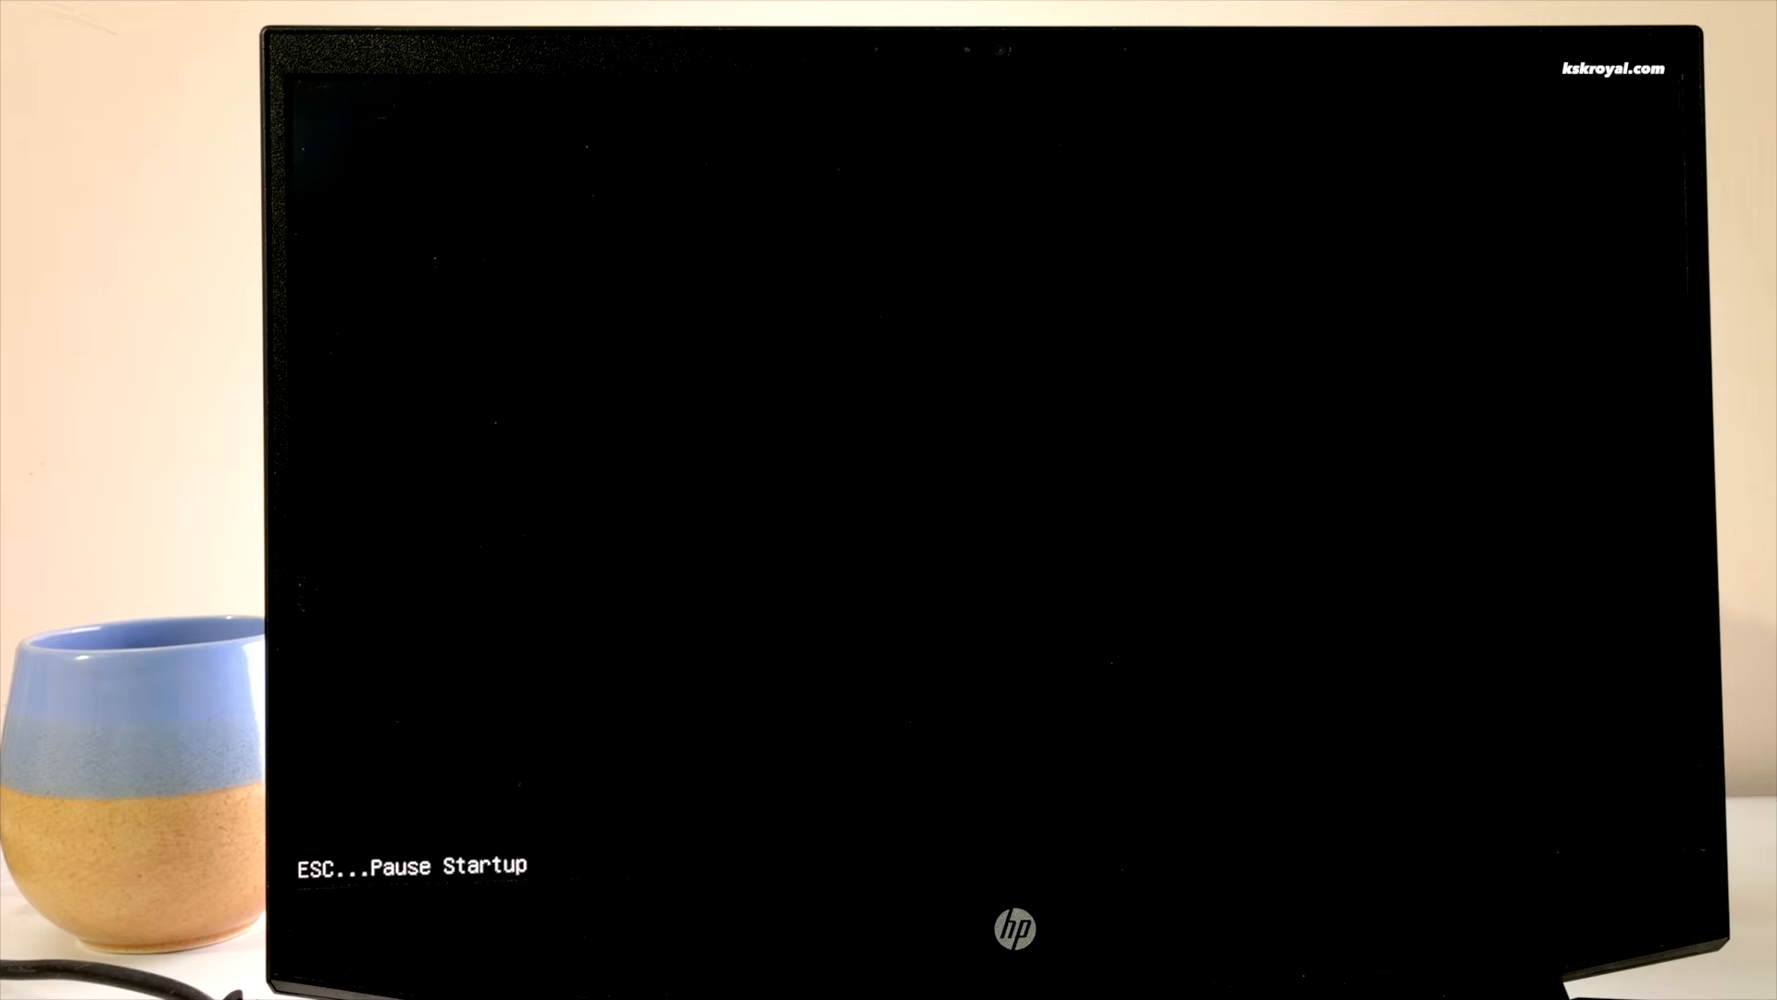
Enter HP BIOS Setup with F10 and set USB Boot to Enabled in Boot Options
key(Escape)
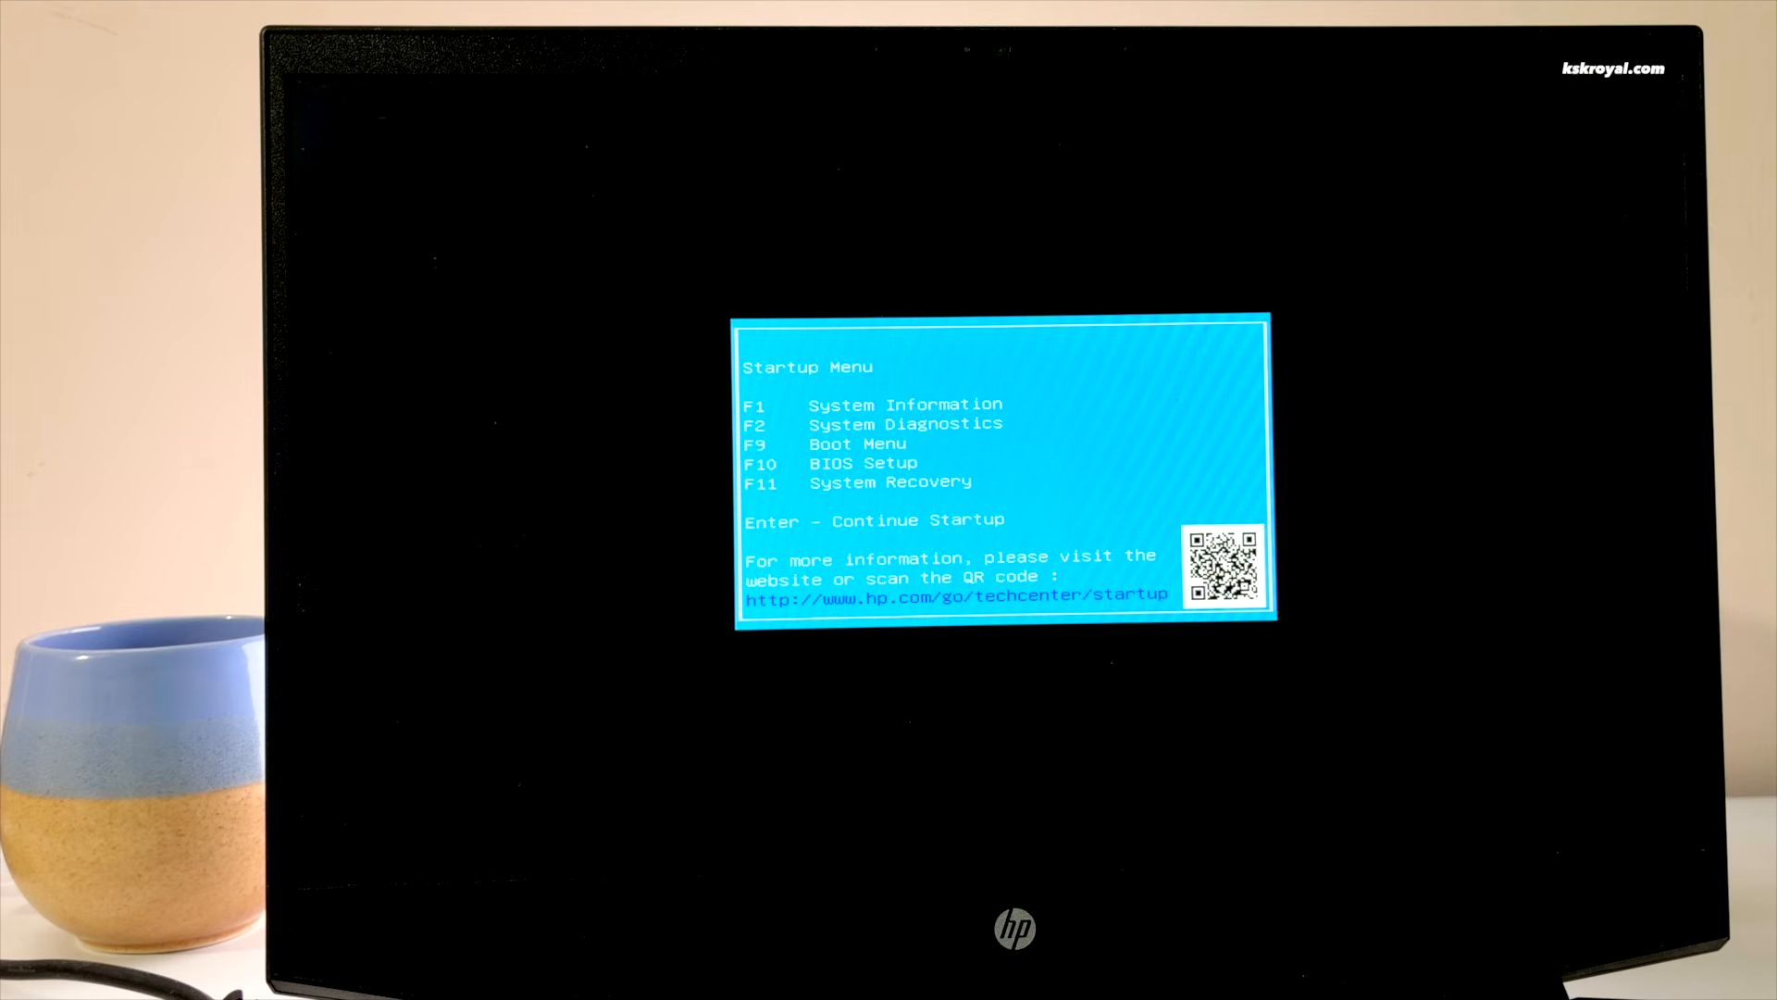
key(F10)
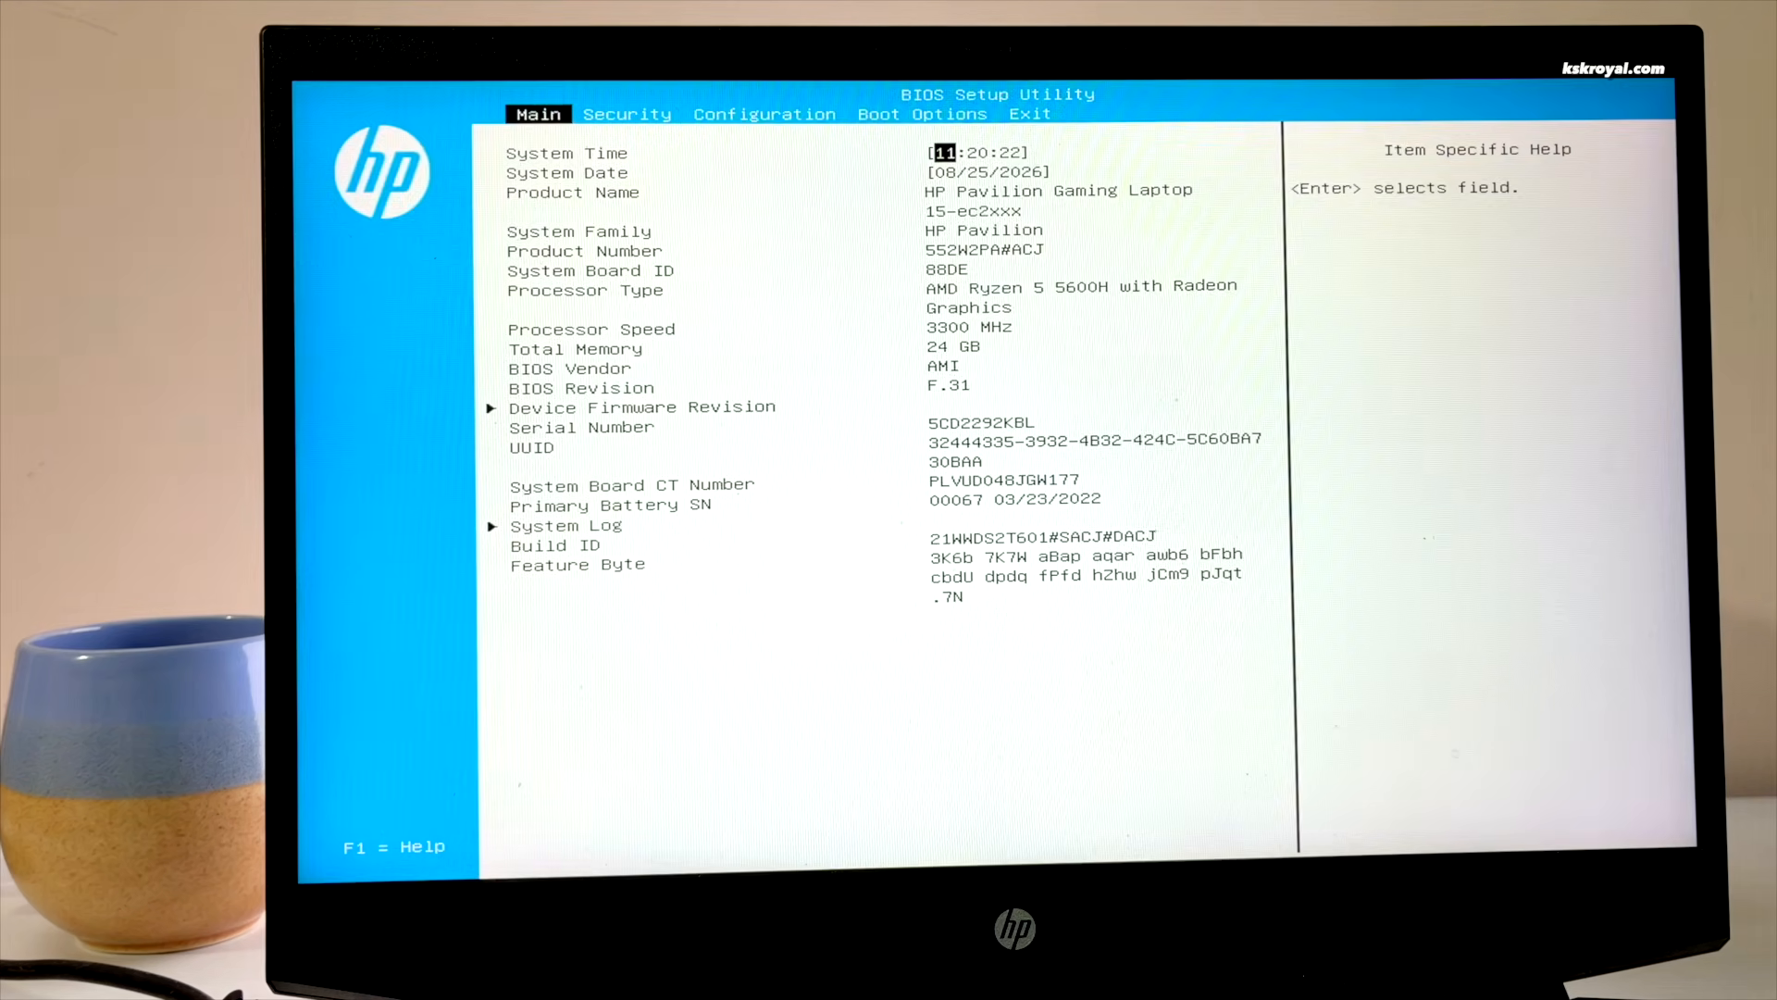
key(Right)
key(Right)
key(Right)
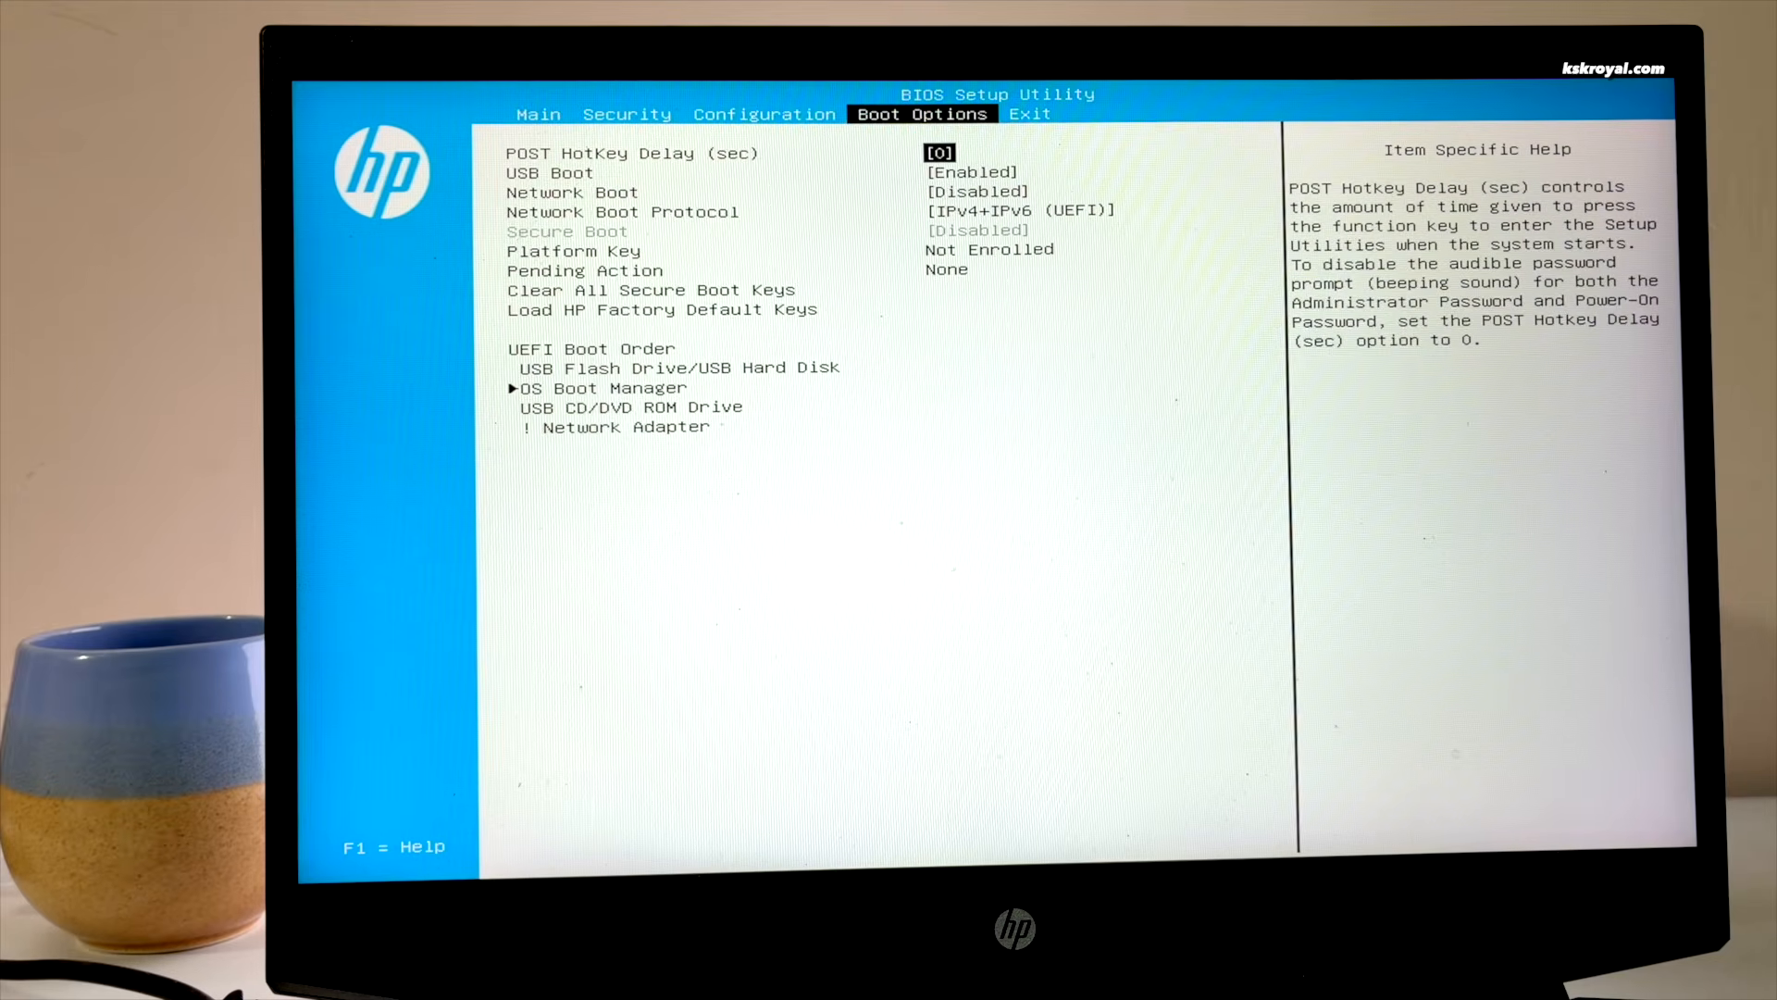
key(Down)
key(Return)
key(Up)
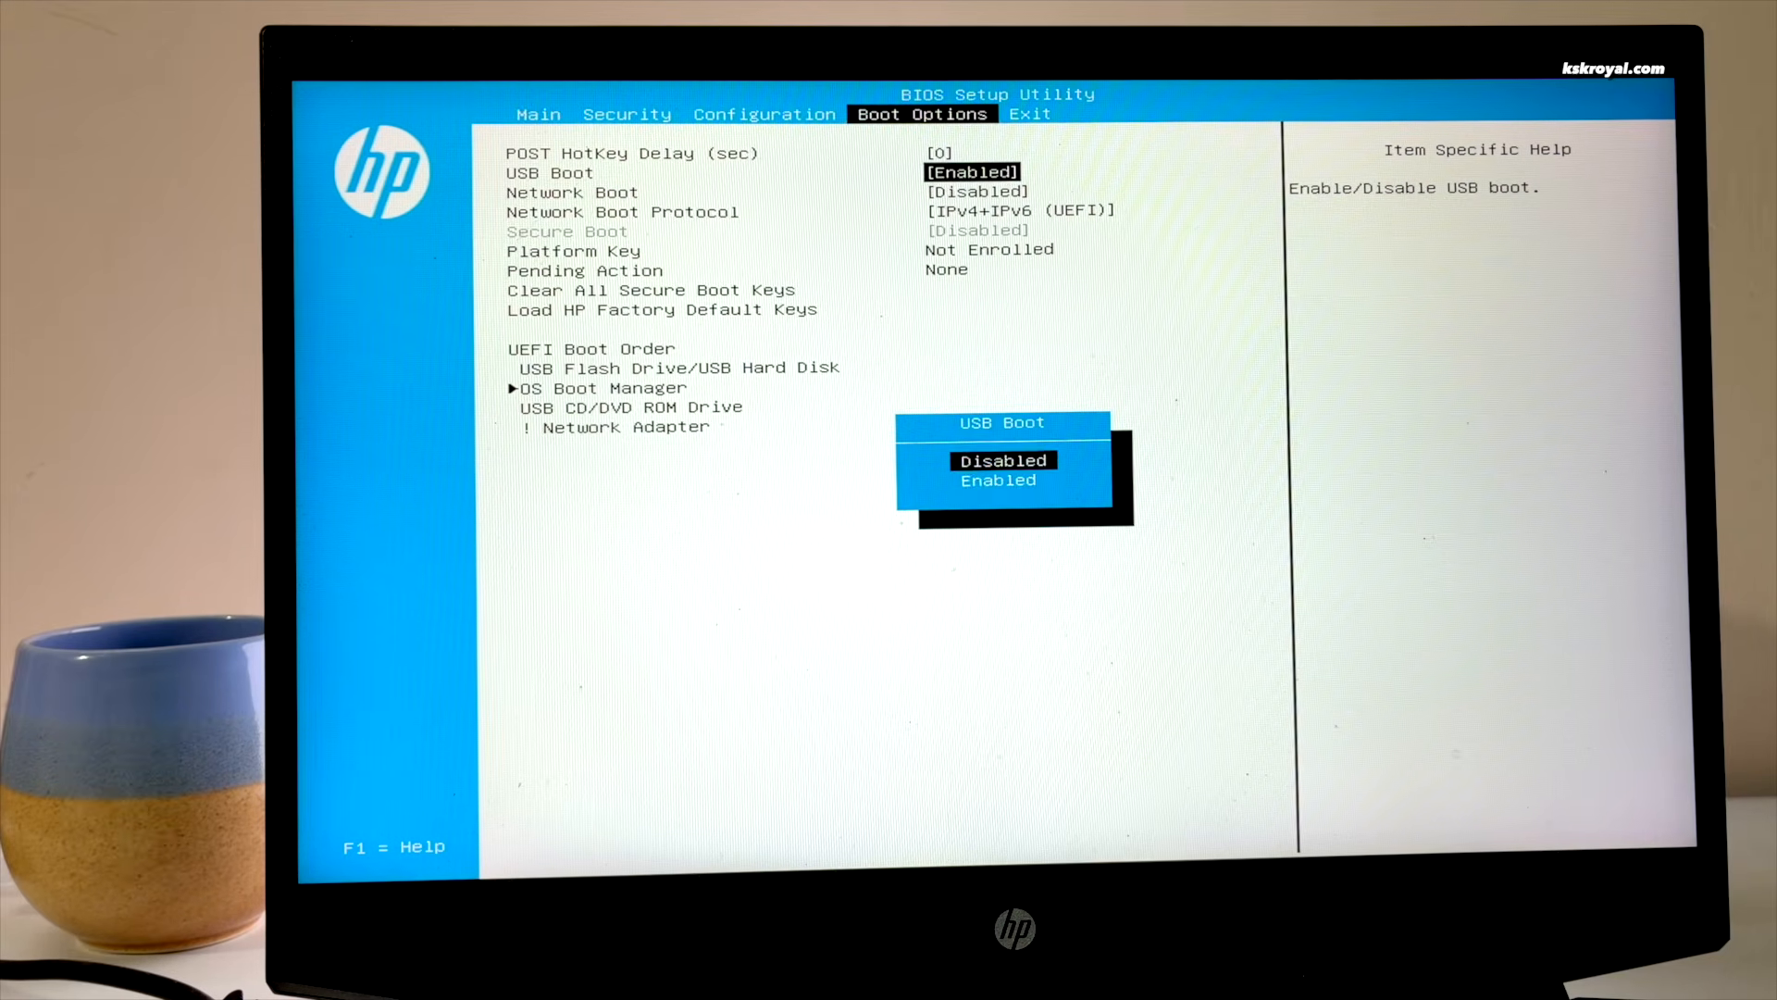
key(Down)
key(Return)
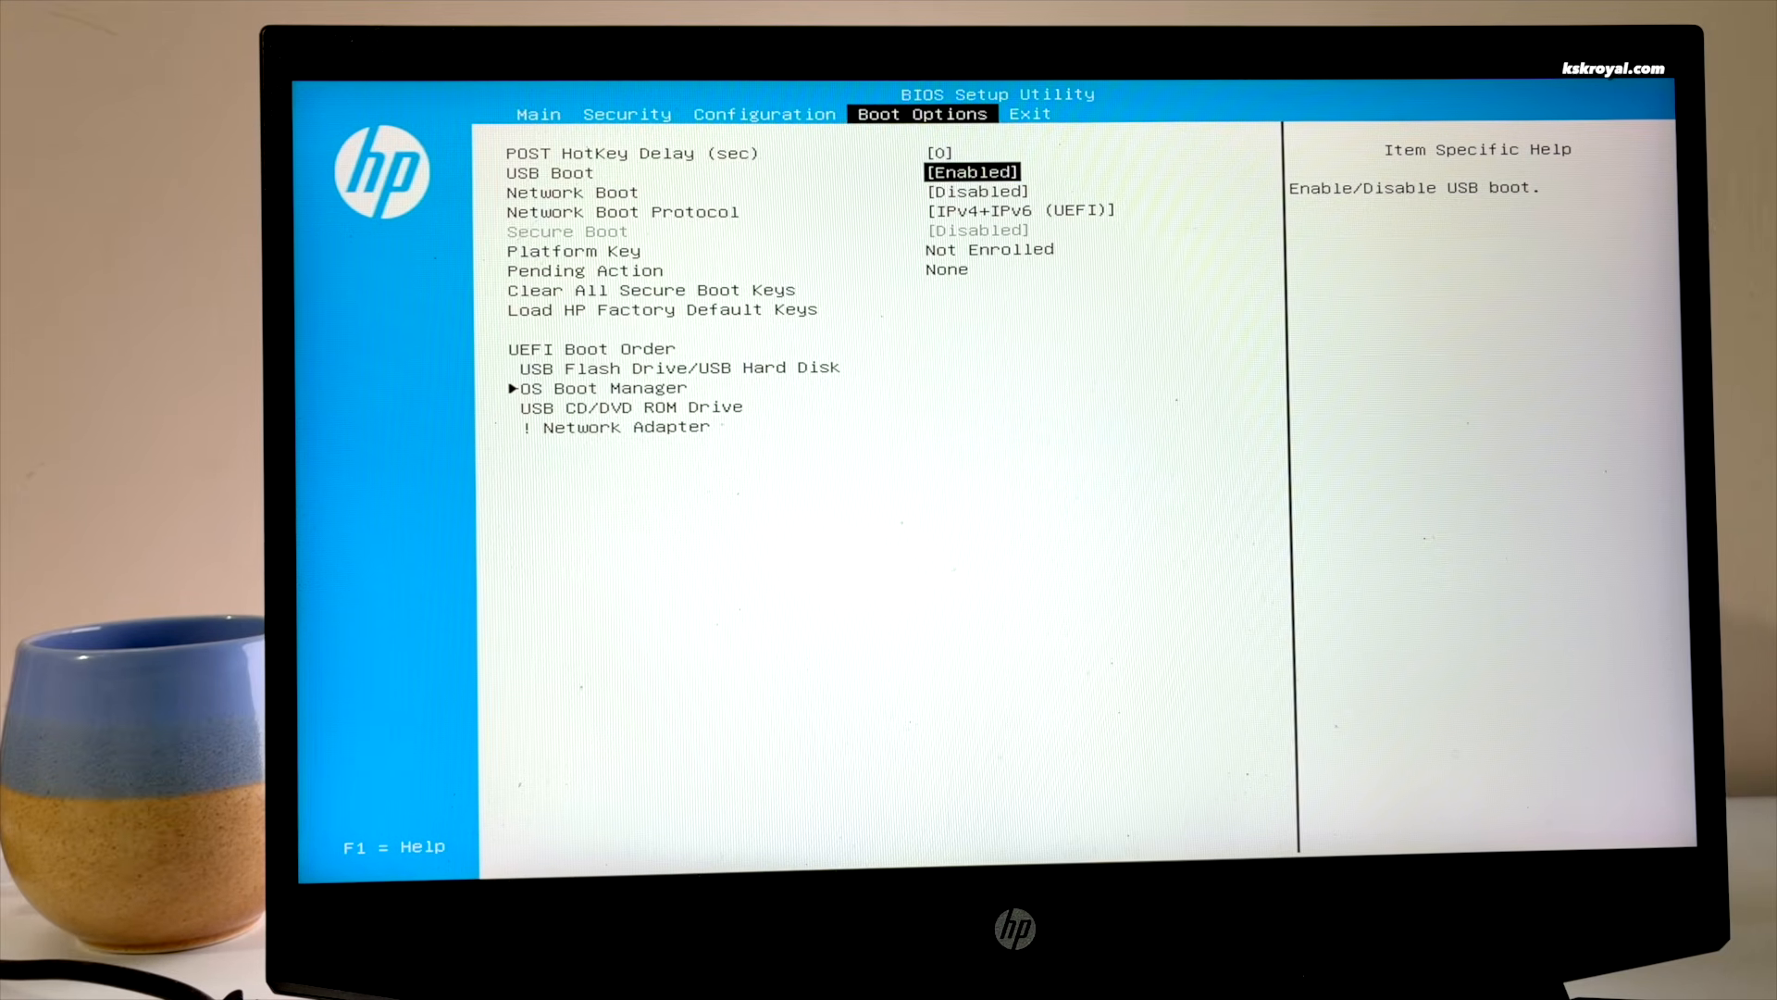
Move USB Flash Drive/USB Hard Disk to the top of the UEFI boot order
key(Down)
key(Down)
key(Down)
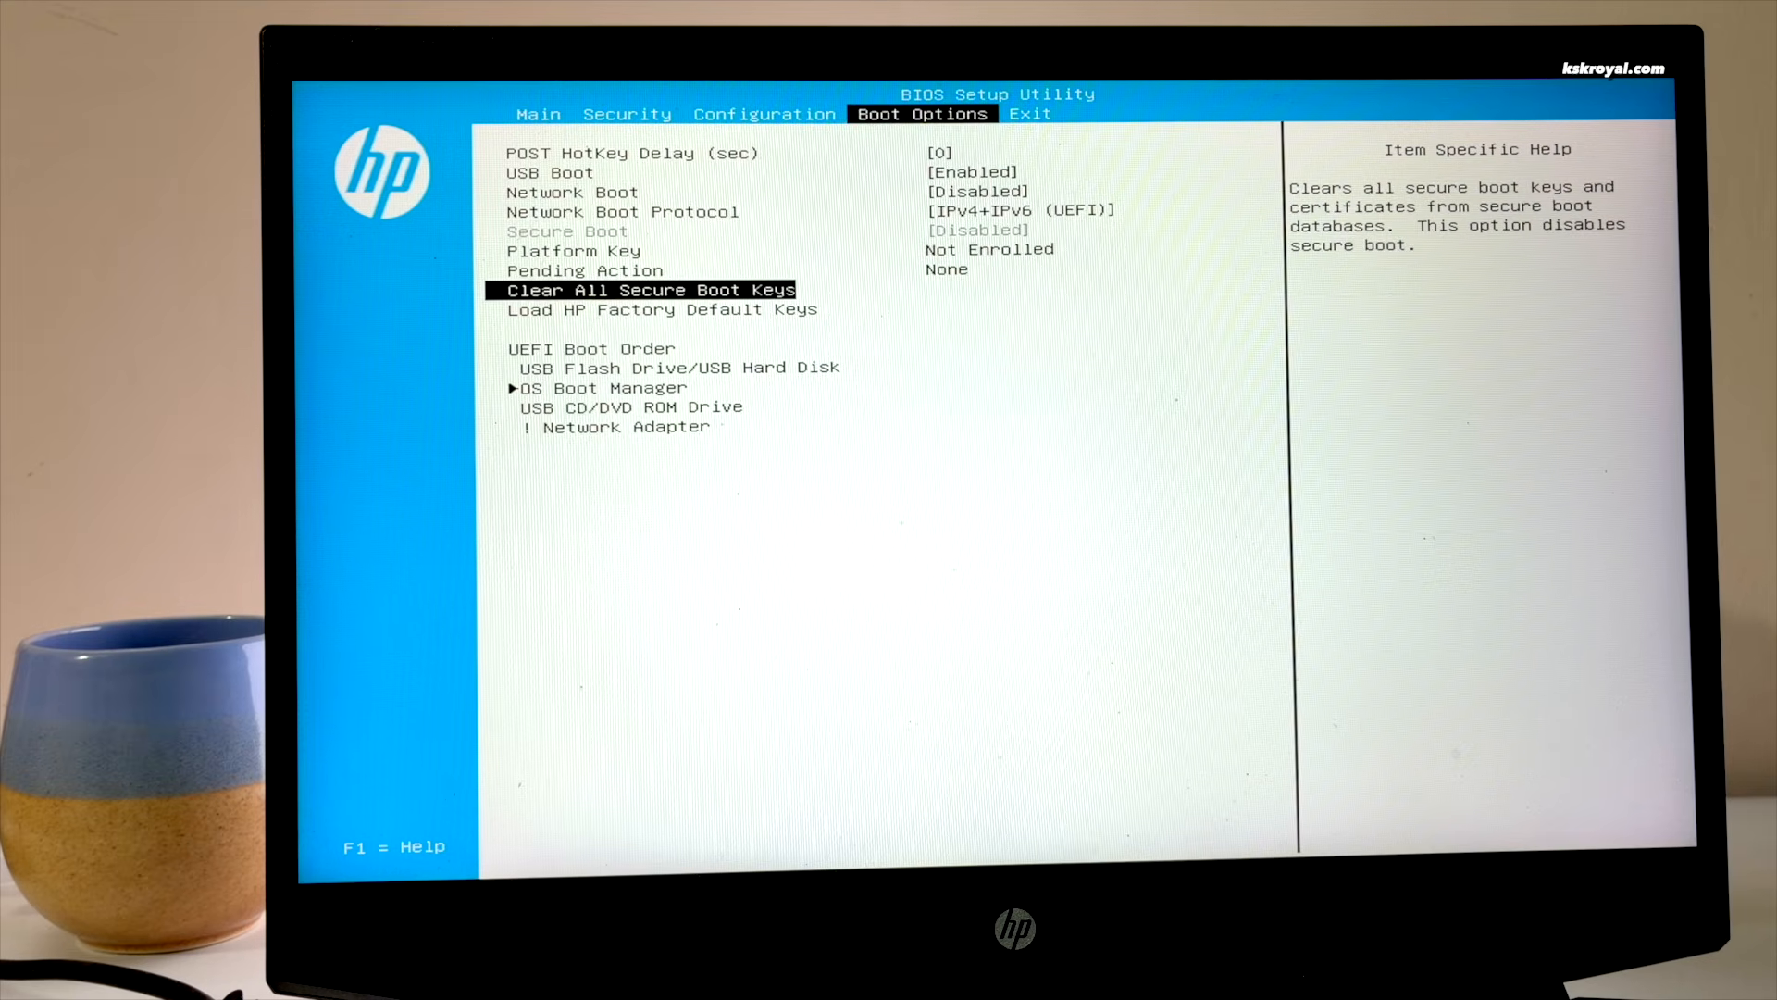
key(Up)
key(Down)
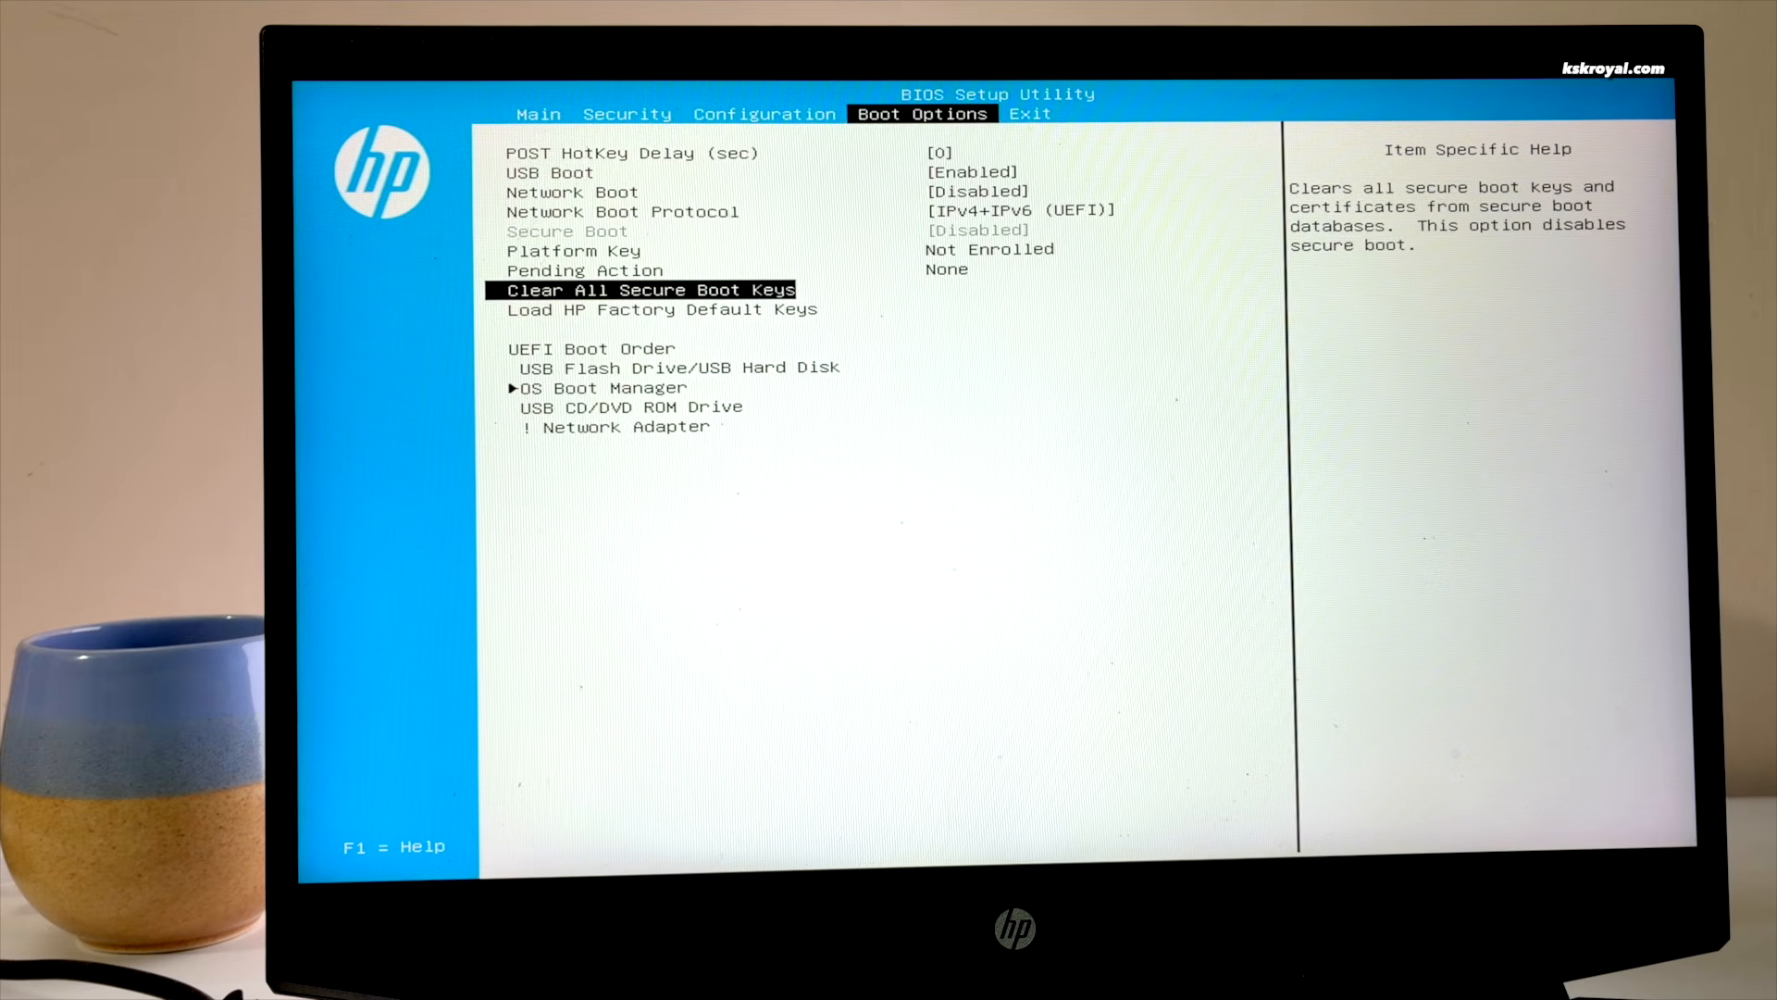
key(Down)
key(Down)
key(F5)
key(F5)
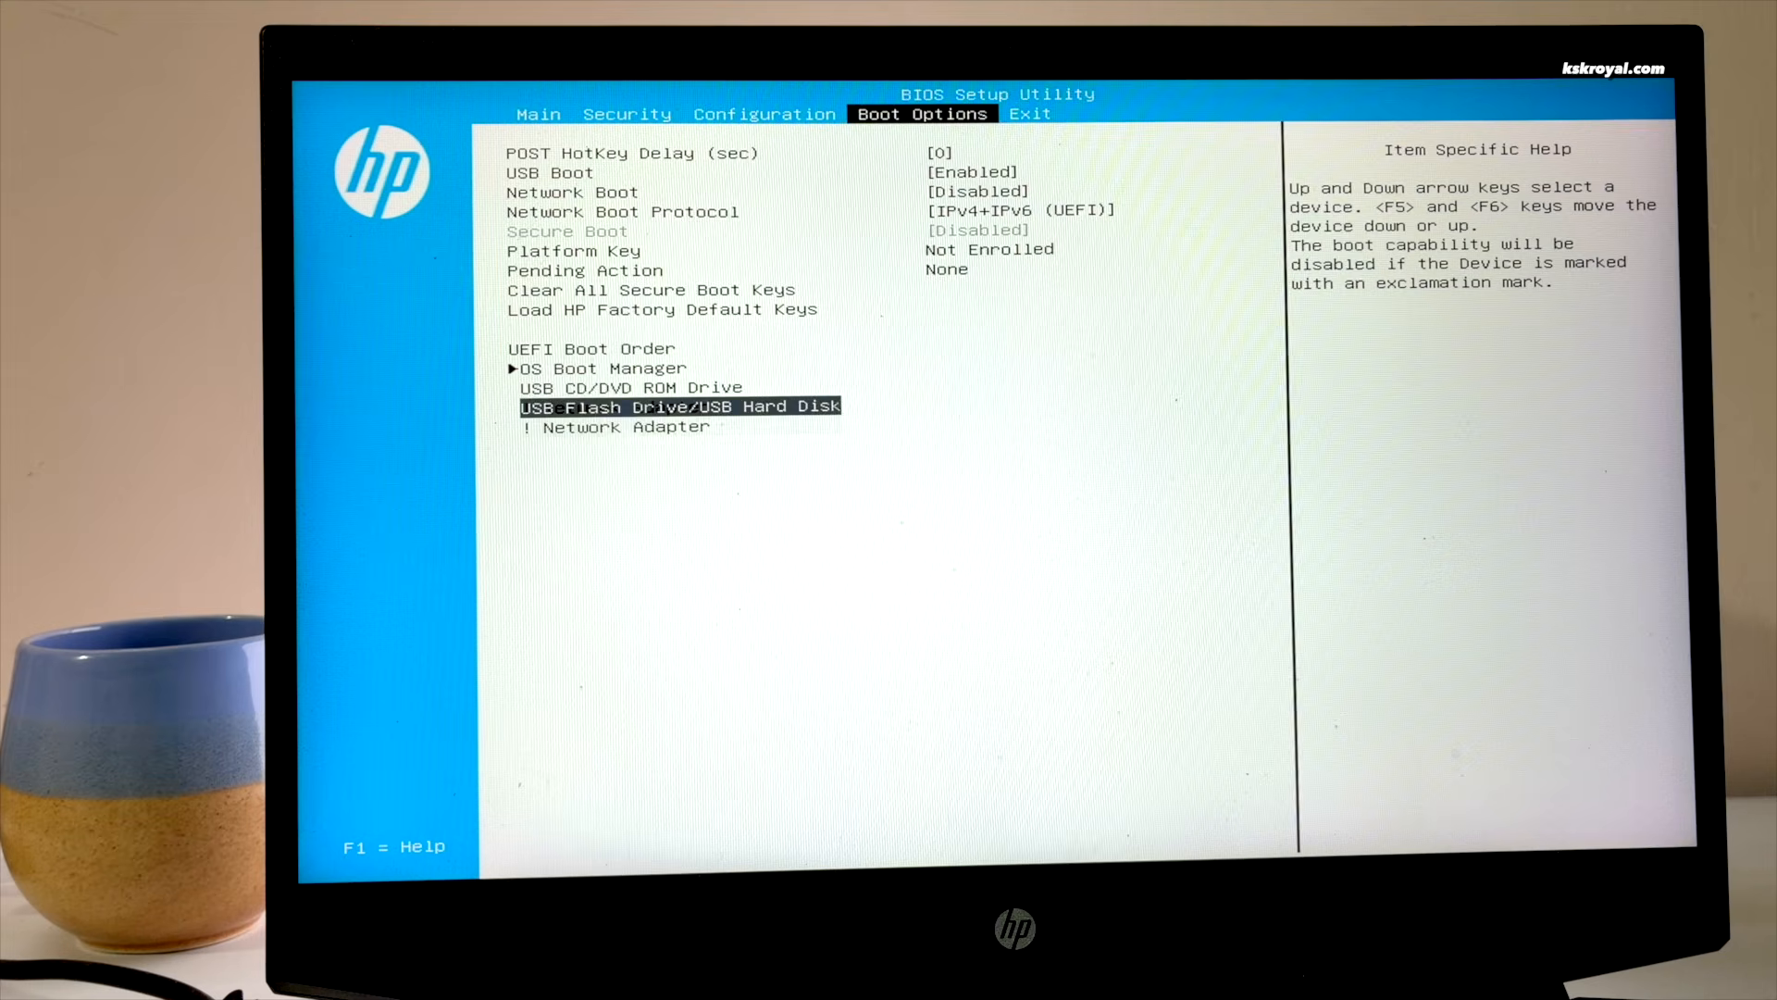
key(F5)
key(F6)
key(F6)
key(F6)
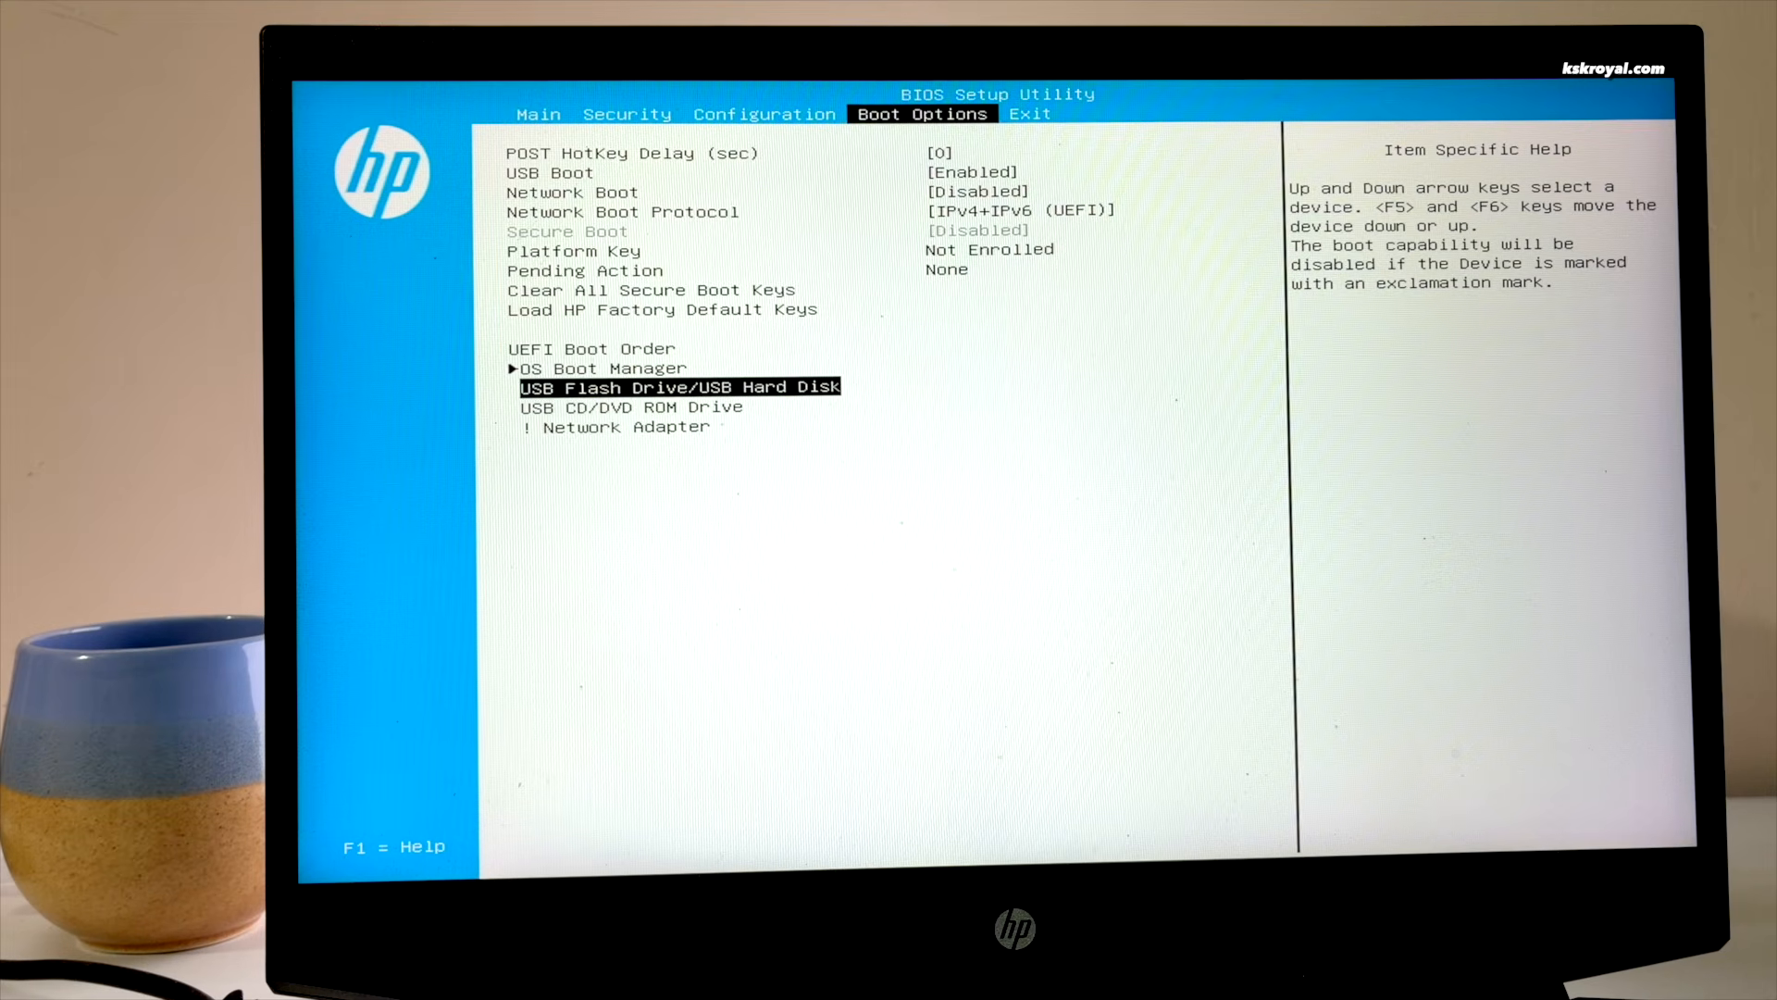
key(F5)
key(F5)
key(F5)
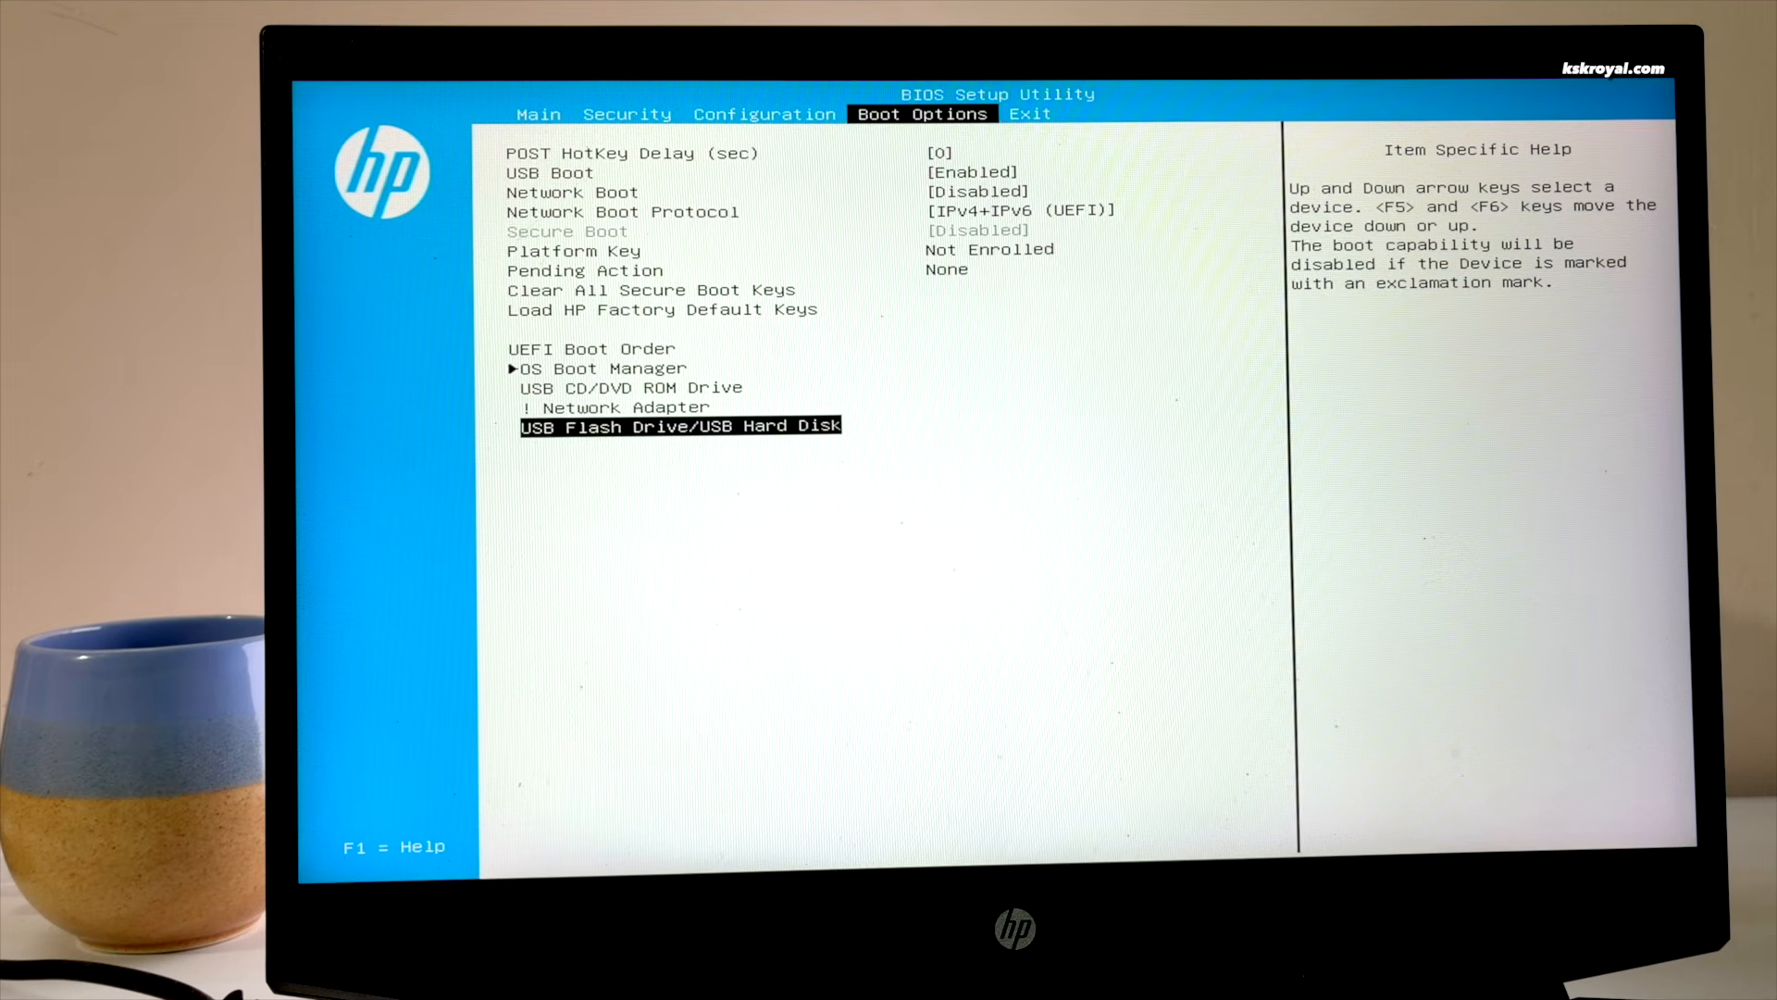
key(F6)
key(F6)
key(F6)
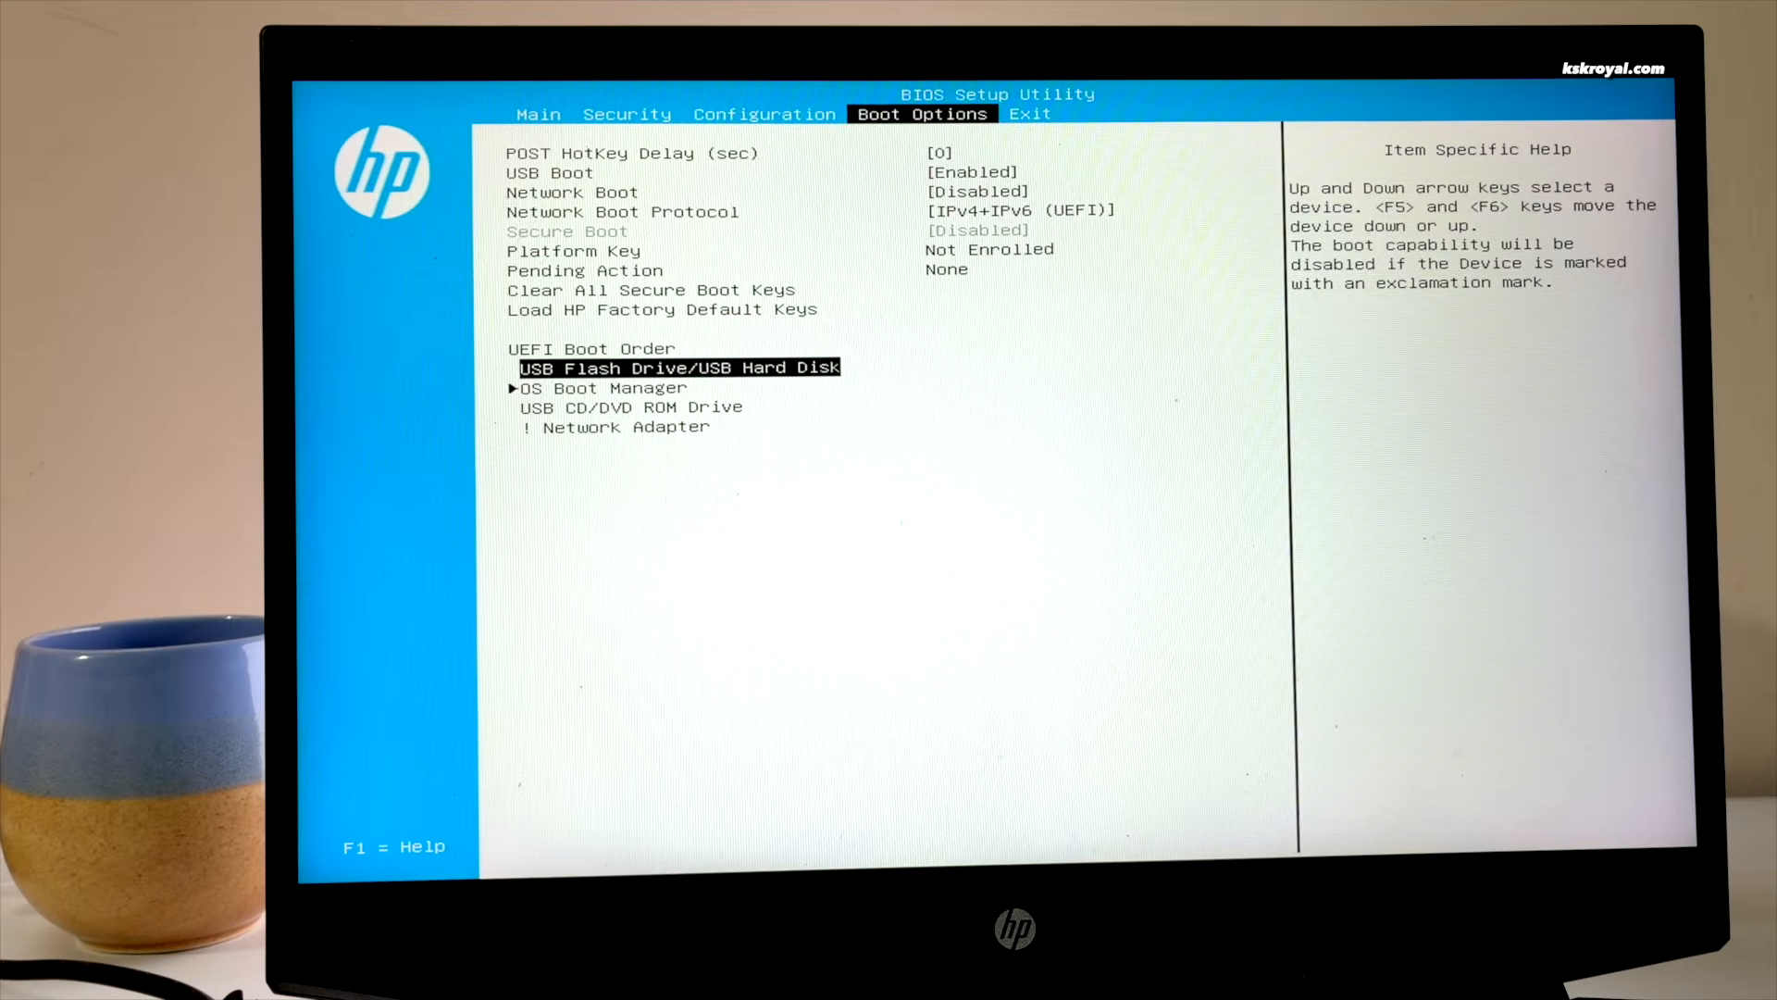
Save the BIOS changes and exit, rebooting into the Omarchy installer
key(Right)
key(Return)
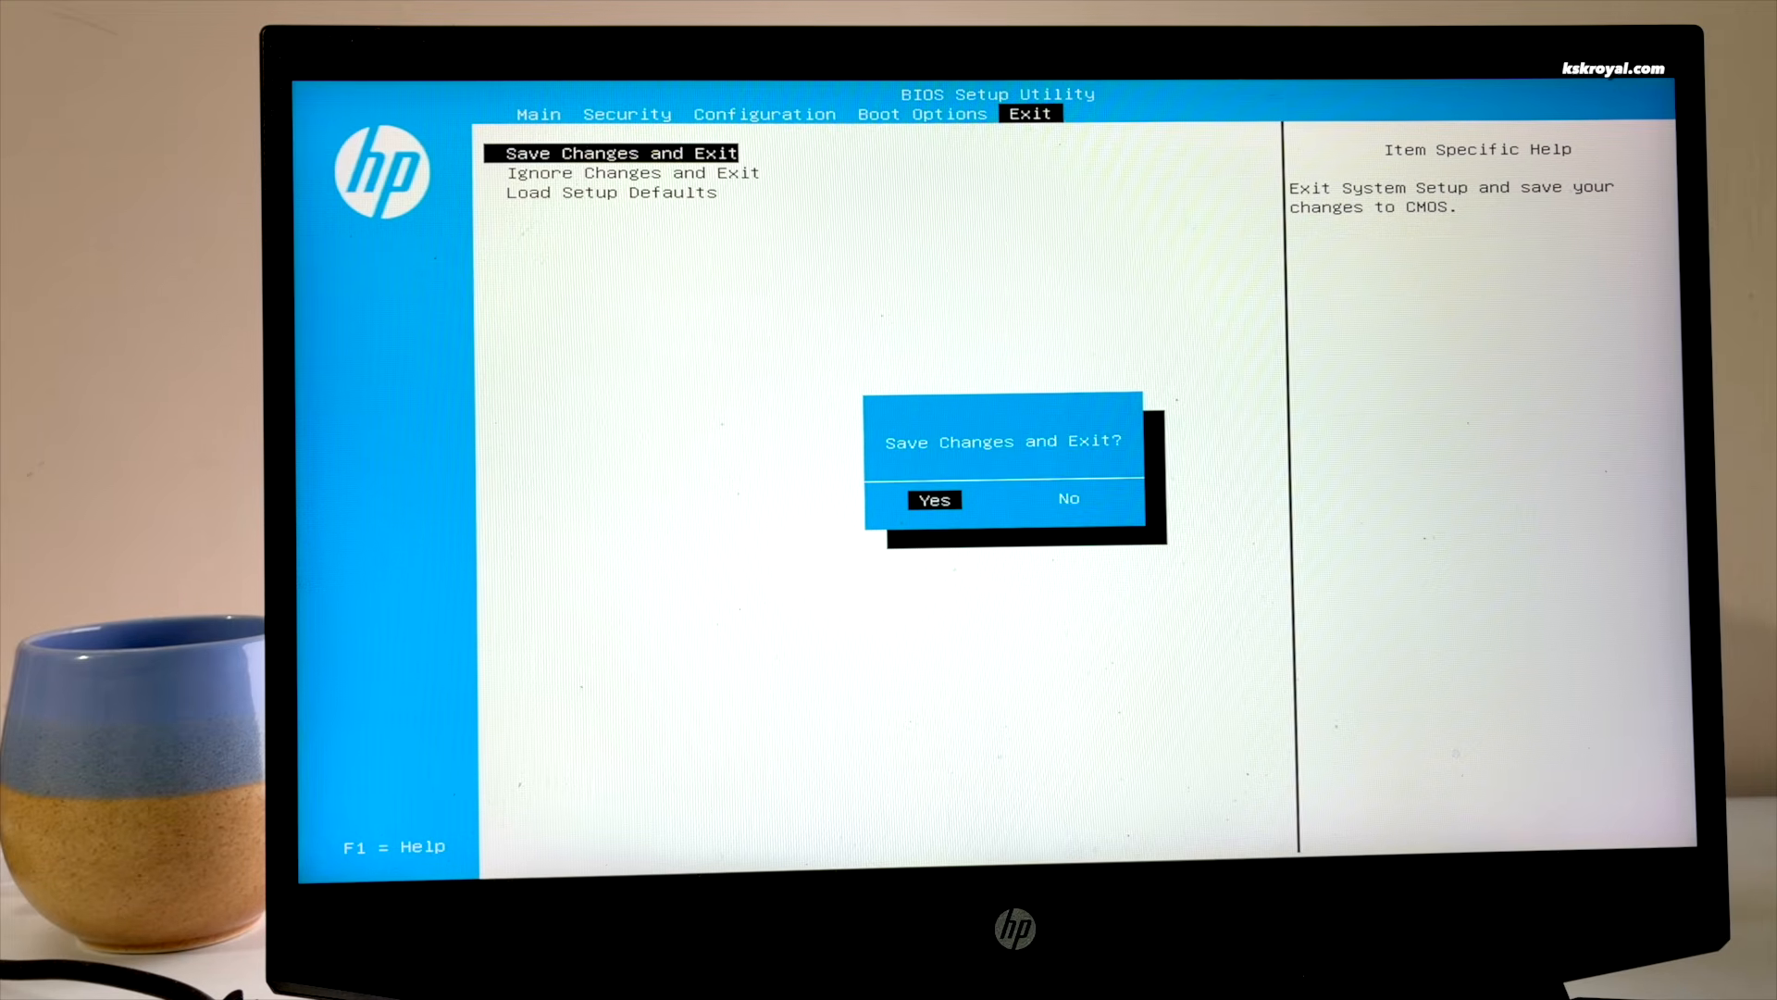
key(Return)
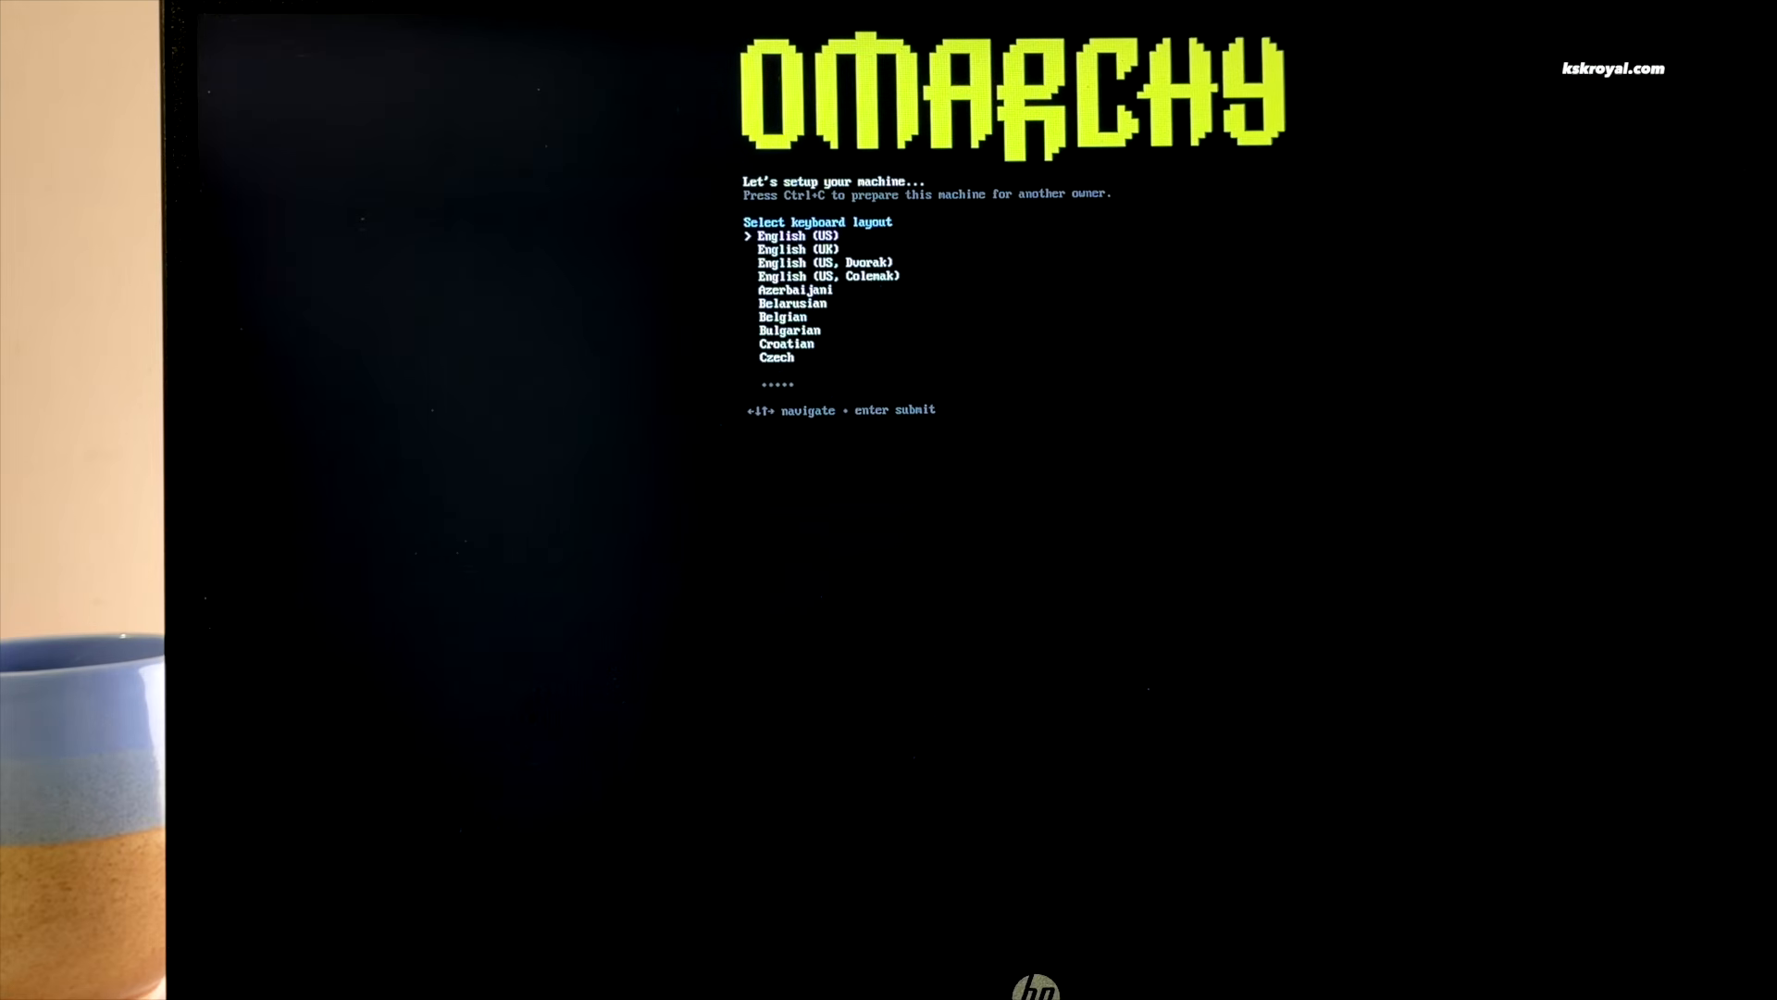
Browse one entry down the keyboard layout list, then return the selection to English (US)
key(Down)
key(Down)
key(Down)
key(Down)
key(Down)
key(Down)
key(Down)
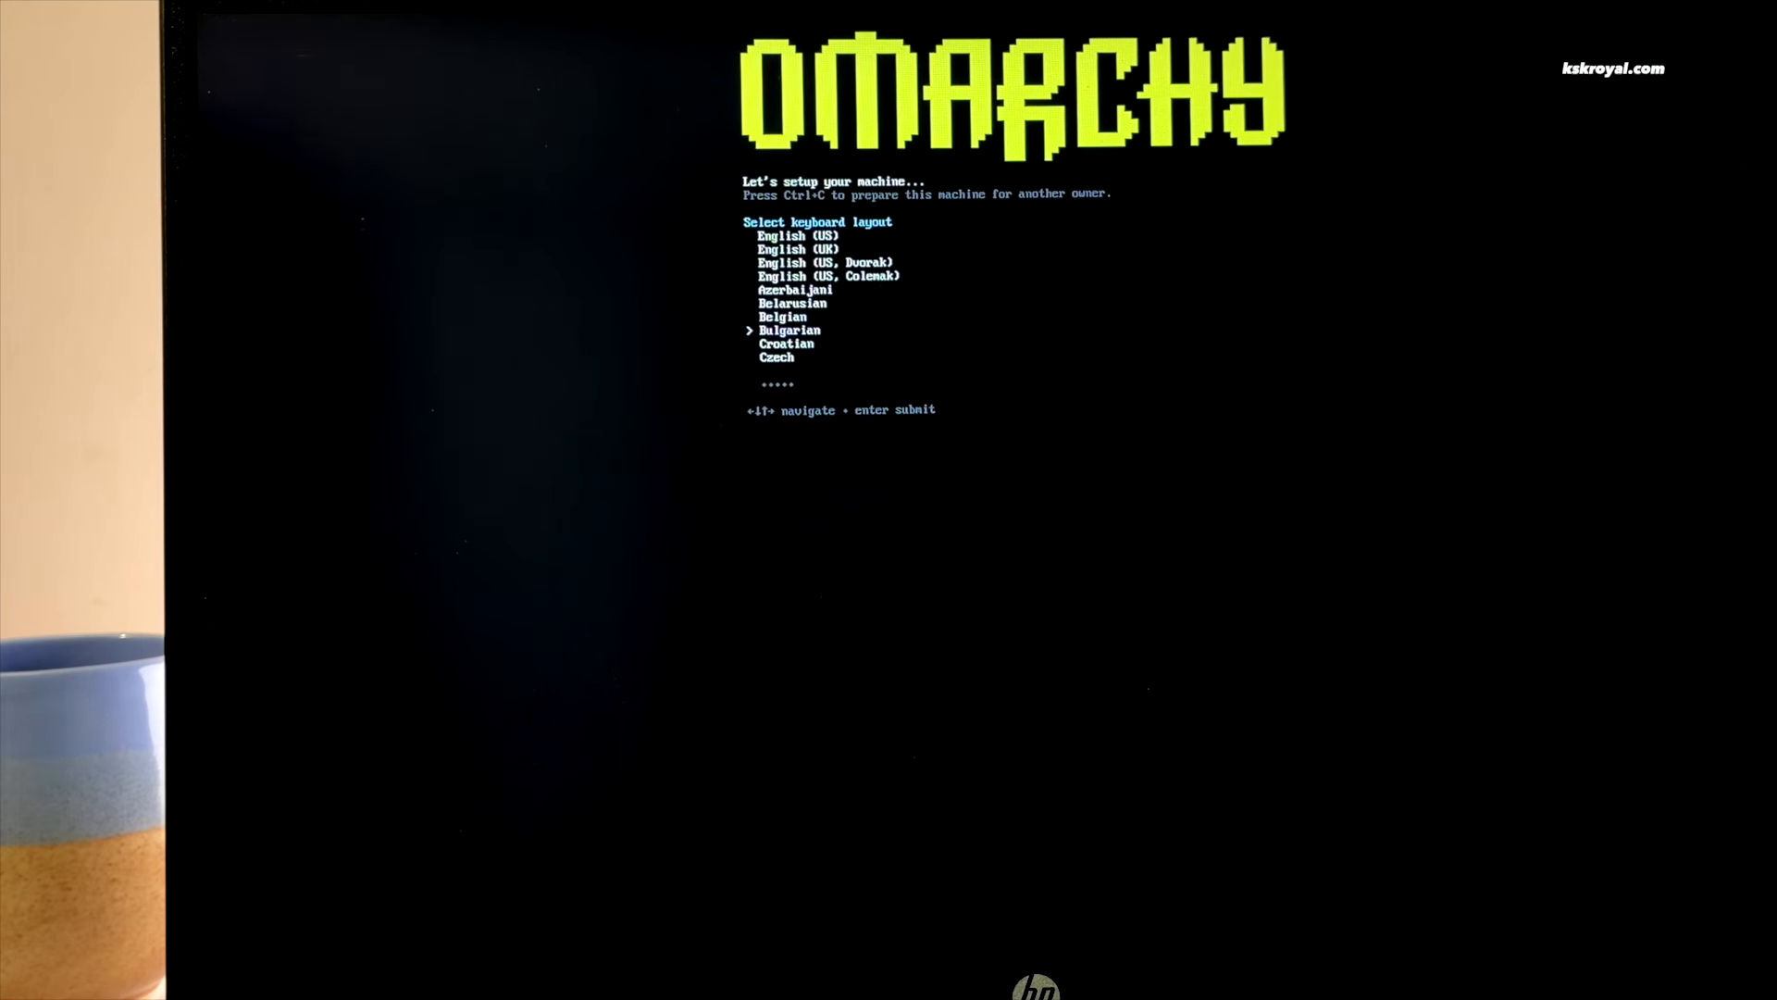
key(Up)
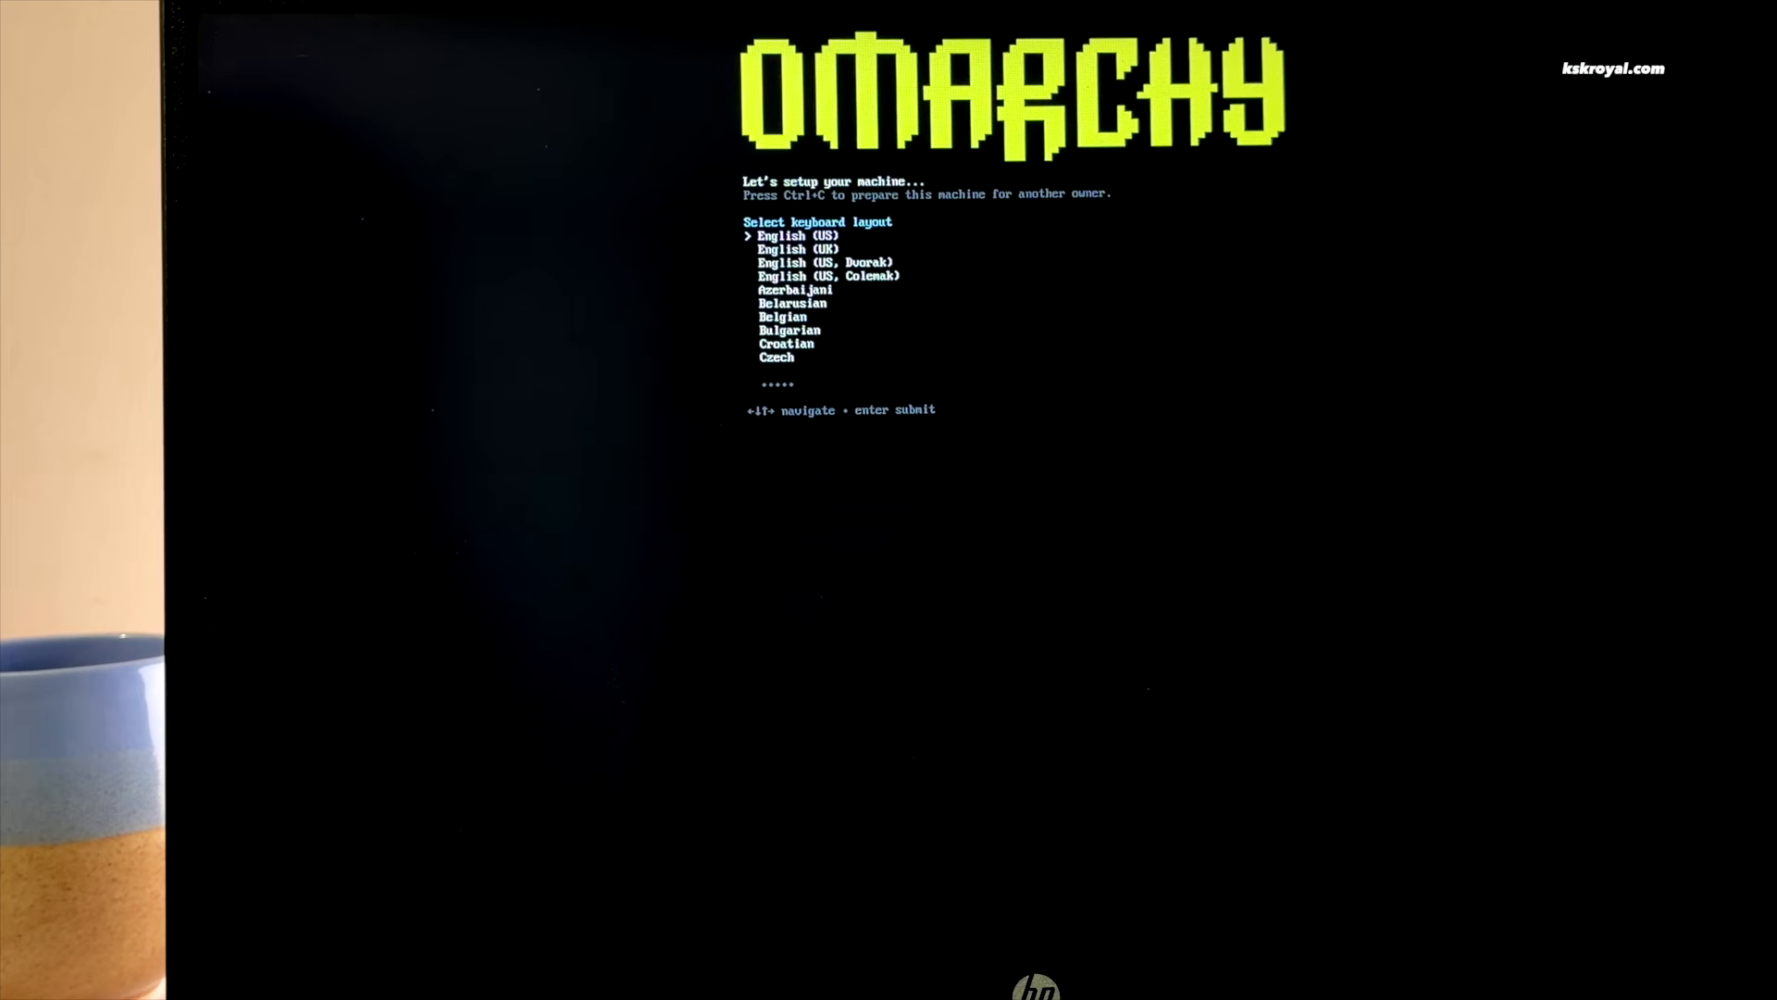